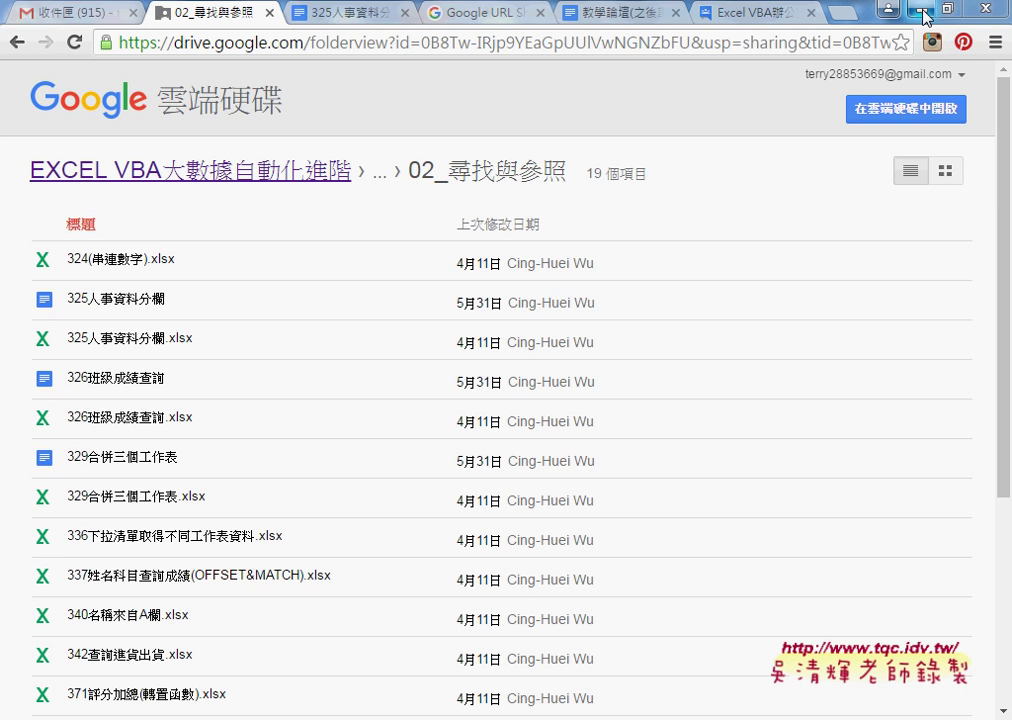
- Switch to the 325人事資料分欄 Google Doc showing the COLUMN/ROW and INDEX examples
left_click(349, 21)
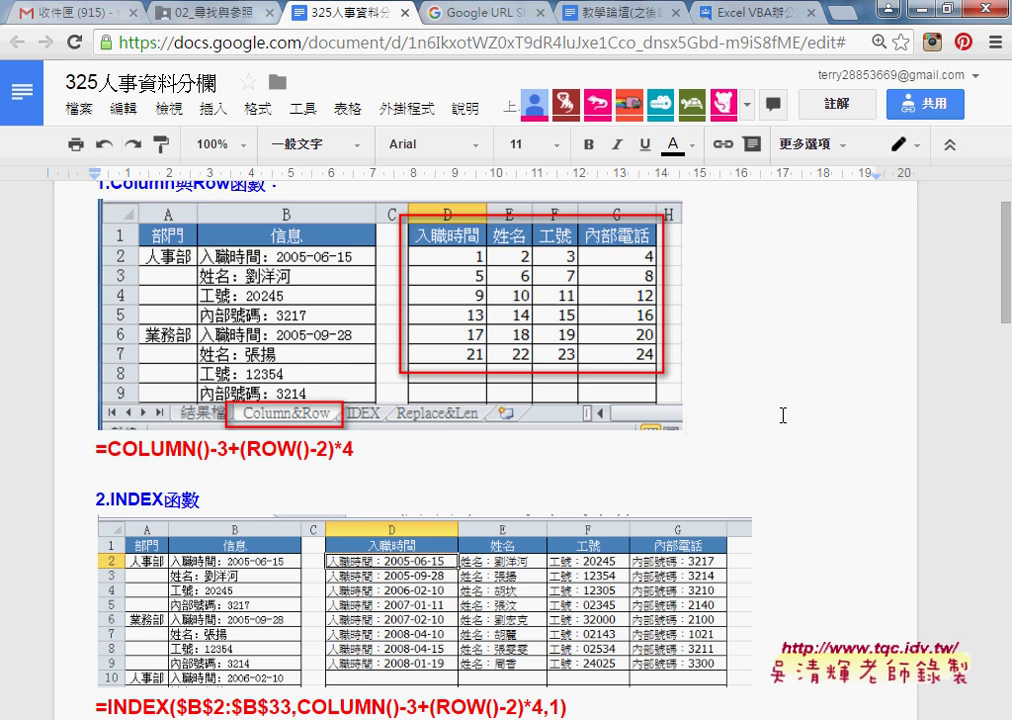
scroll(620, 330, "down", 2)
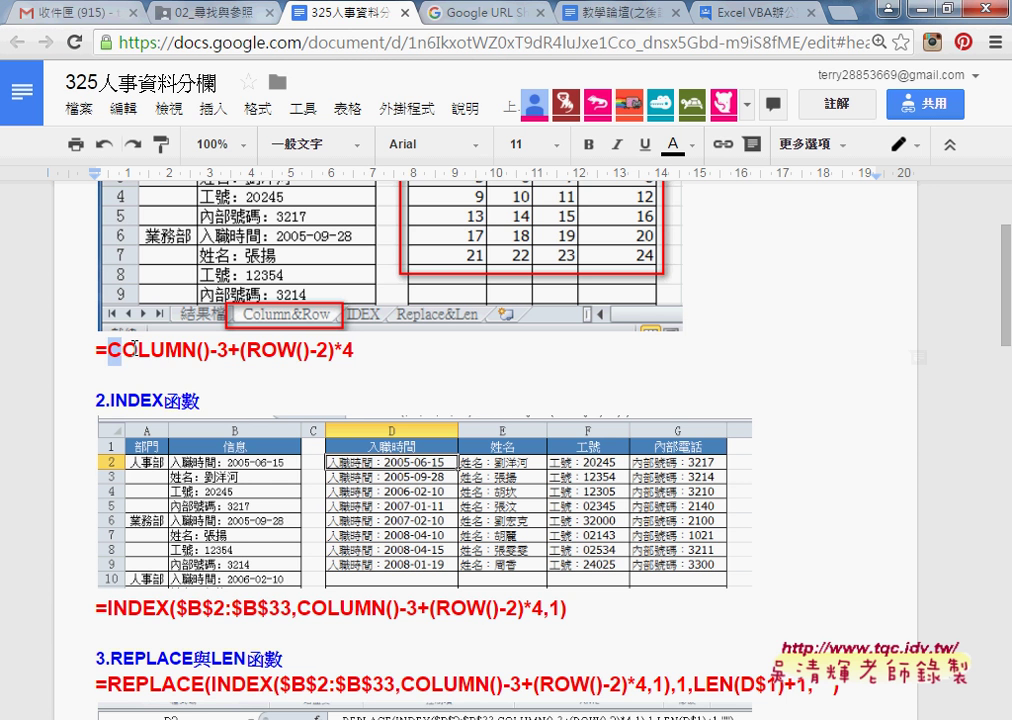
left_click_drag(107, 350, 312, 350)
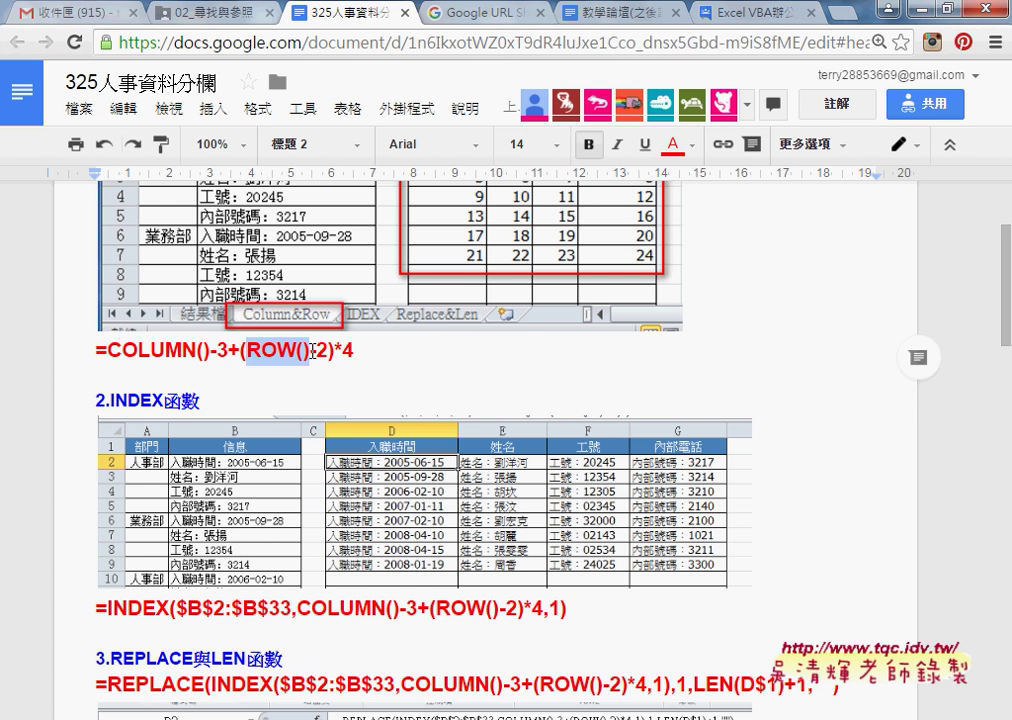
scroll(313, 350, "up", 2)
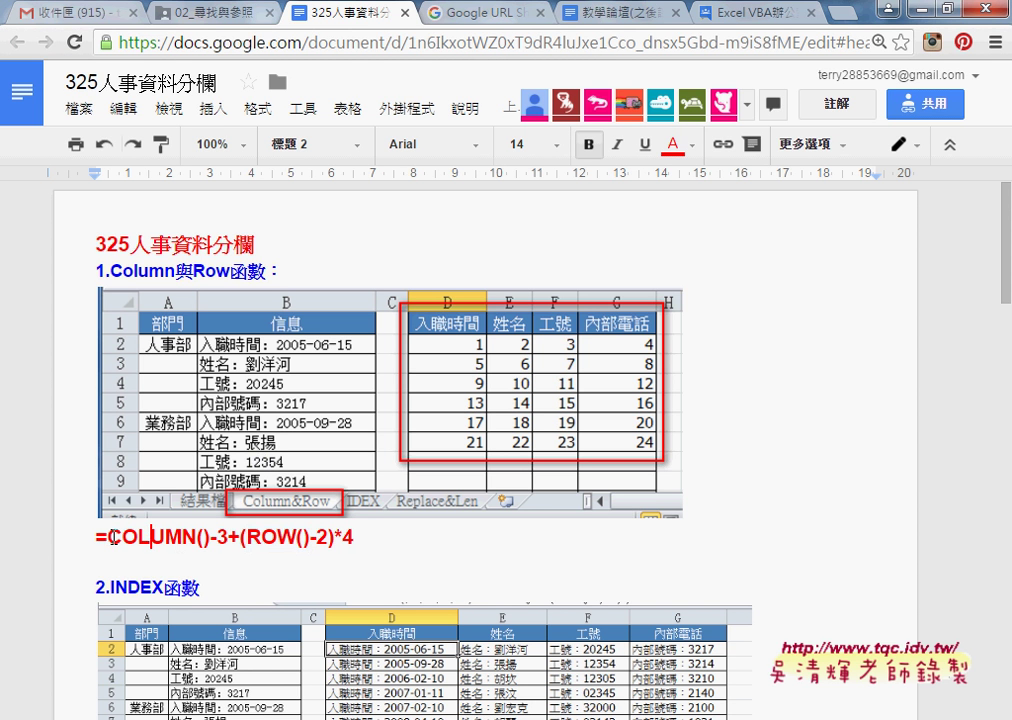
left_click_drag(108, 537, 312, 537)
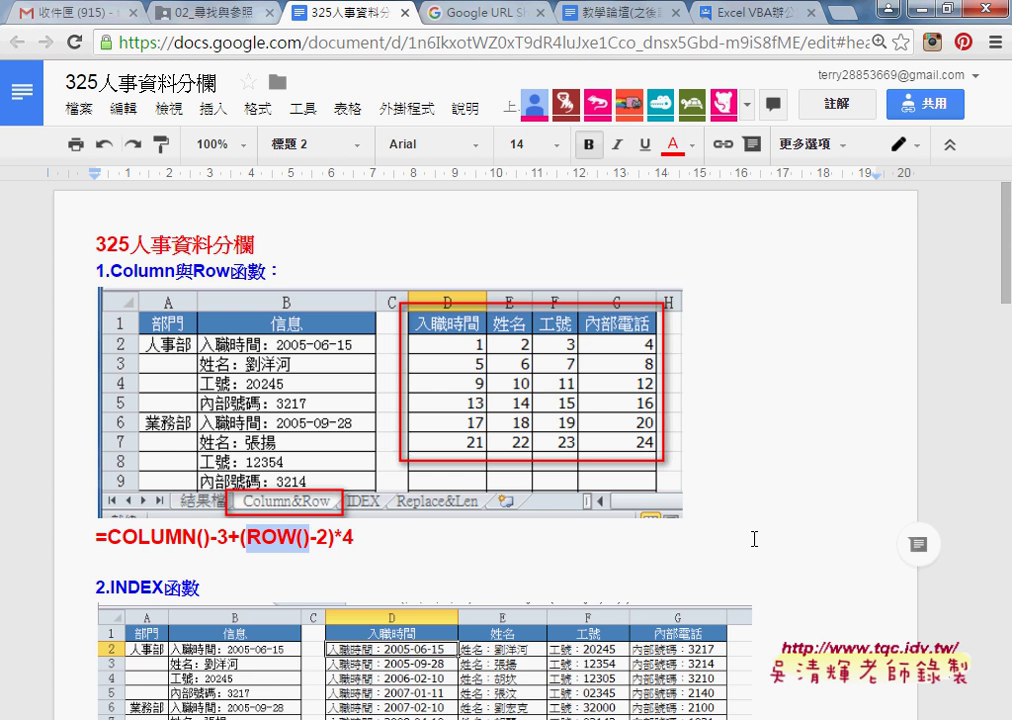
scroll(782, 545, "down", 3)
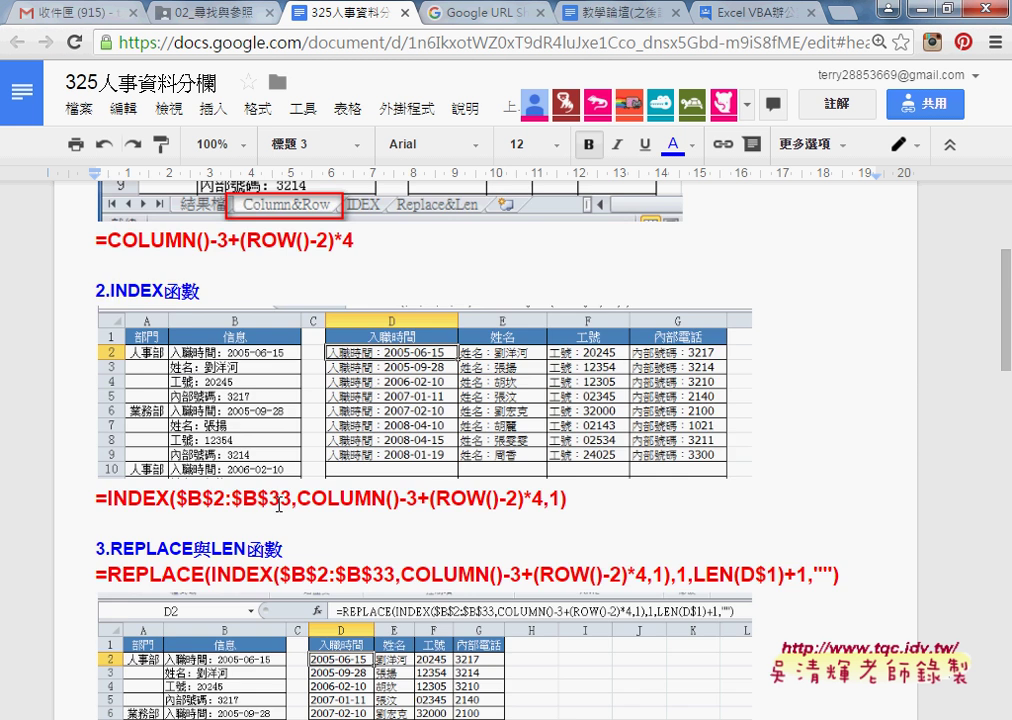
scroll(113, 291, "down", 2)
left_click_drag(112, 352, 192, 352)
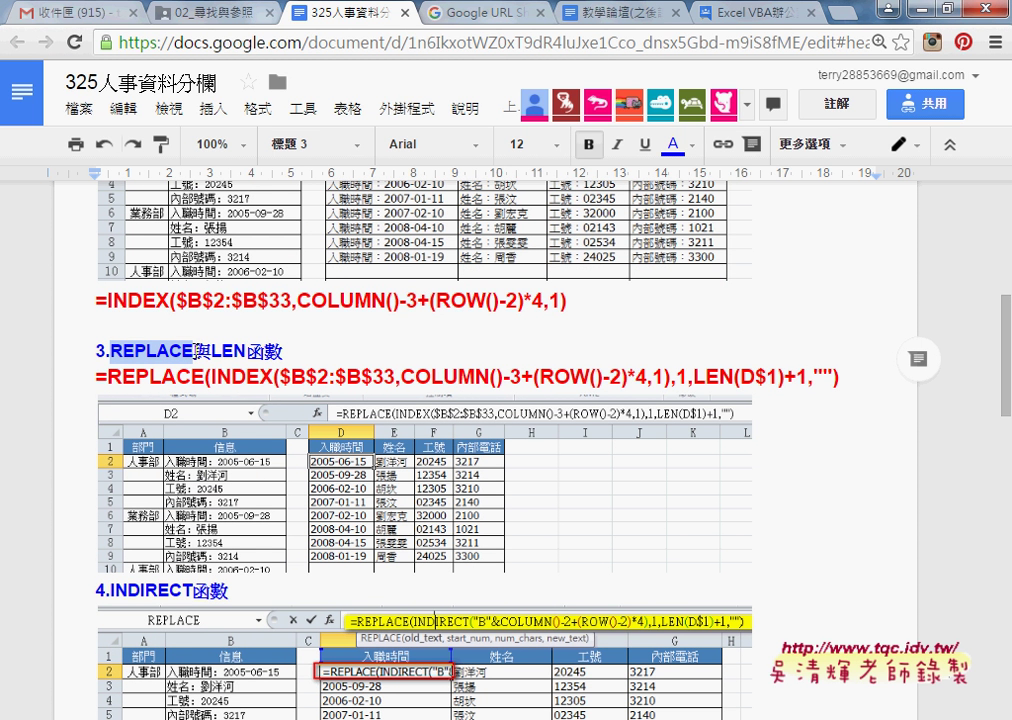
double_click(214, 350)
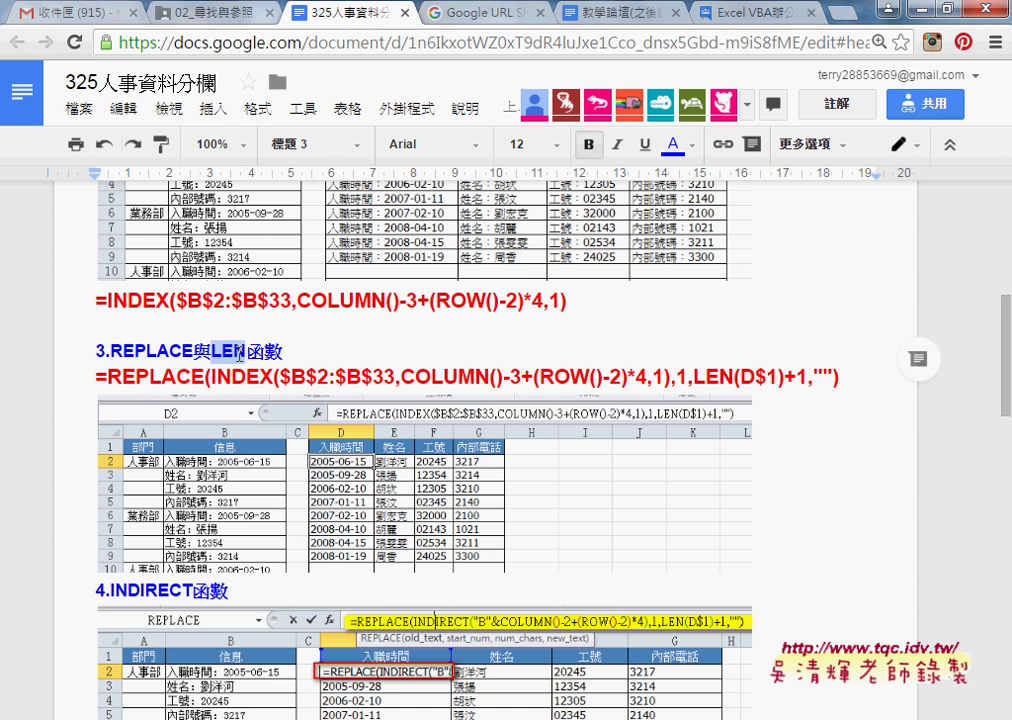
scroll(230, 350, "up", 2)
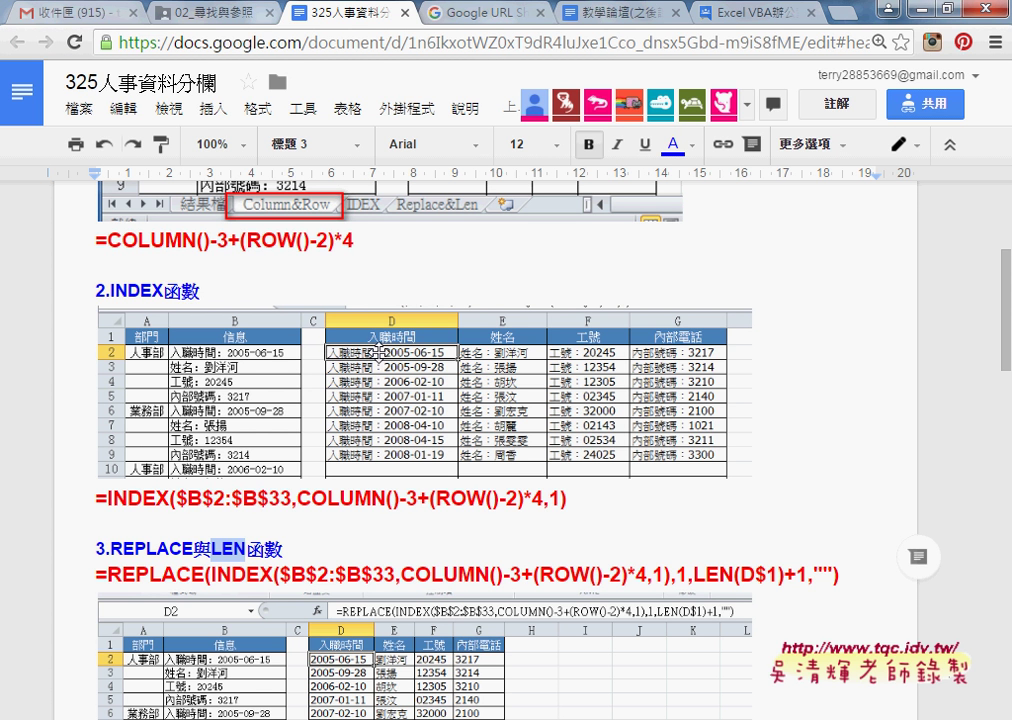
left_click_drag(110, 574, 204, 571)
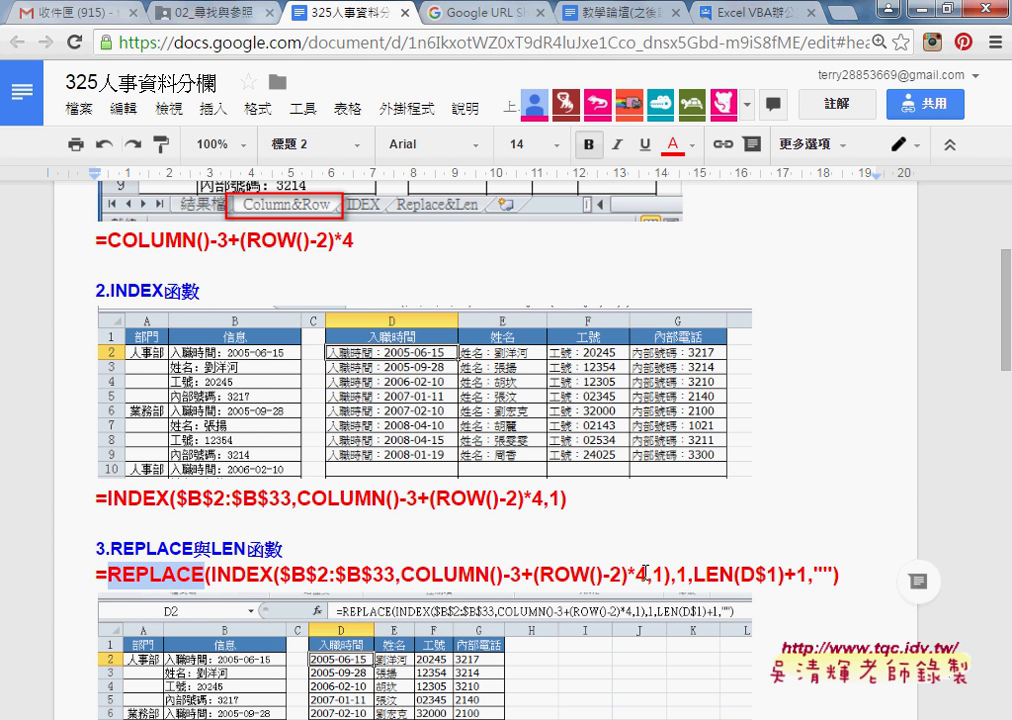
left_click_drag(815, 574, 831, 575)
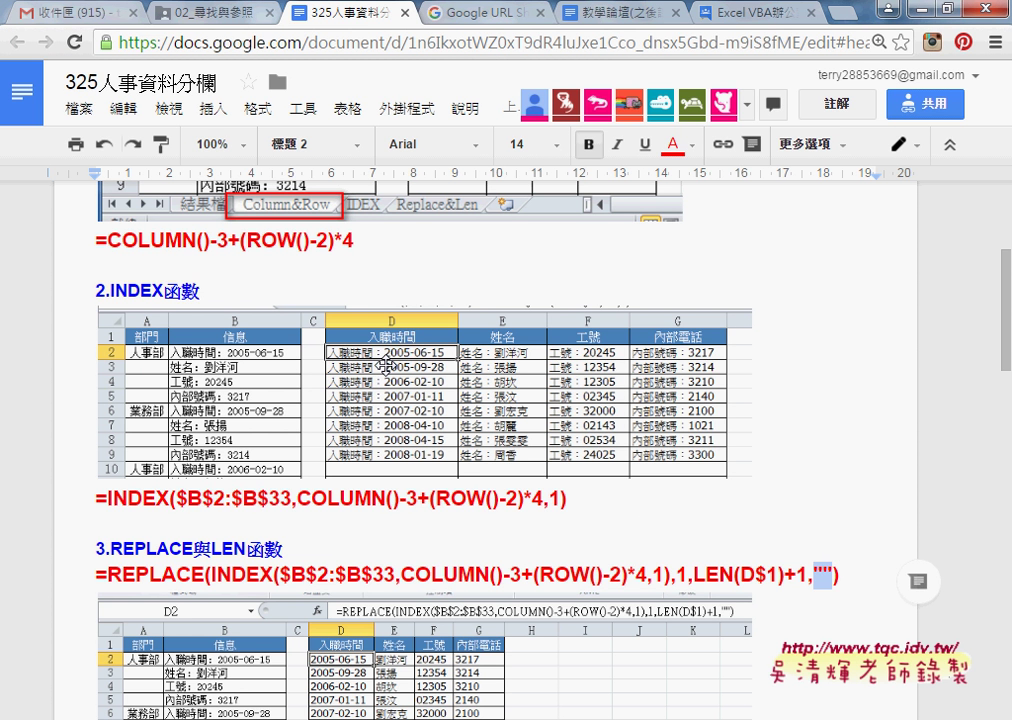
left_click_drag(696, 575, 734, 575)
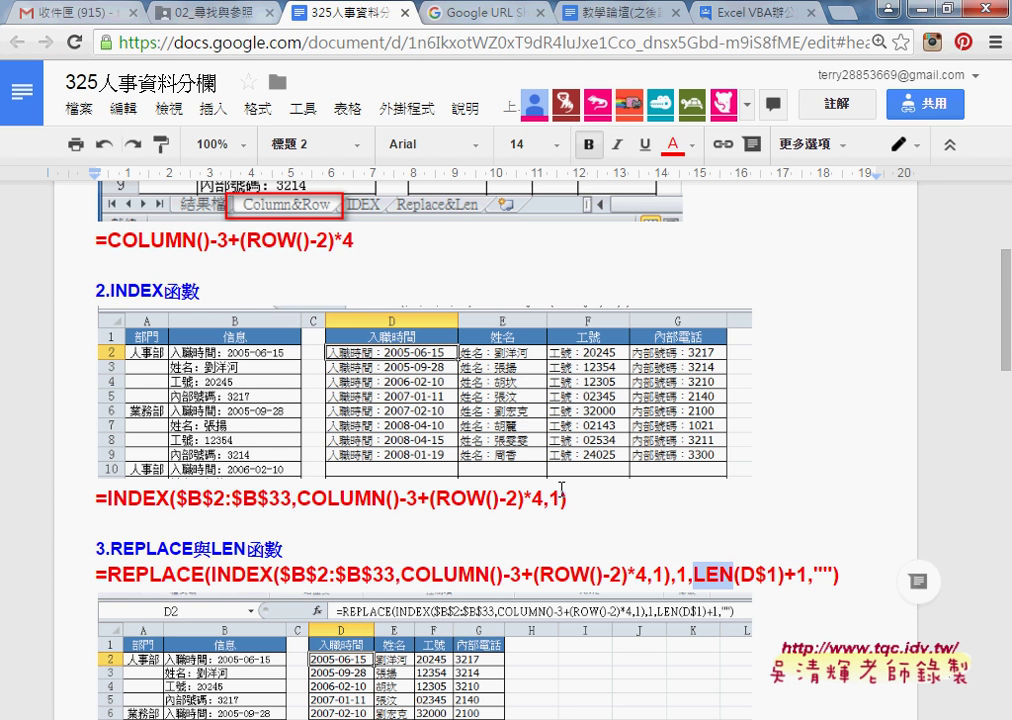
scroll(600, 487, "down", 3)
scroll(600, 487, "down", 2)
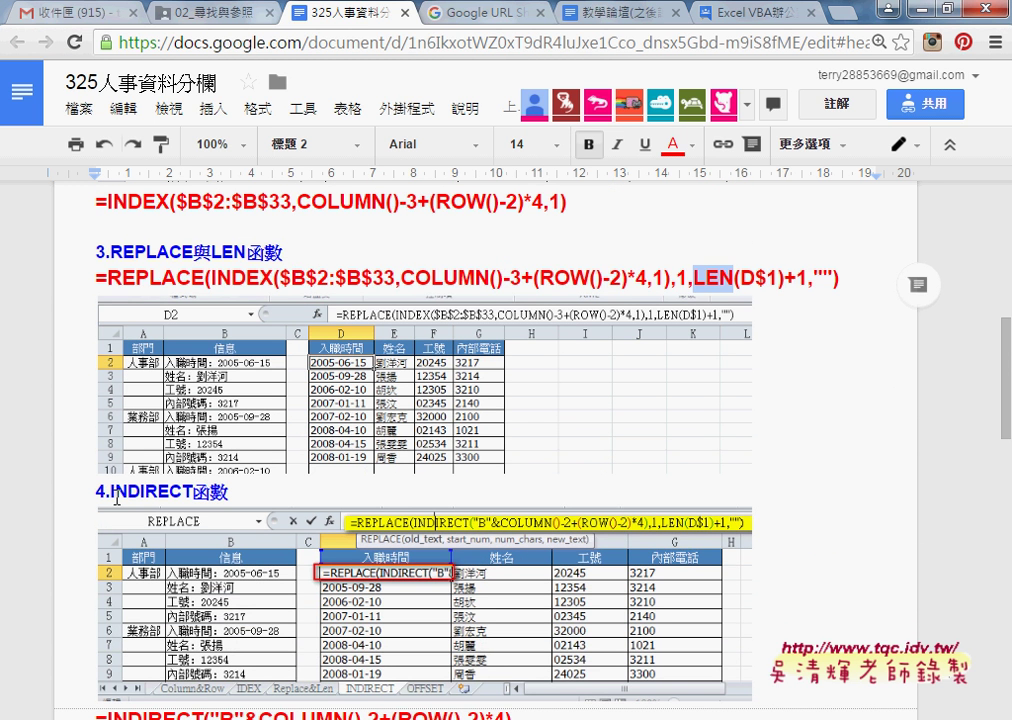
left_click_drag(112, 492, 192, 493)
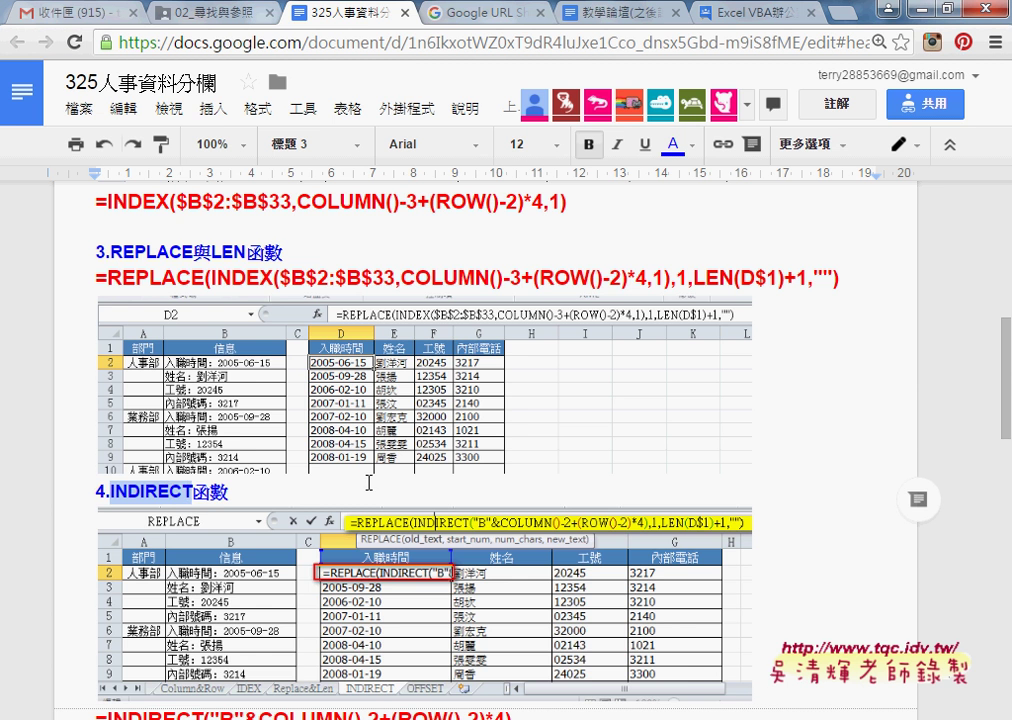
scroll(370, 483, "down", 3)
scroll(300, 500, "down", 1)
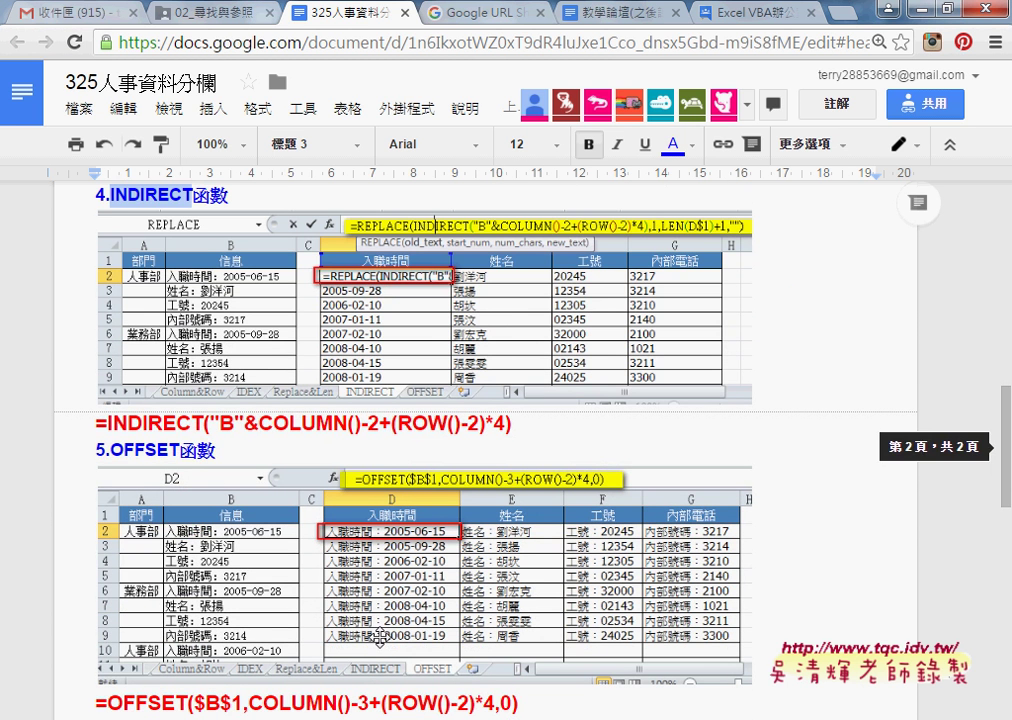
left_click_drag(111, 451, 181, 451)
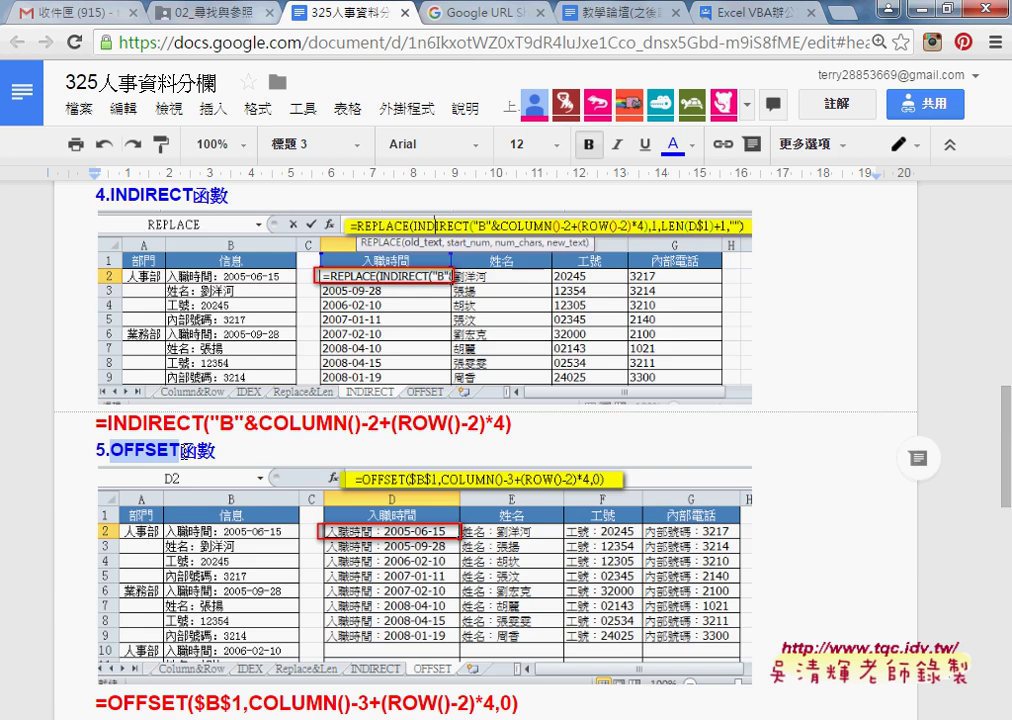
scroll(181, 451, "up", 1)
scroll(181, 451, "up", 5)
scroll(181, 451, "up", 3)
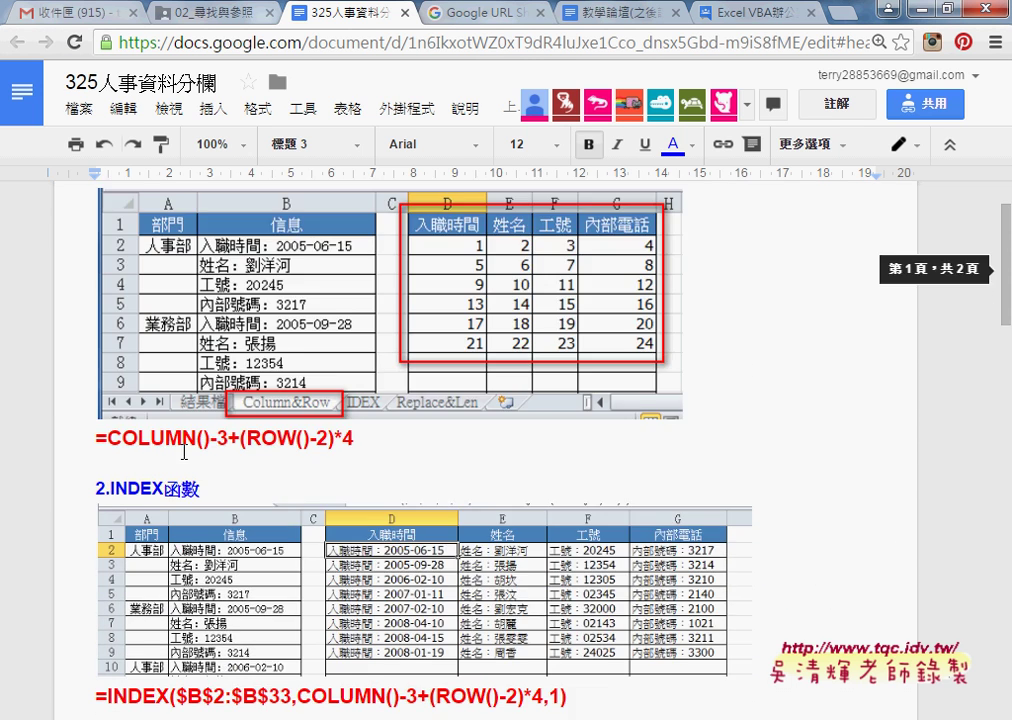
scroll(181, 451, "up", 3)
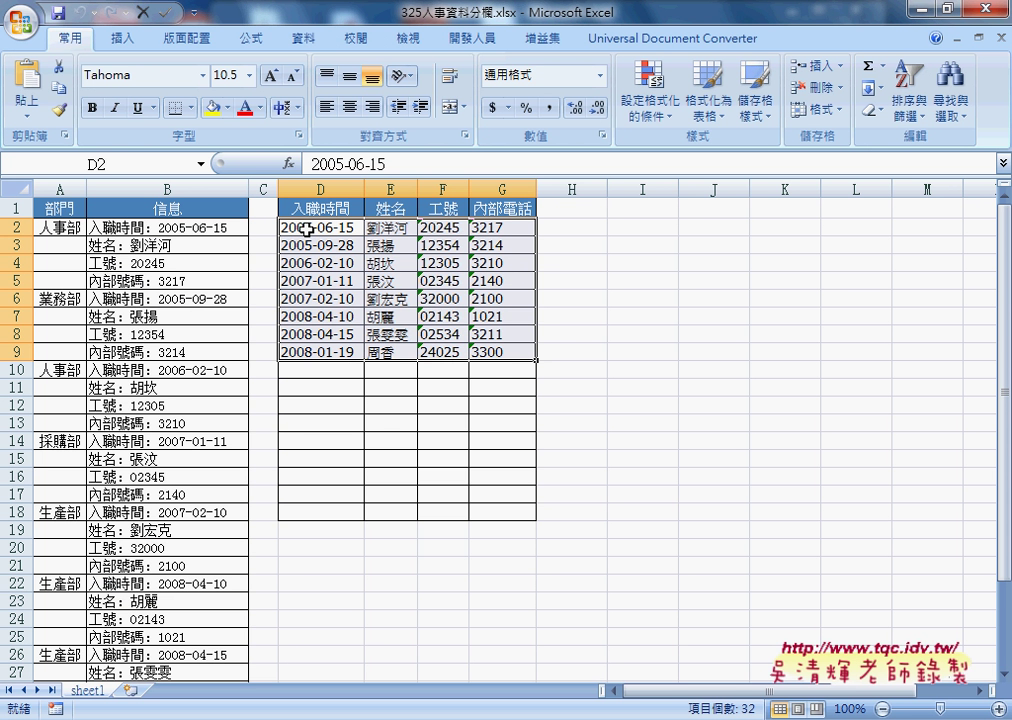
- Select D2:G9 and delete the split results, leaving the headers
mouse_move(306, 228)
left_mouse_down()
mouse_move(284, 240)
mouse_move(289, 352)
mouse_move(506, 355)
left_mouse_up()
key("Delete")
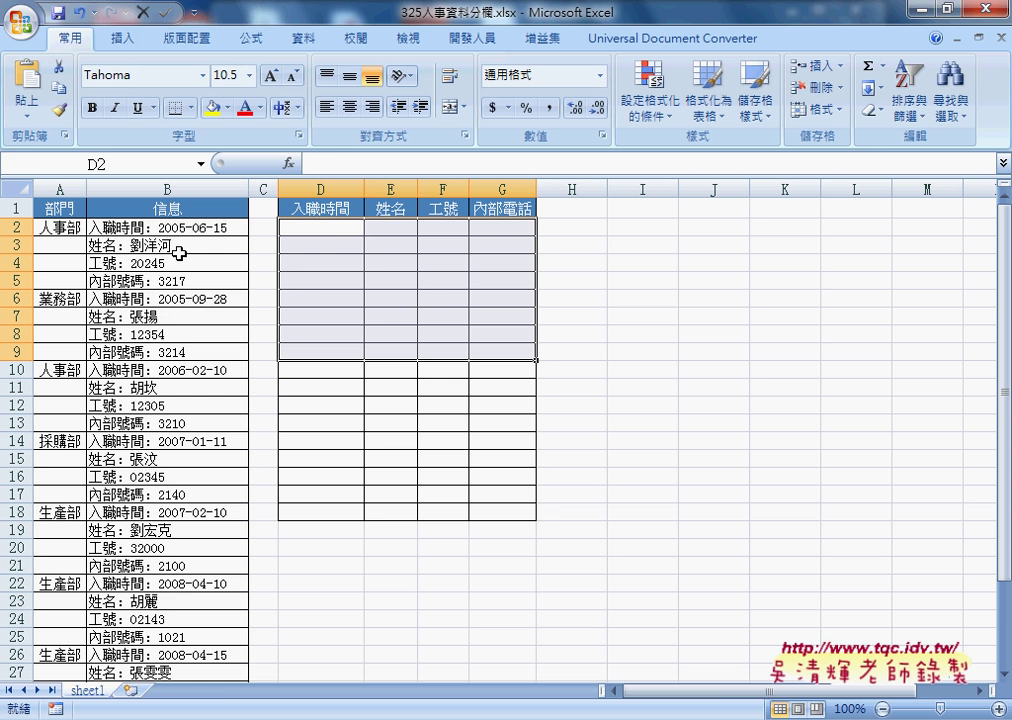
- Compare column B's stacked info with the first output row D2:G2
left_click(150, 188)
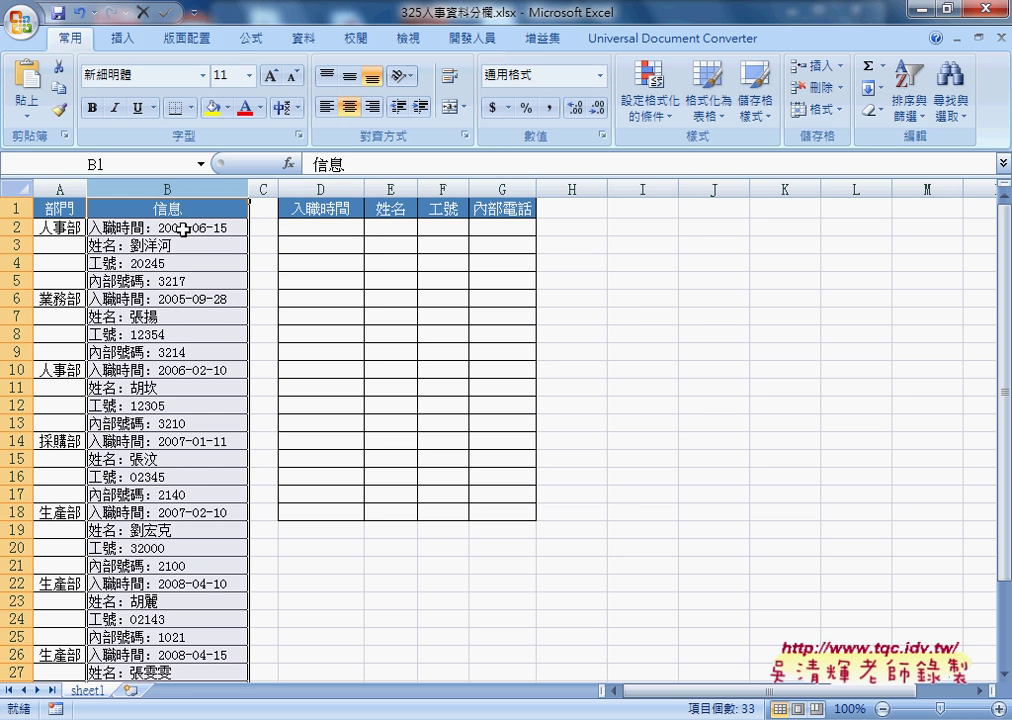
left_click_drag(309, 228, 500, 228)
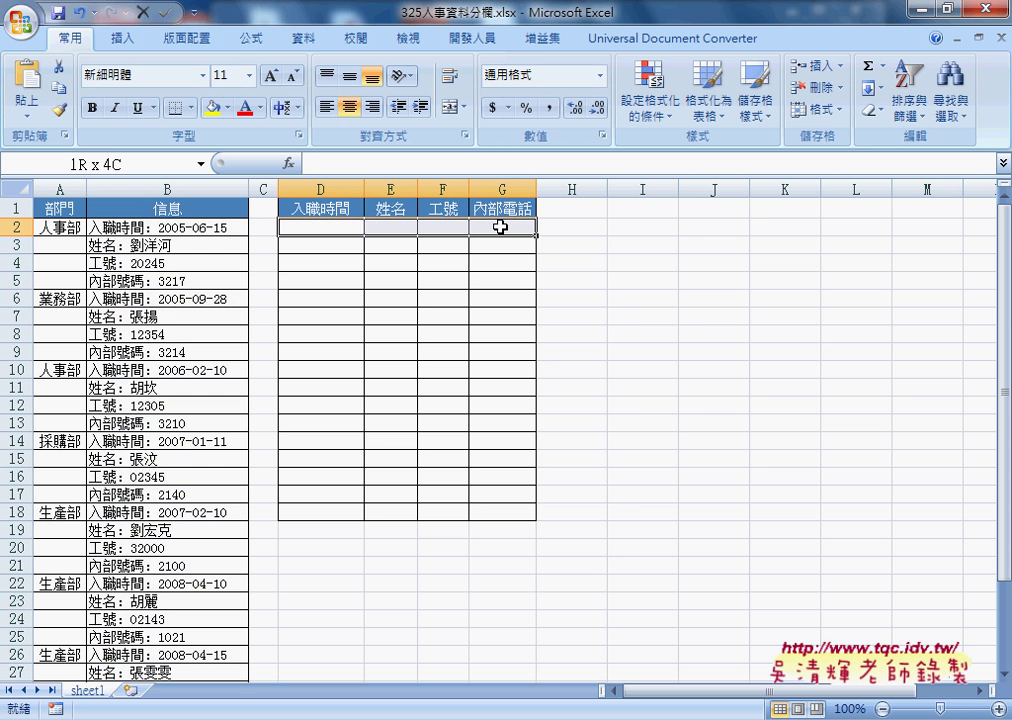
left_click(181, 187)
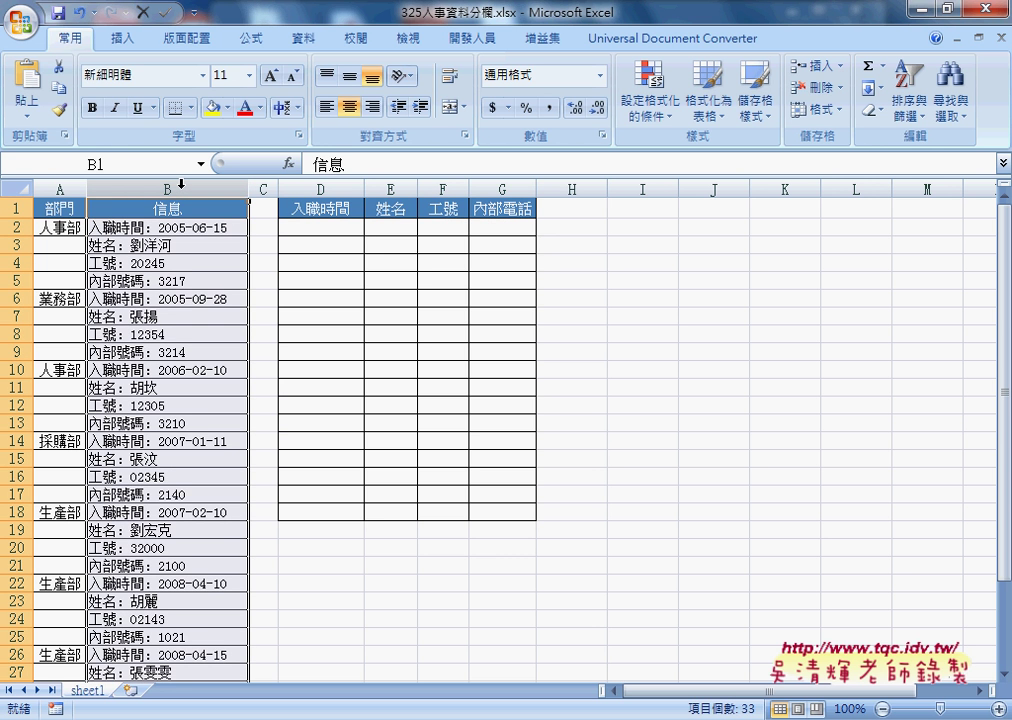
left_click_drag(319, 228, 502, 229)
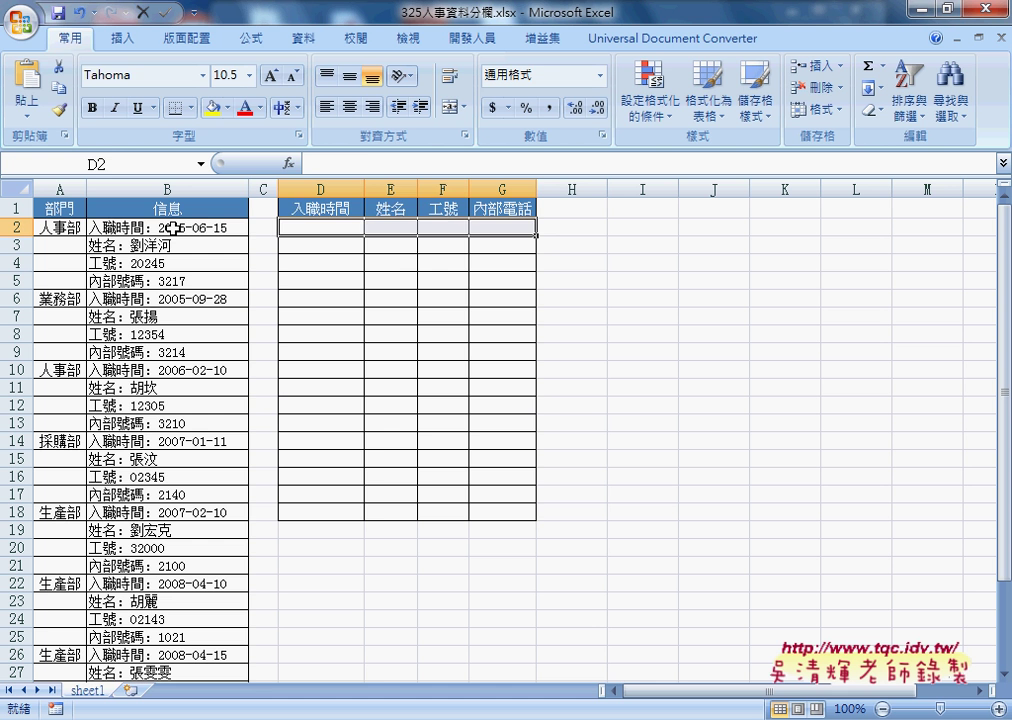
- Inspect B2's 2005-06-15 hire-date entry, then start inserting a function into D2
left_click(174, 228)
left_click(307, 226)
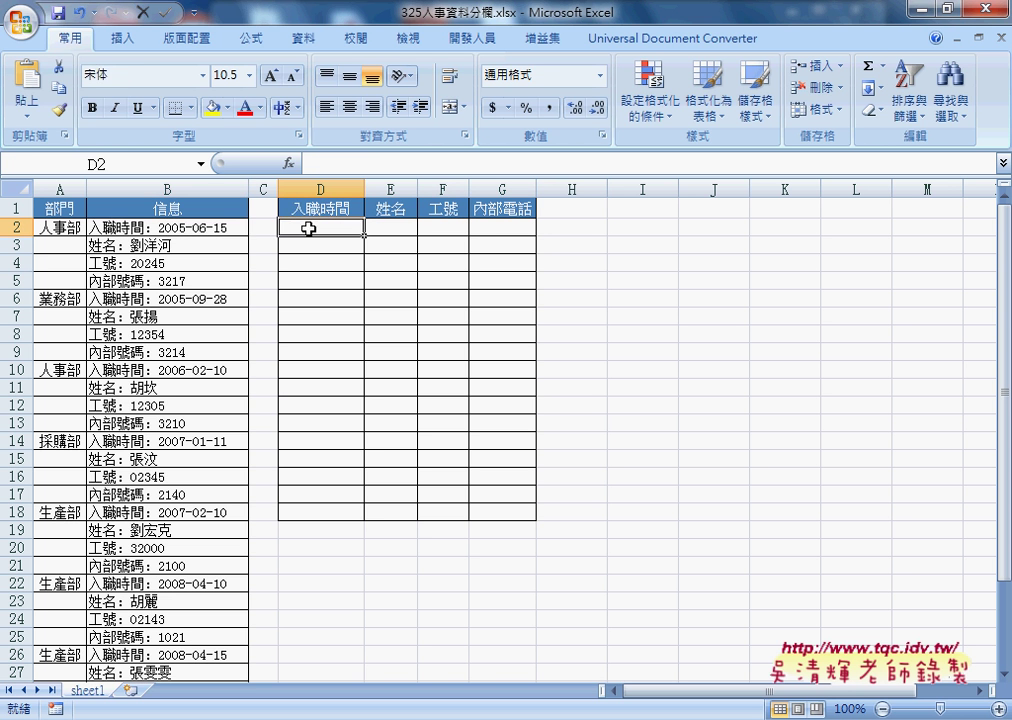
left_click(175, 228)
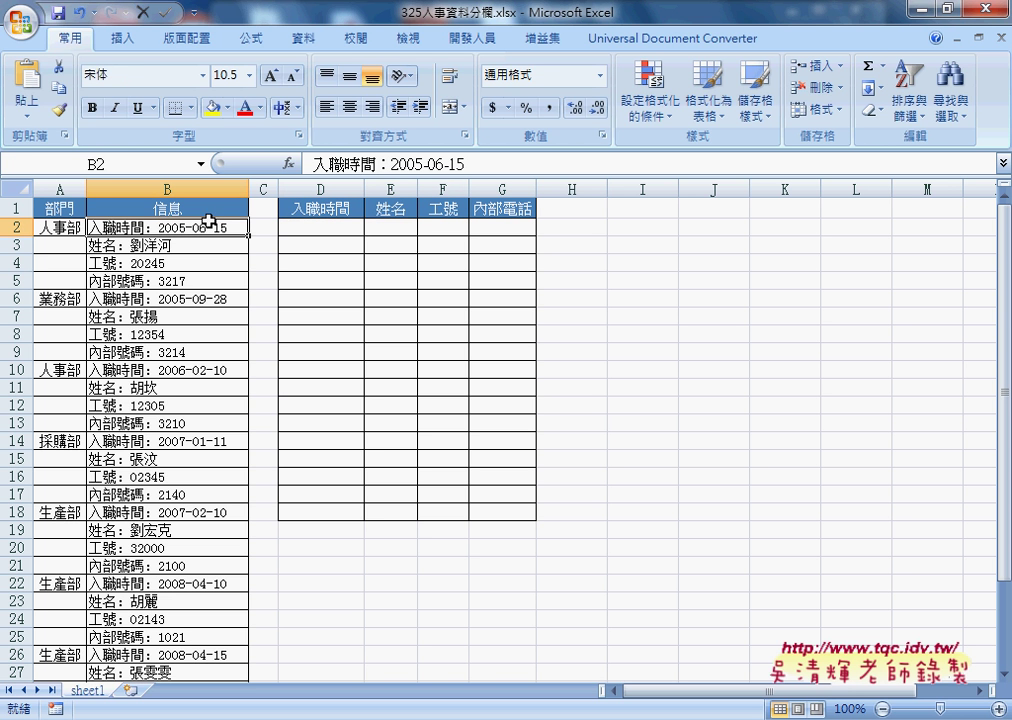
left_click_drag(390, 163, 474, 160)
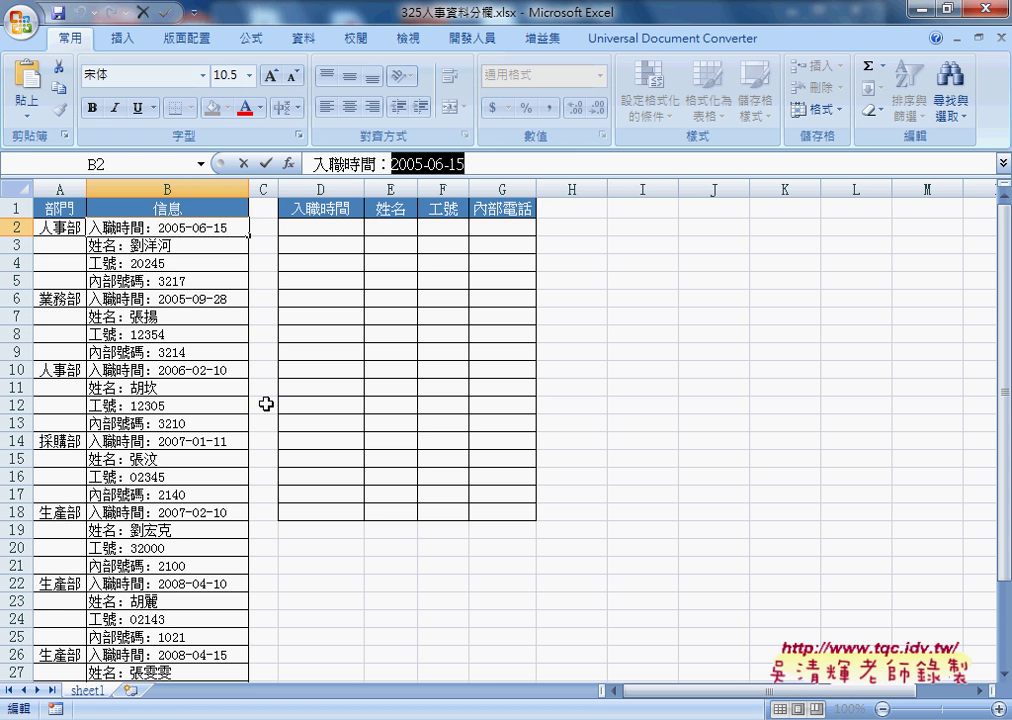
left_click(352, 228)
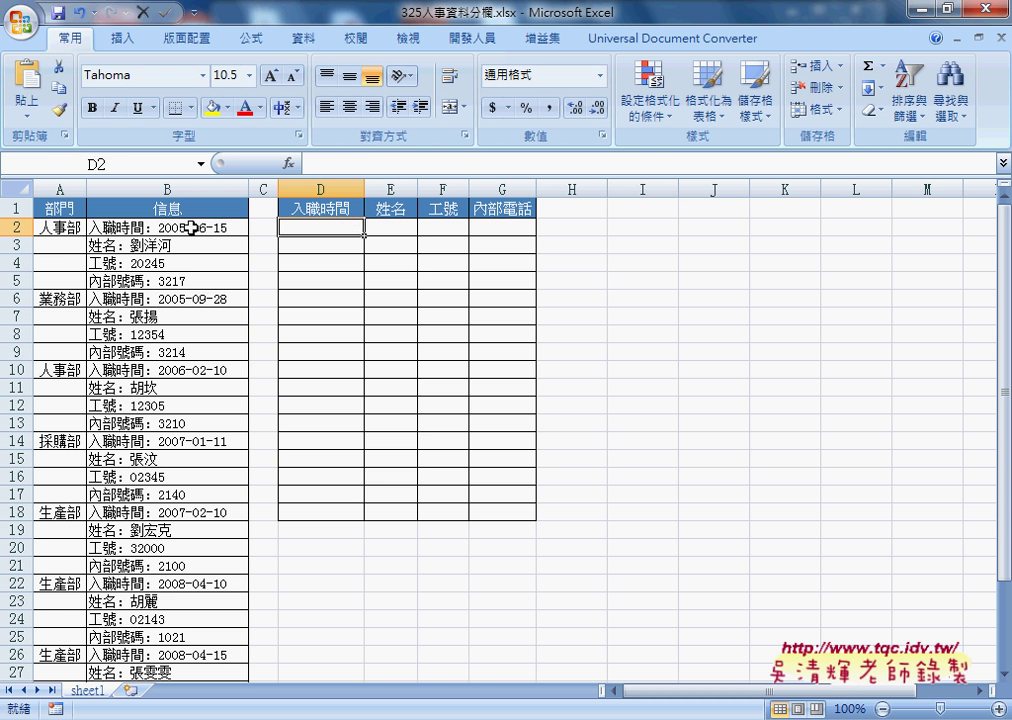
left_click(199, 228)
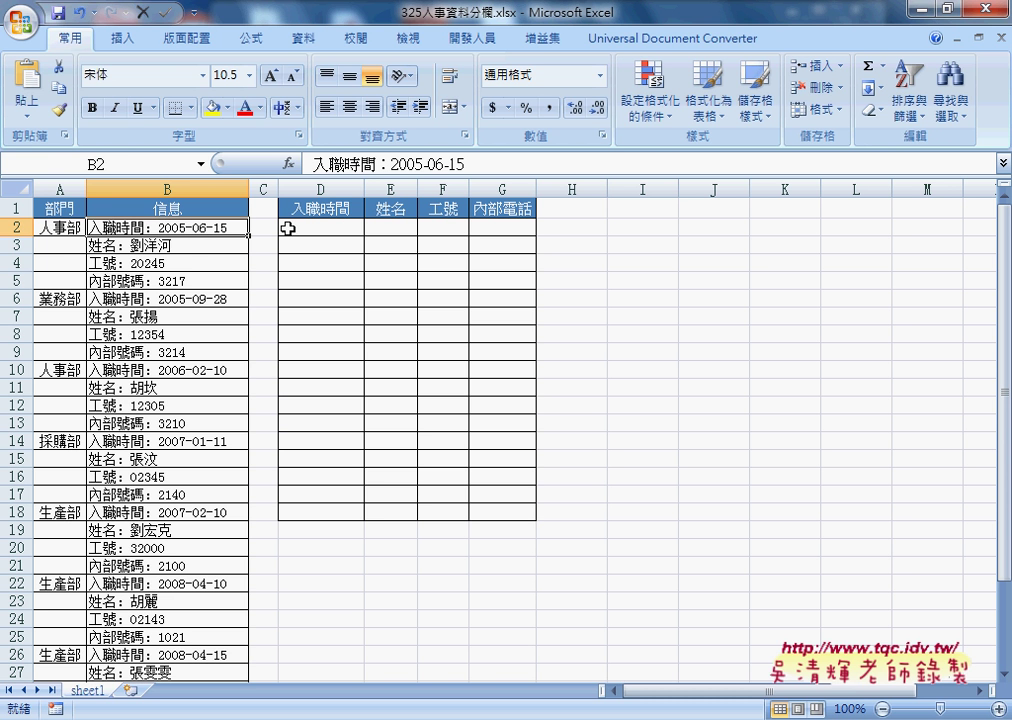
left_click(287, 228)
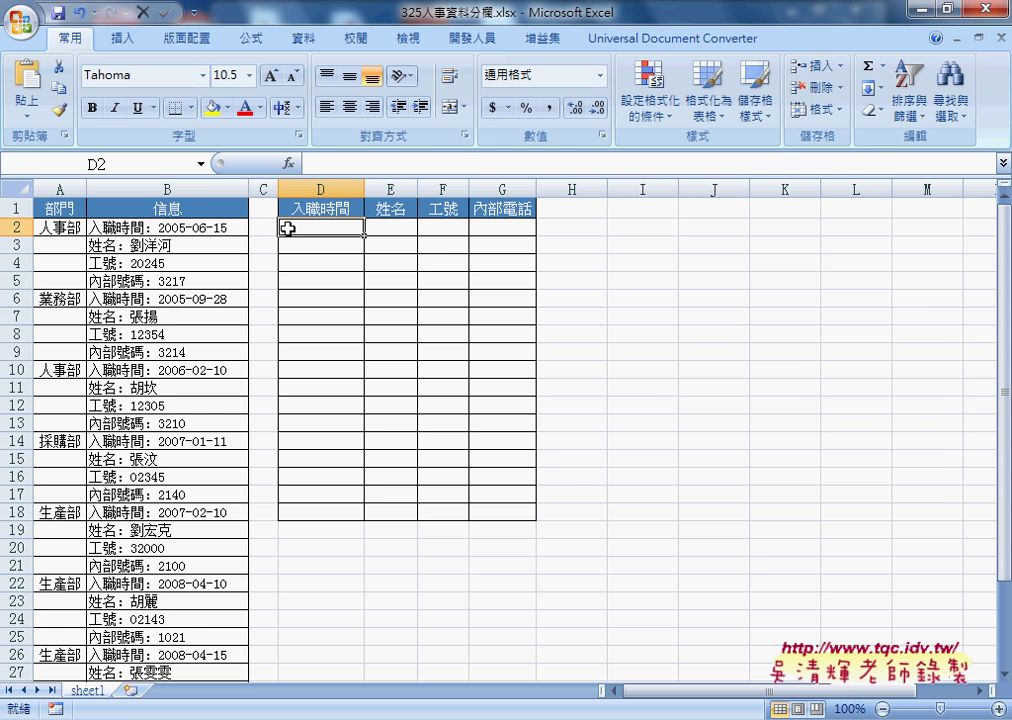
left_click(288, 163)
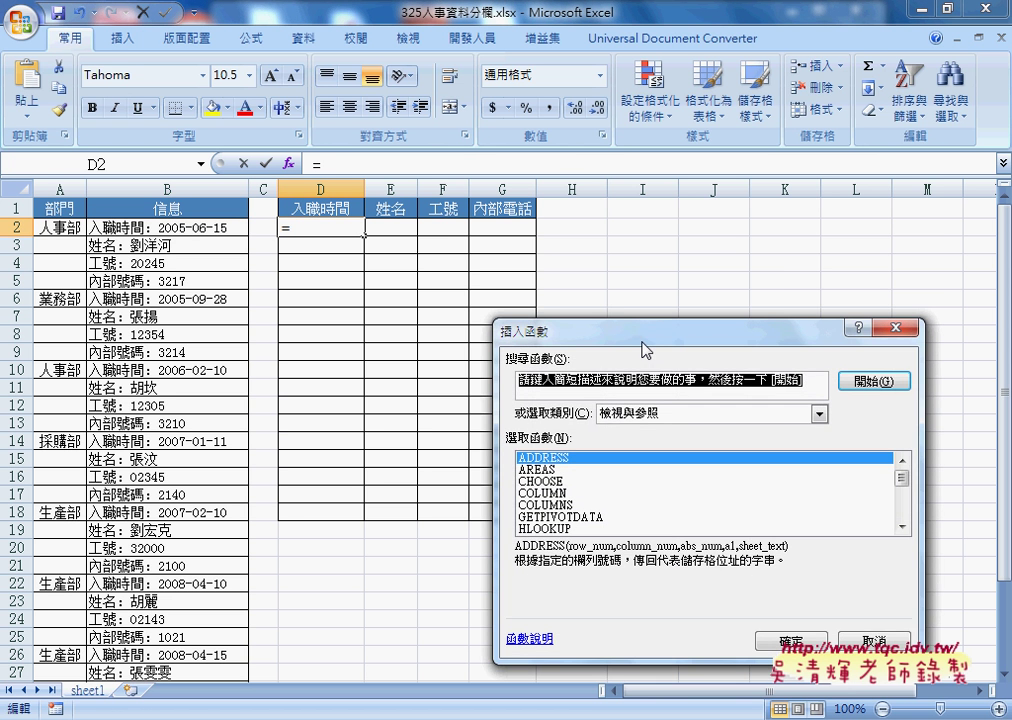
- Choose INDEX from the 檢視與參照 (Lookup & Reference) function list and confirm it
left_click_drag(643, 333, 599, 178)
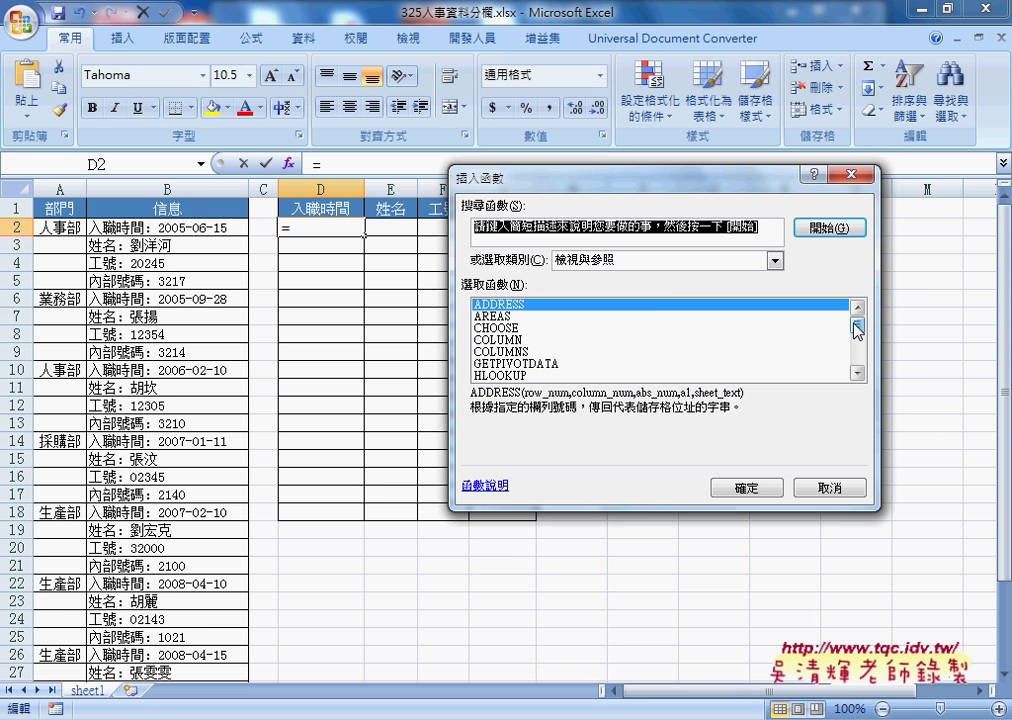
left_click_drag(856, 325, 858, 345)
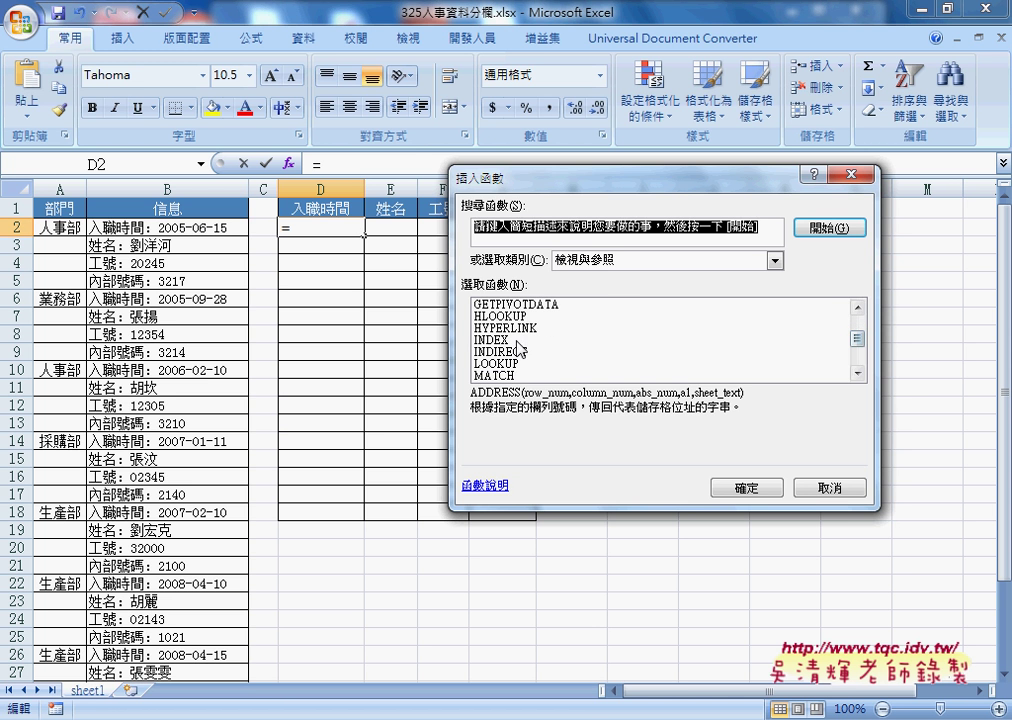
left_click(500, 340)
left_click(746, 488)
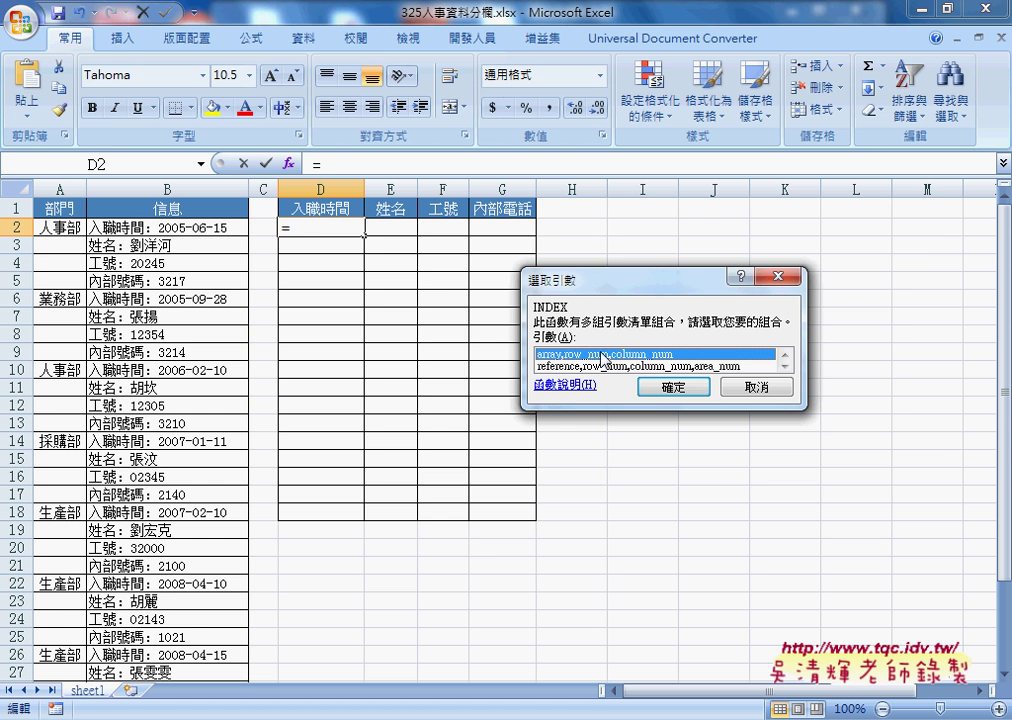
- Use INDEX's array, row_num, column_num form with B2:B33 as the array
left_click(670, 392)
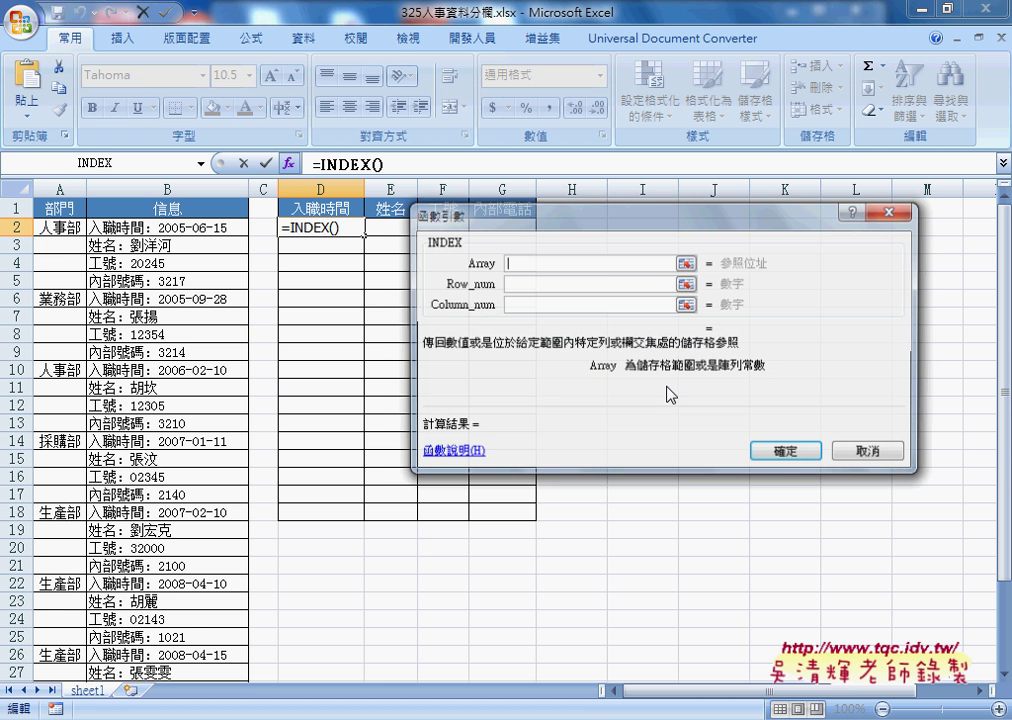
left_click_drag(592, 228, 674, 233)
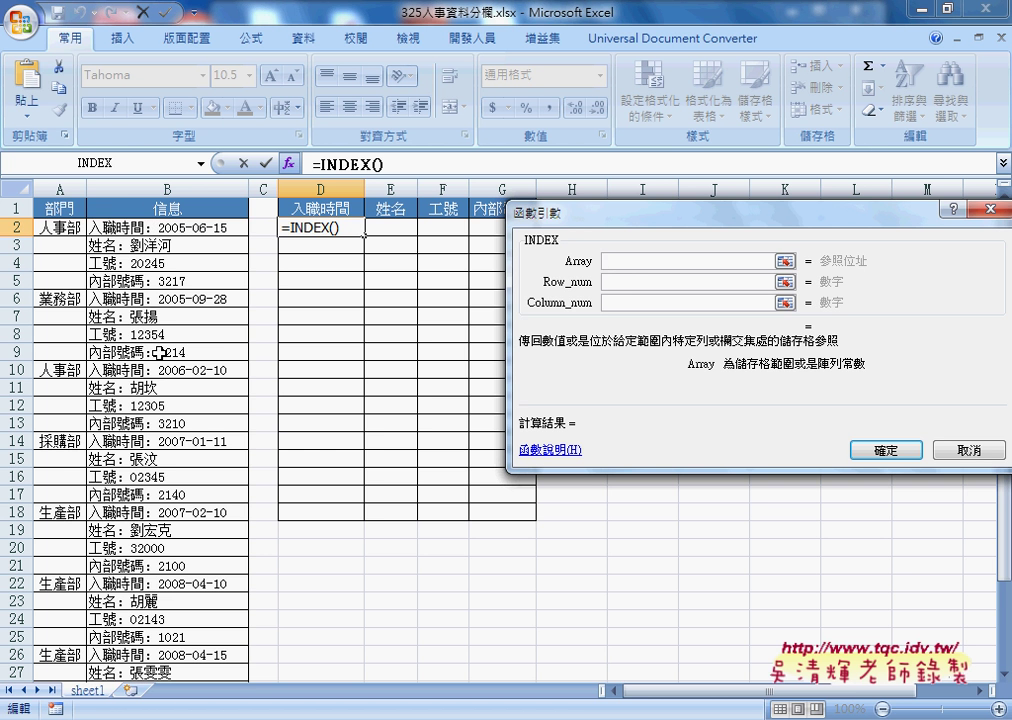
mouse_move(155, 228)
left_mouse_down()
mouse_move(180, 690)
mouse_move(182, 655)
left_mouse_up()
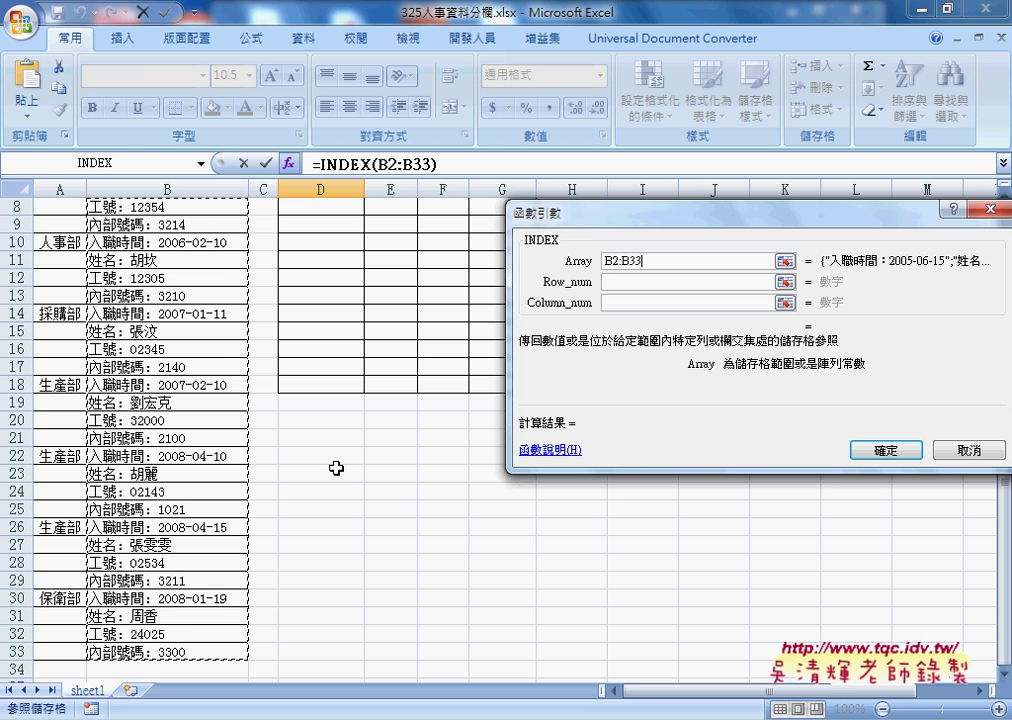
left_click_drag(645, 261, 605, 261)
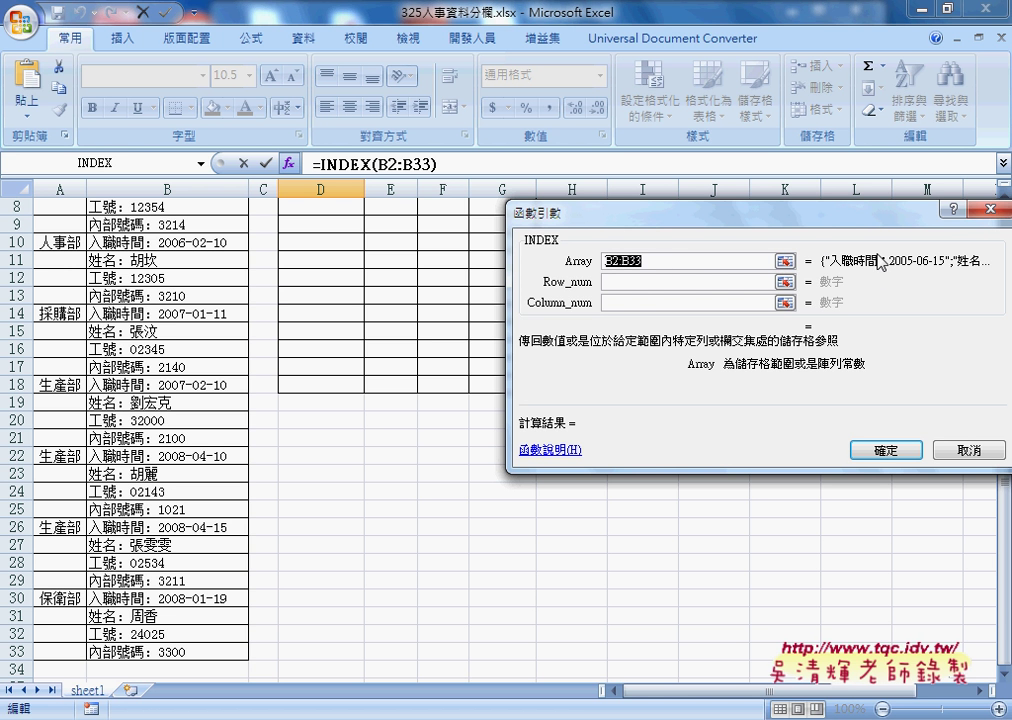
left_click(645, 261)
double_click(616, 261)
scroll(279, 310, "up", 1)
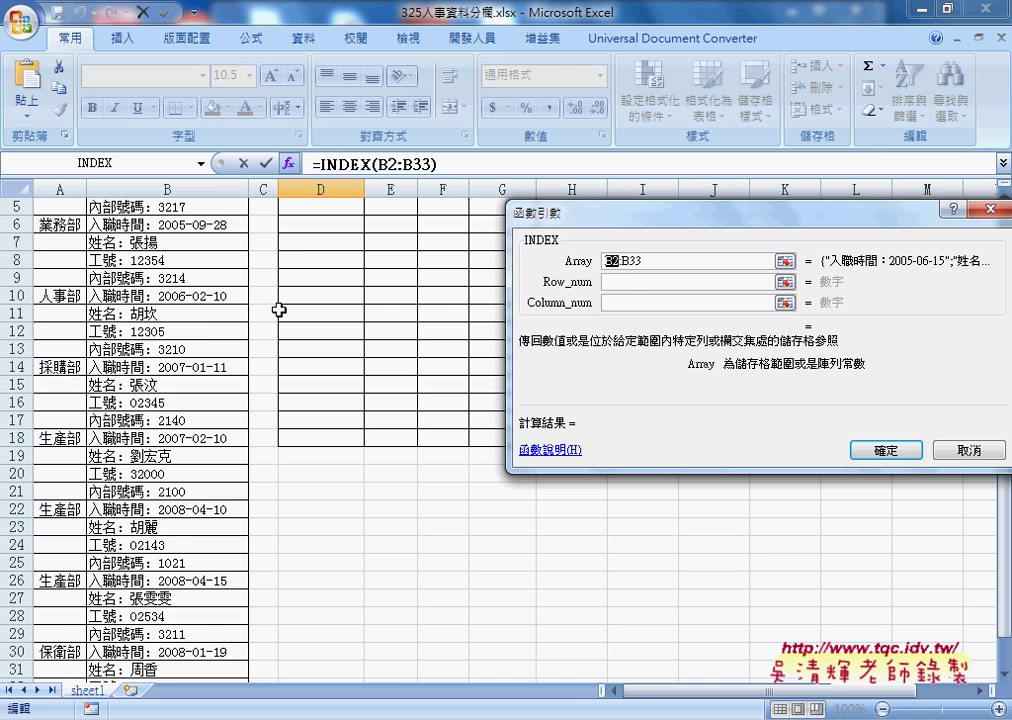
scroll(279, 310, "up", 2)
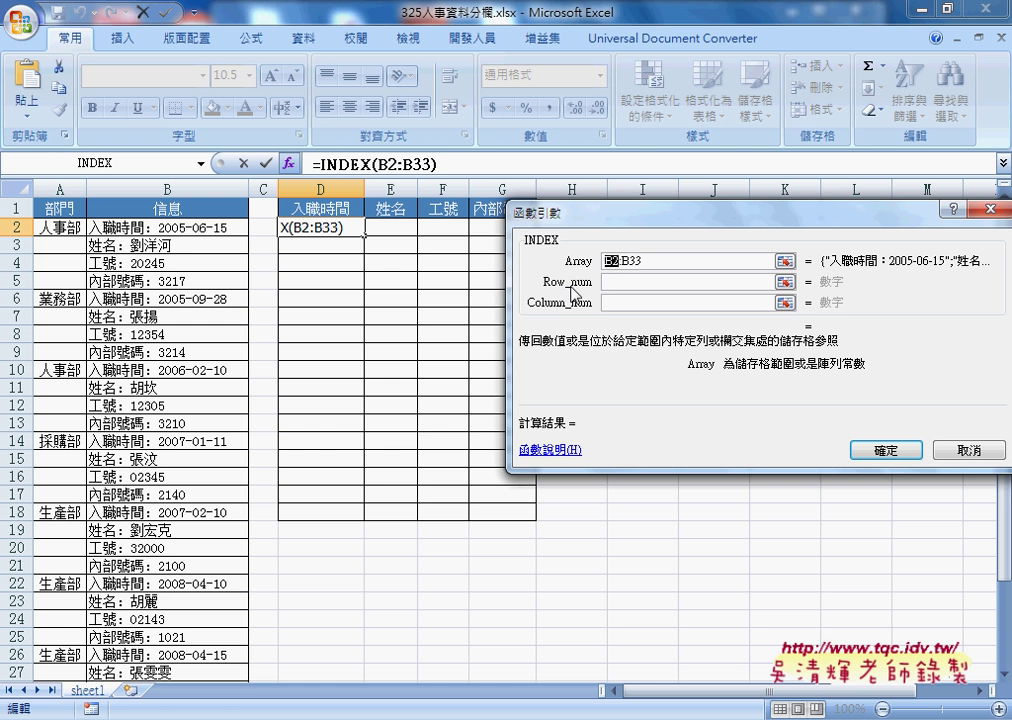
left_click(630, 283)
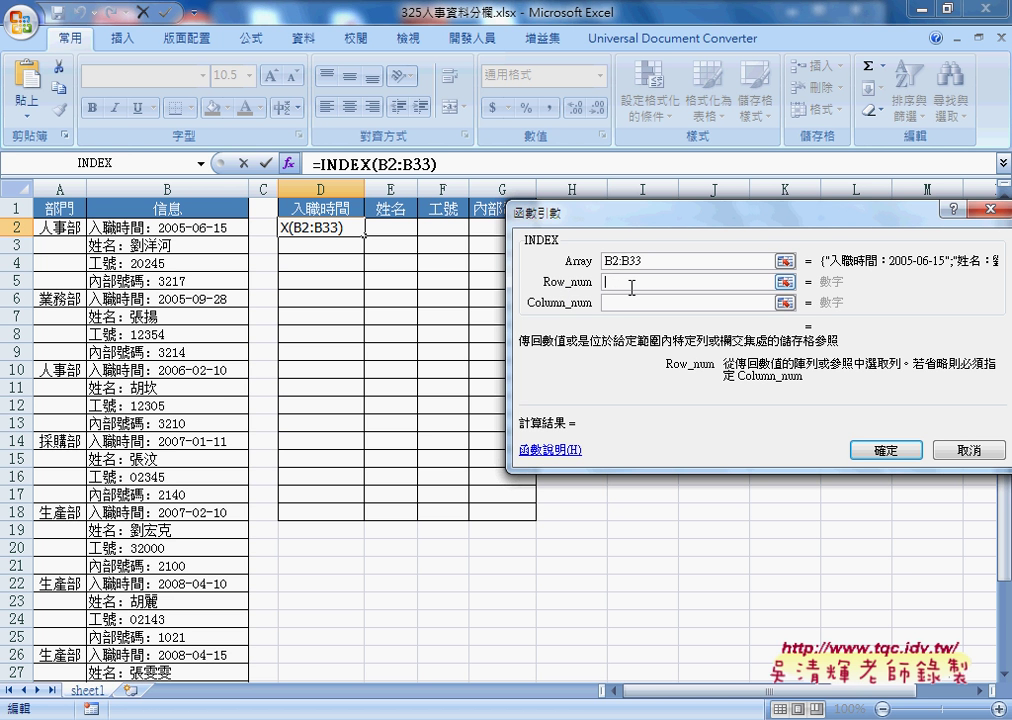
- Complete D2 as =INDEX(B2:B33,1,1), showing 入職時間：2005-06-15, and widen column D
type("1")
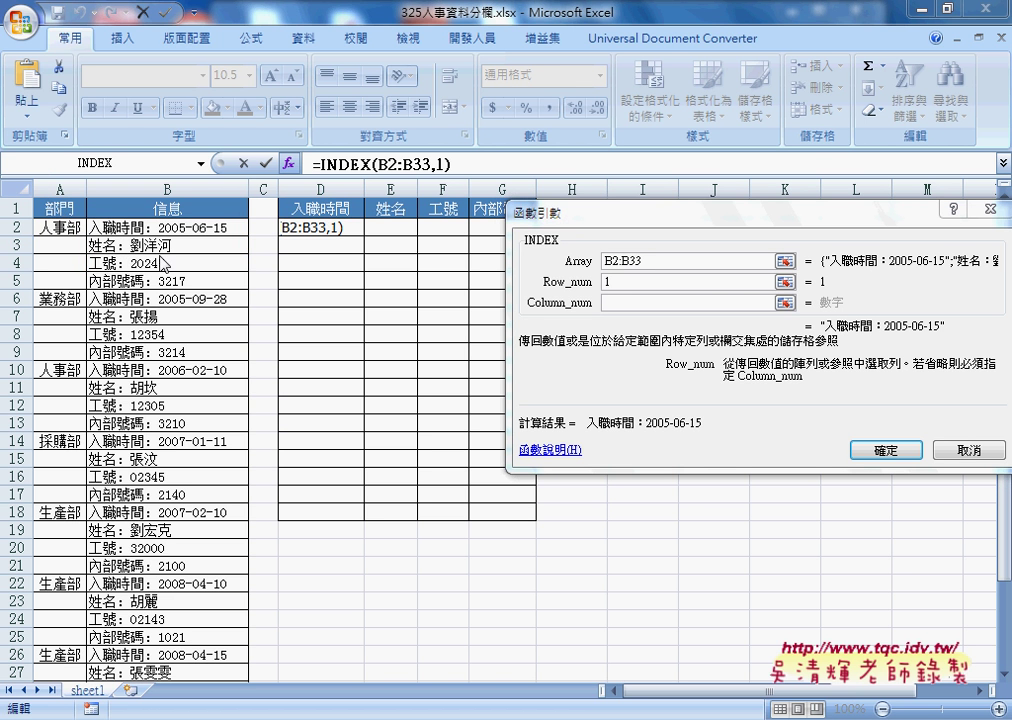
left_click(620, 304)
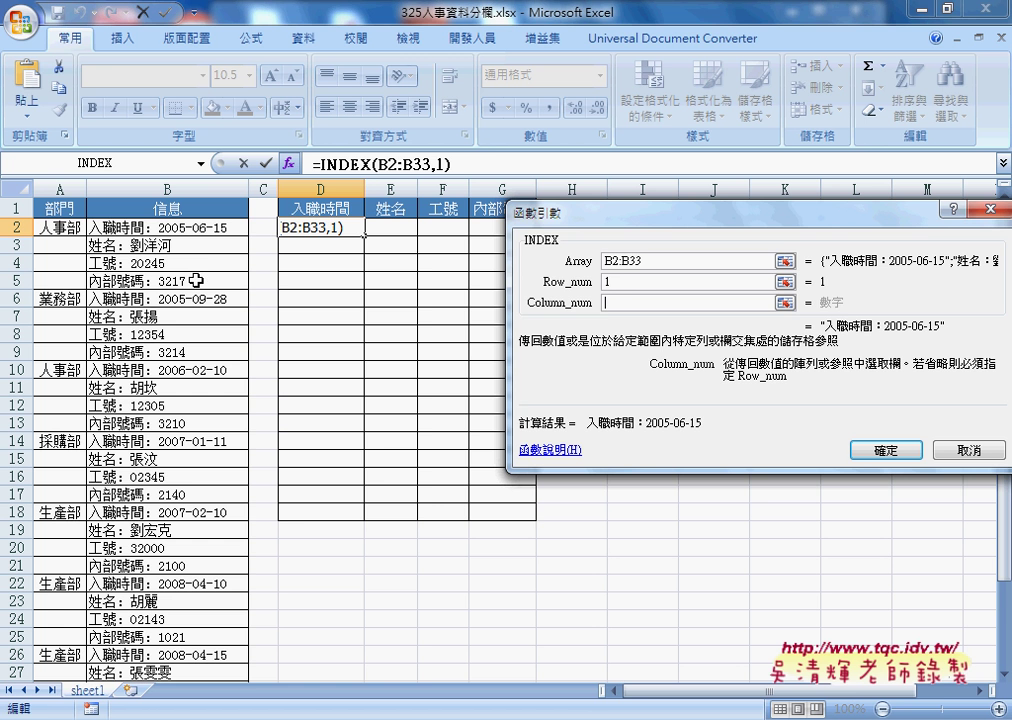
type("1")
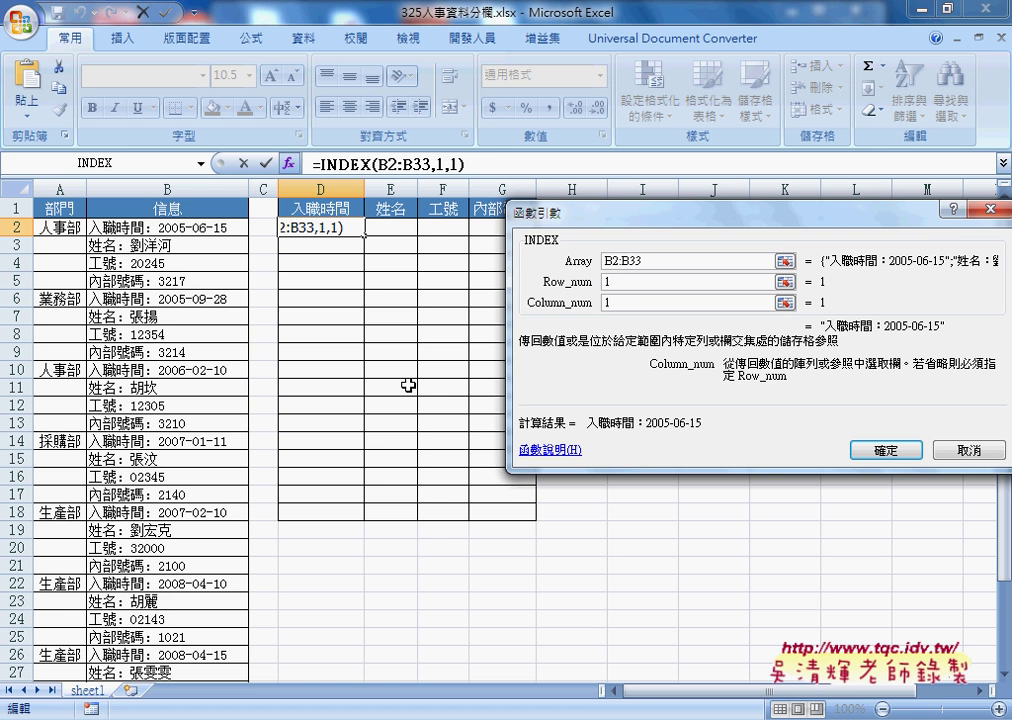
left_click(884, 451)
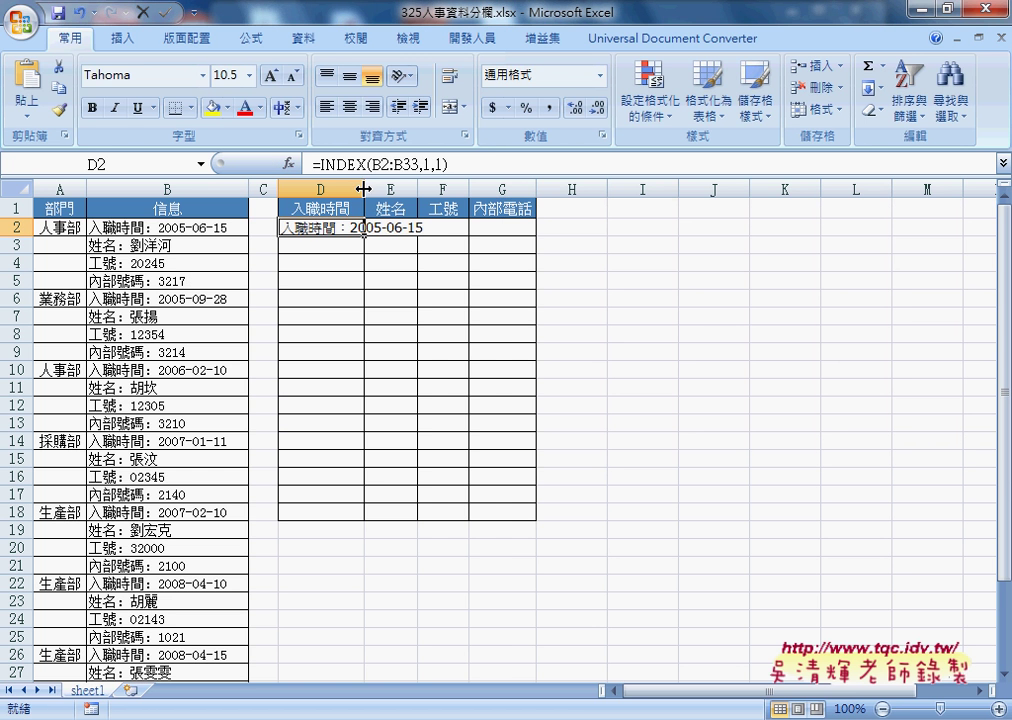
left_click_drag(364, 189, 432, 189)
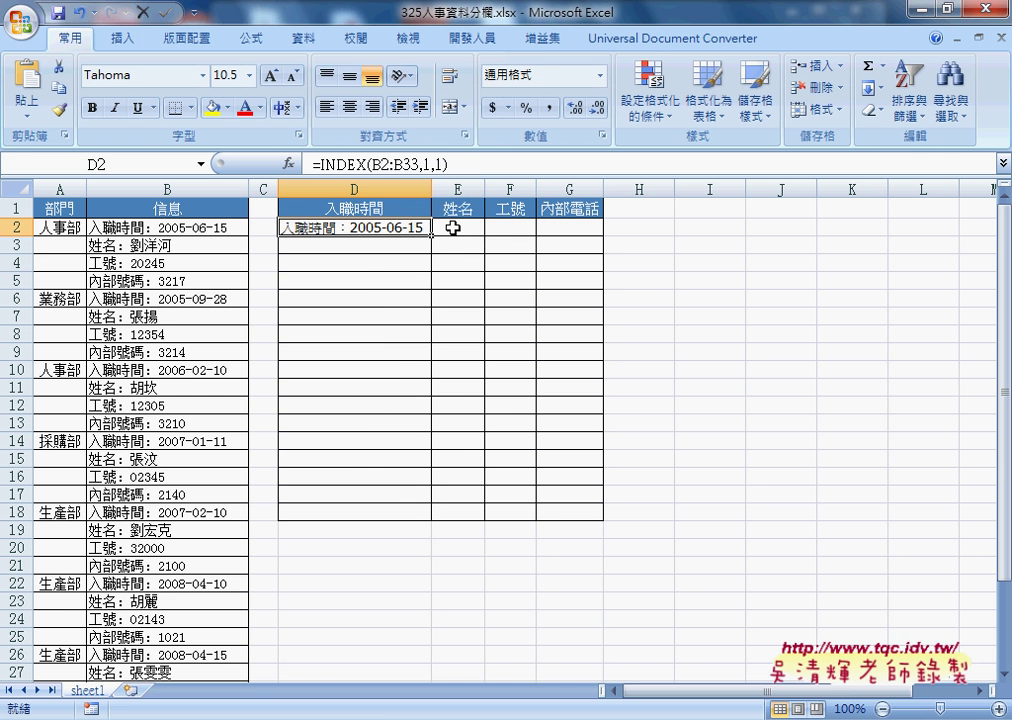
- Copy D2's INDEX formula text and paste it into E2
left_click(454, 228)
left_click(395, 227)
left_click_drag(459, 160, 313, 162)
right_click(355, 162)
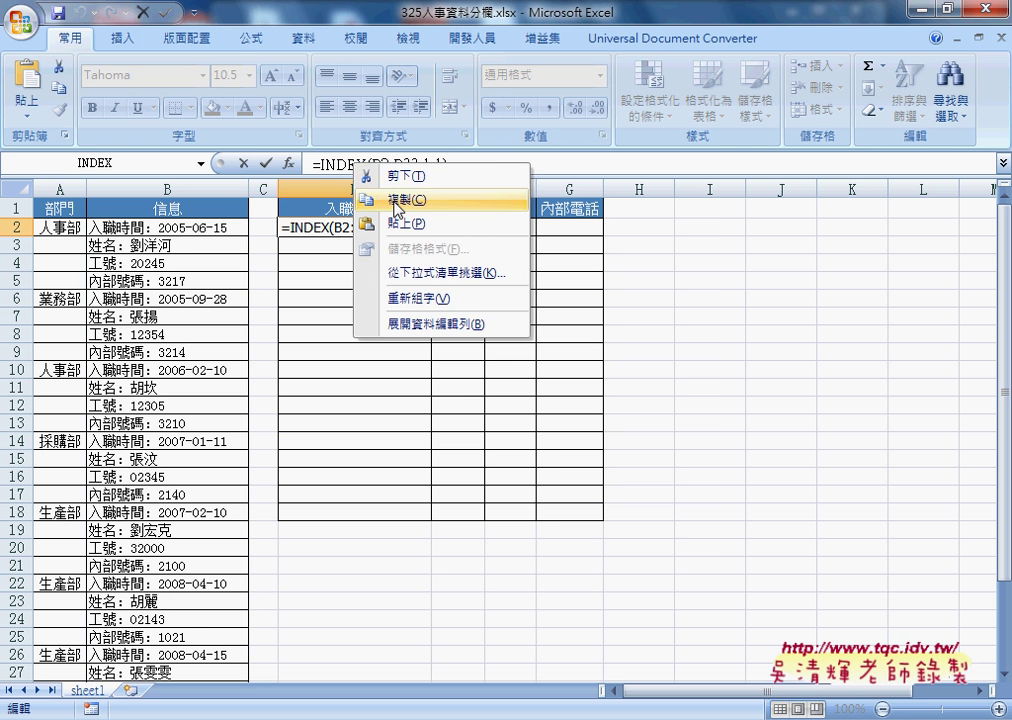
left_click(389, 198)
left_click(244, 165)
left_click(458, 229)
right_click(458, 229)
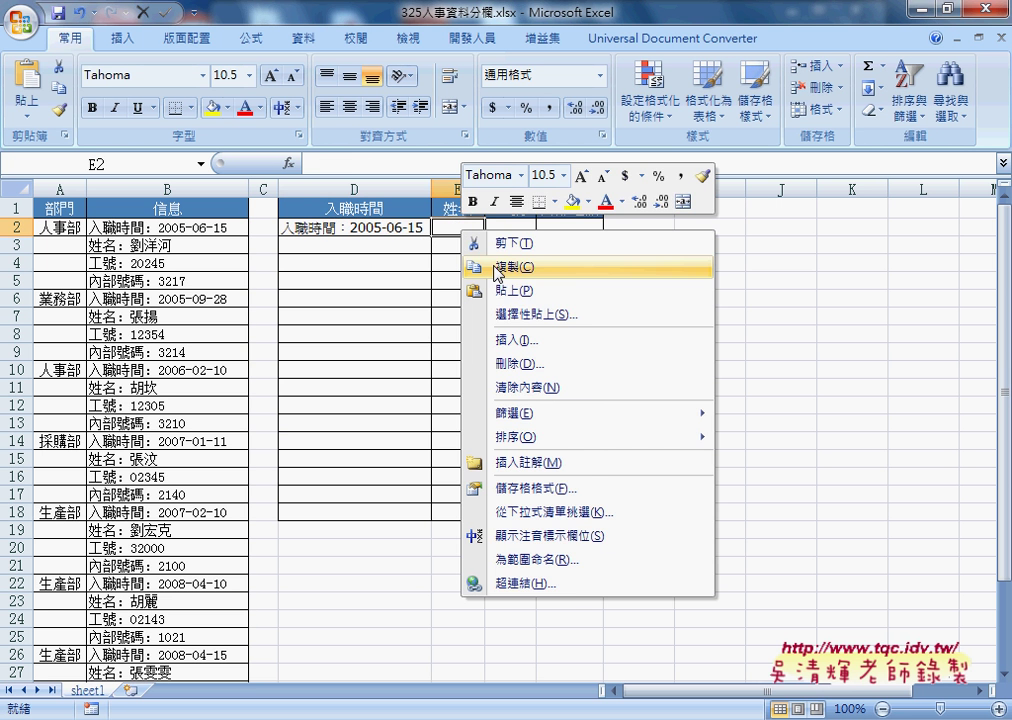
left_click(503, 279)
- Change E2's row argument to 2 so it shows the name entry, and autofit column E
left_click(428, 164)
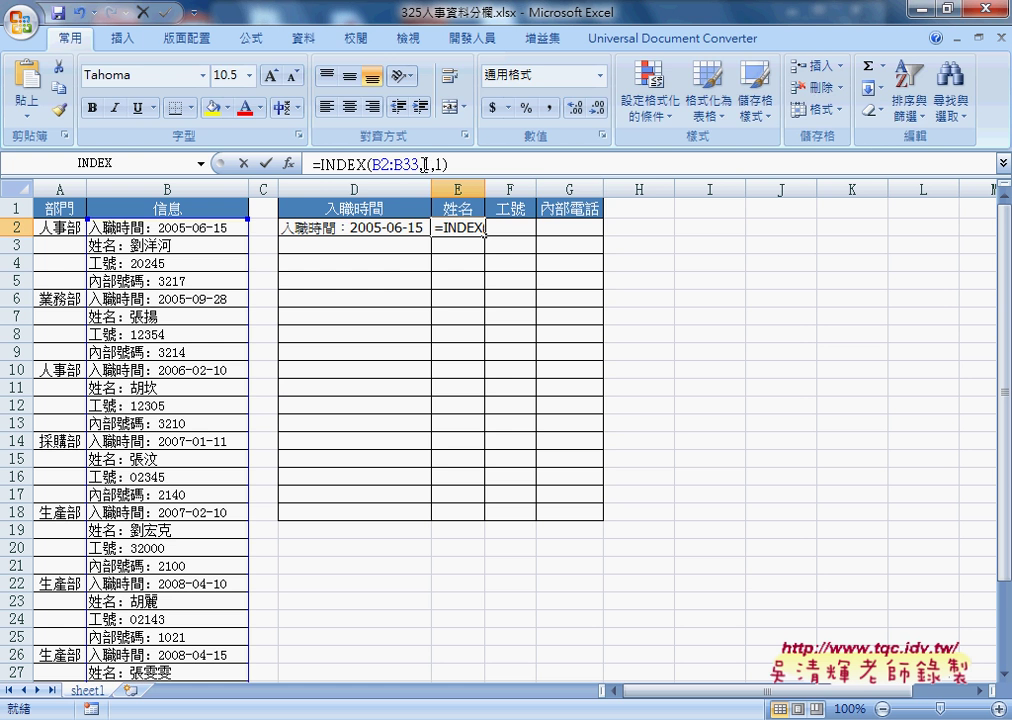
double_click(429, 164)
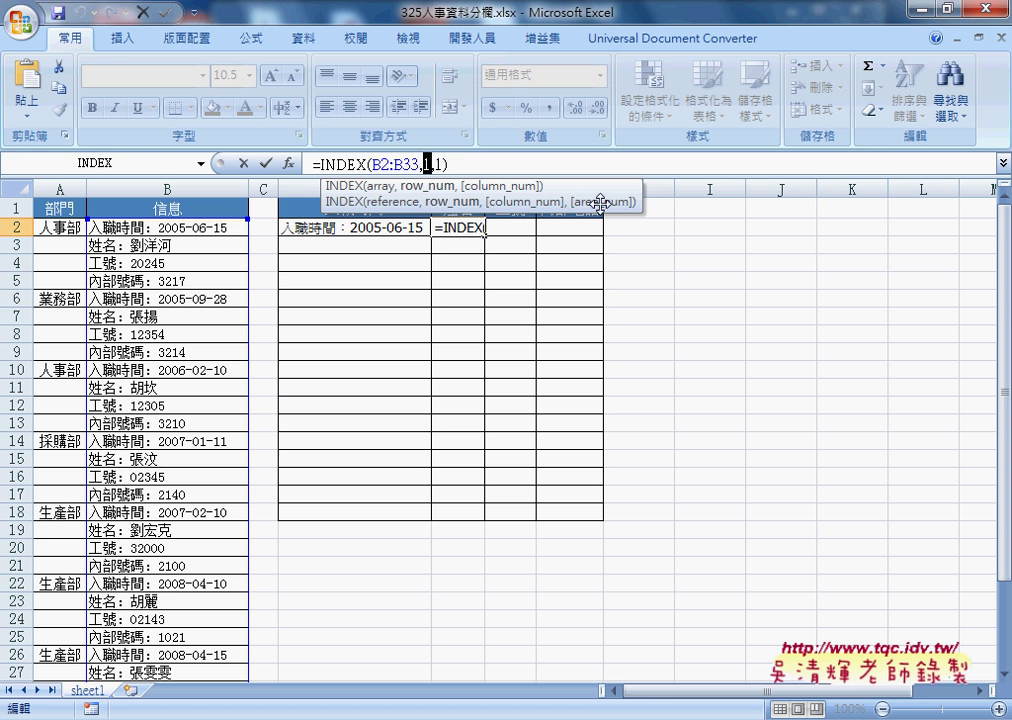
type("2")
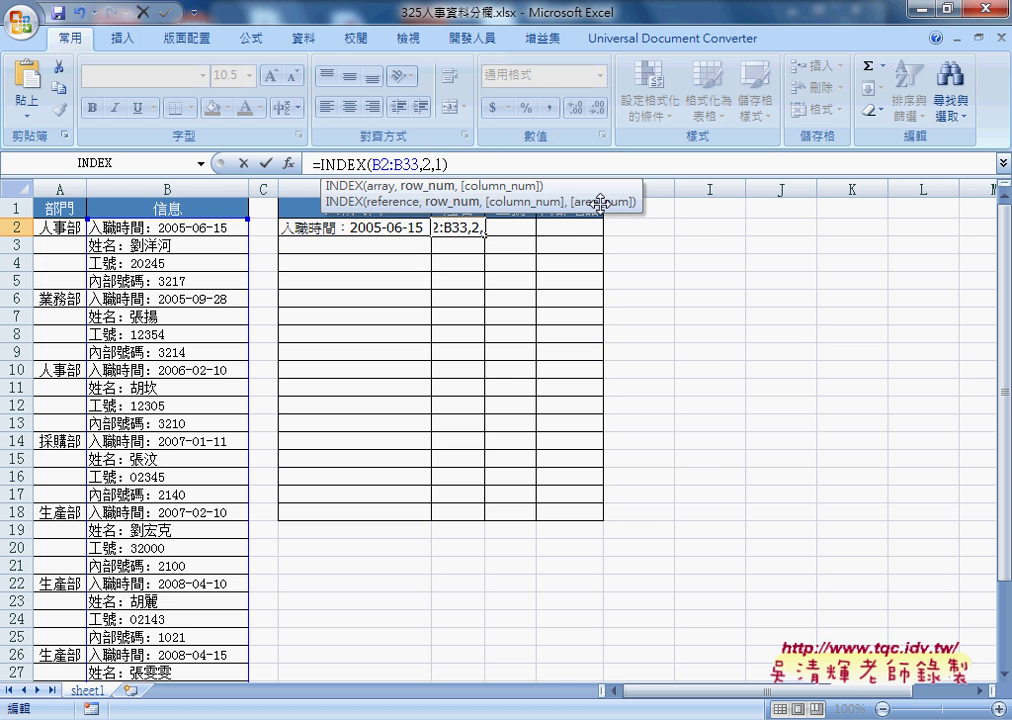
left_click(266, 163)
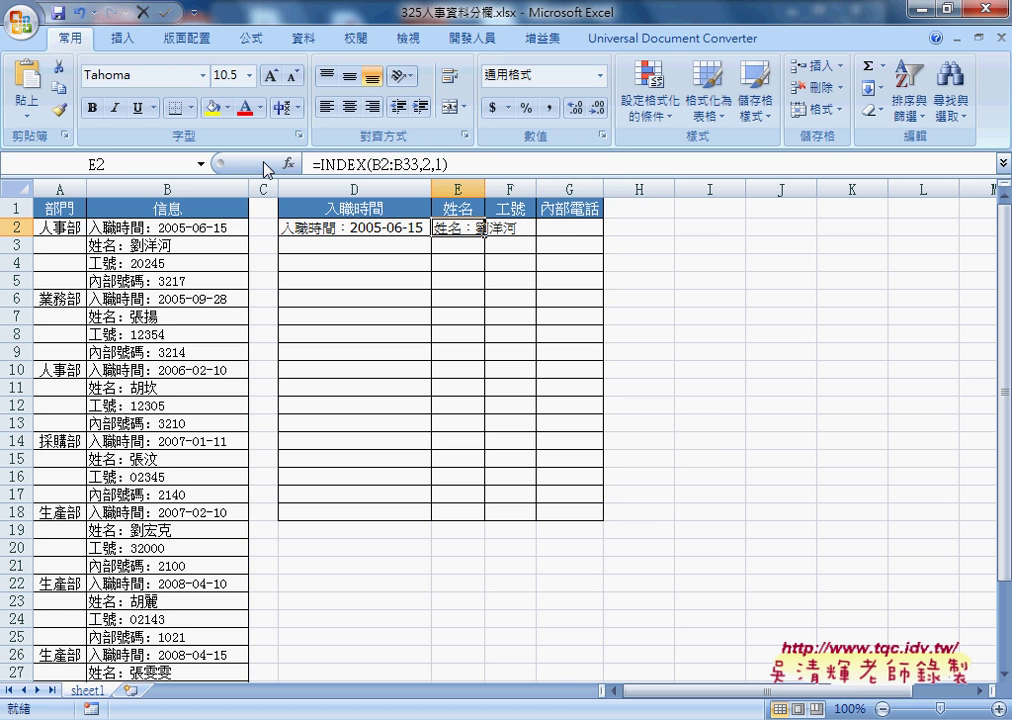
double_click(485, 187)
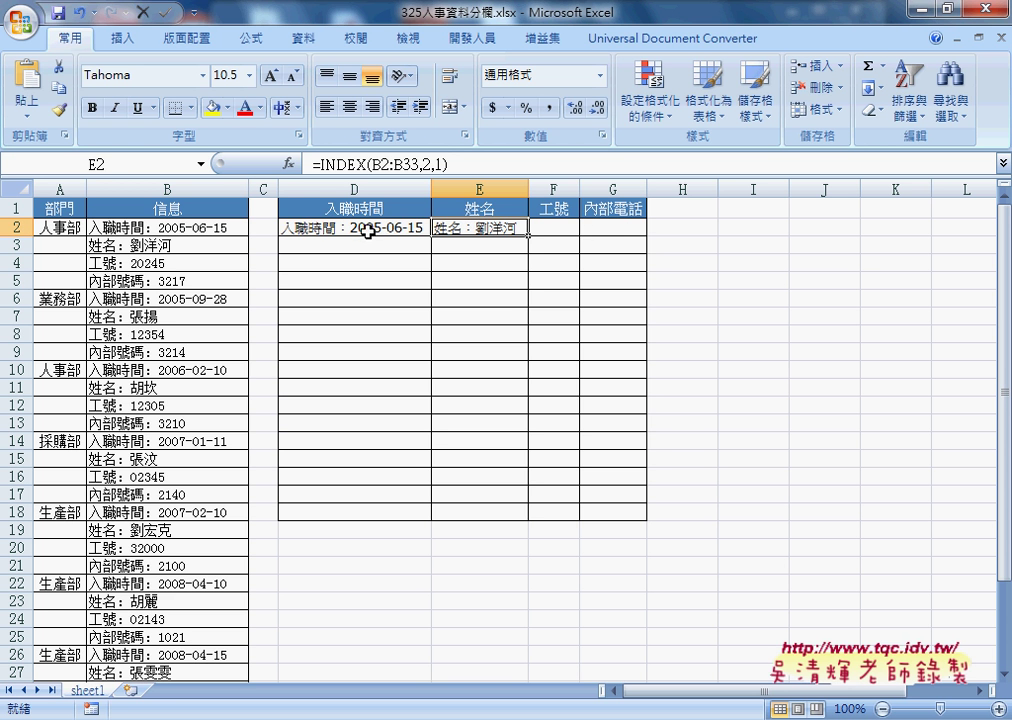
- Review the result cells, clear D2:G18, then undo the deletion to restore them
left_click(366, 228)
left_click(500, 228)
left_click(560, 228)
left_click(616, 227)
left_click(386, 242)
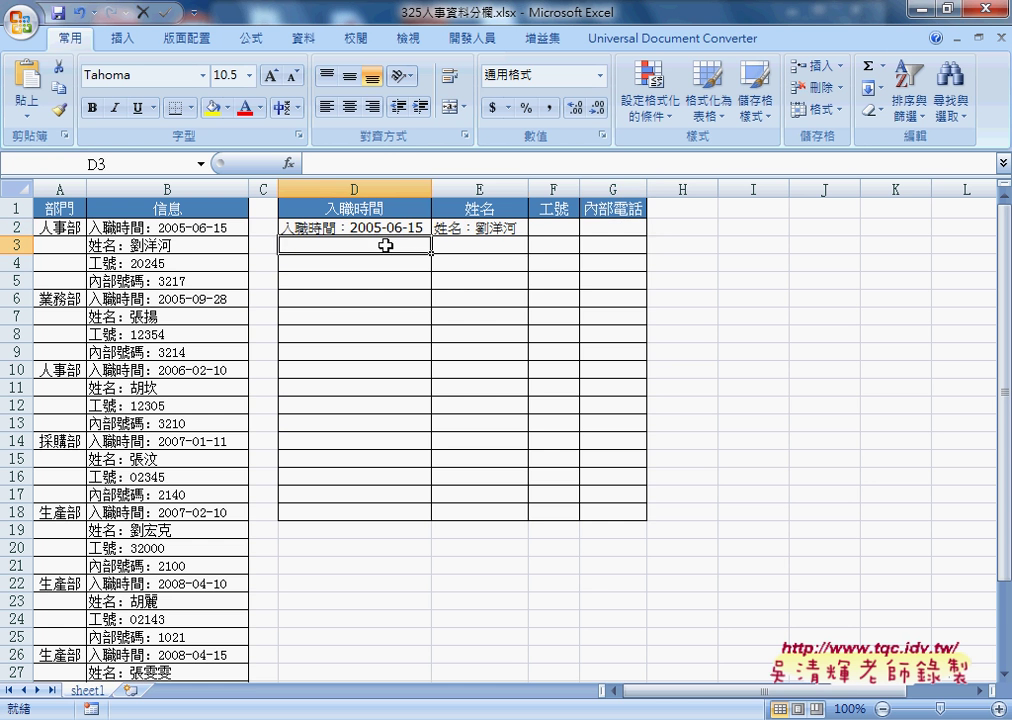
left_click(549, 242)
left_click(615, 244)
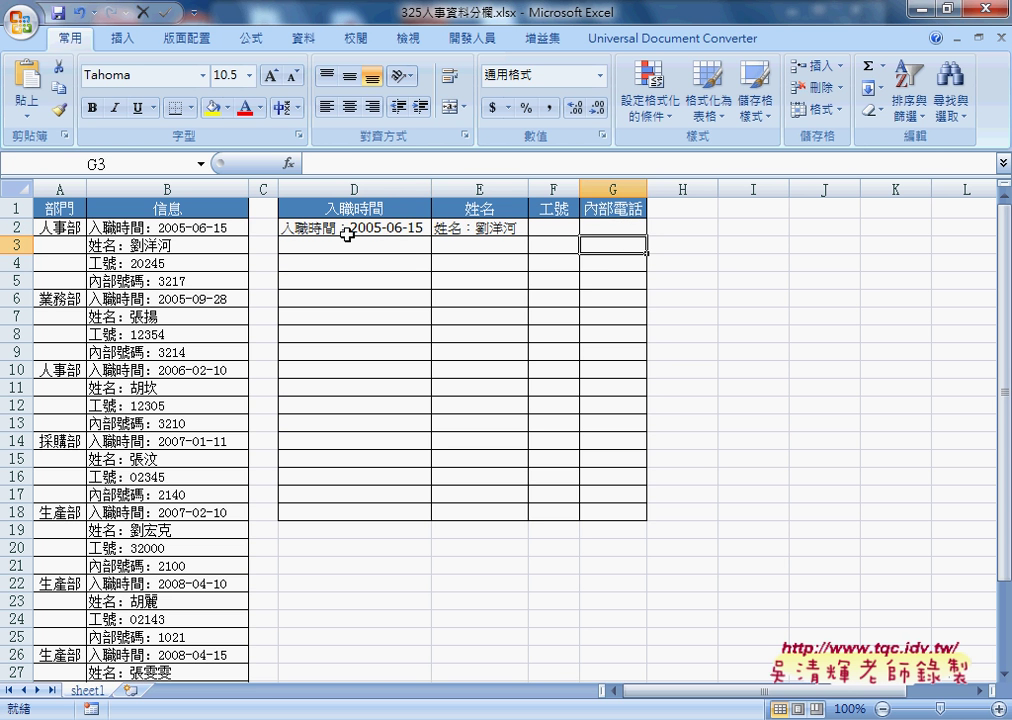
mouse_move(405, 228)
left_mouse_down()
mouse_move(619, 231)
mouse_move(633, 514)
left_mouse_up()
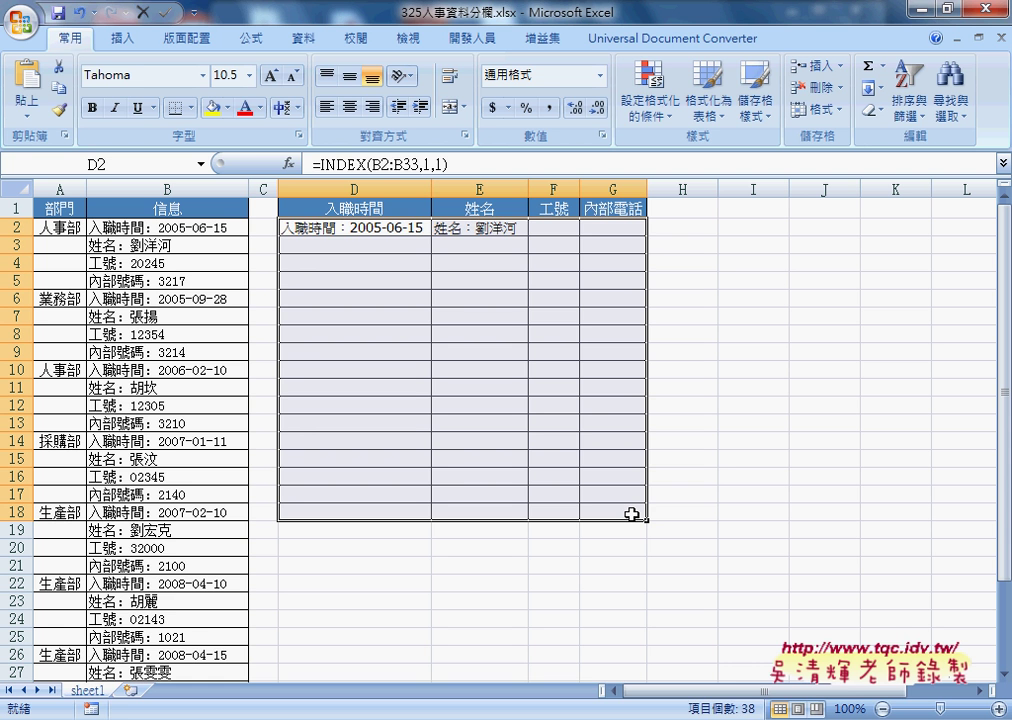
key("Delete")
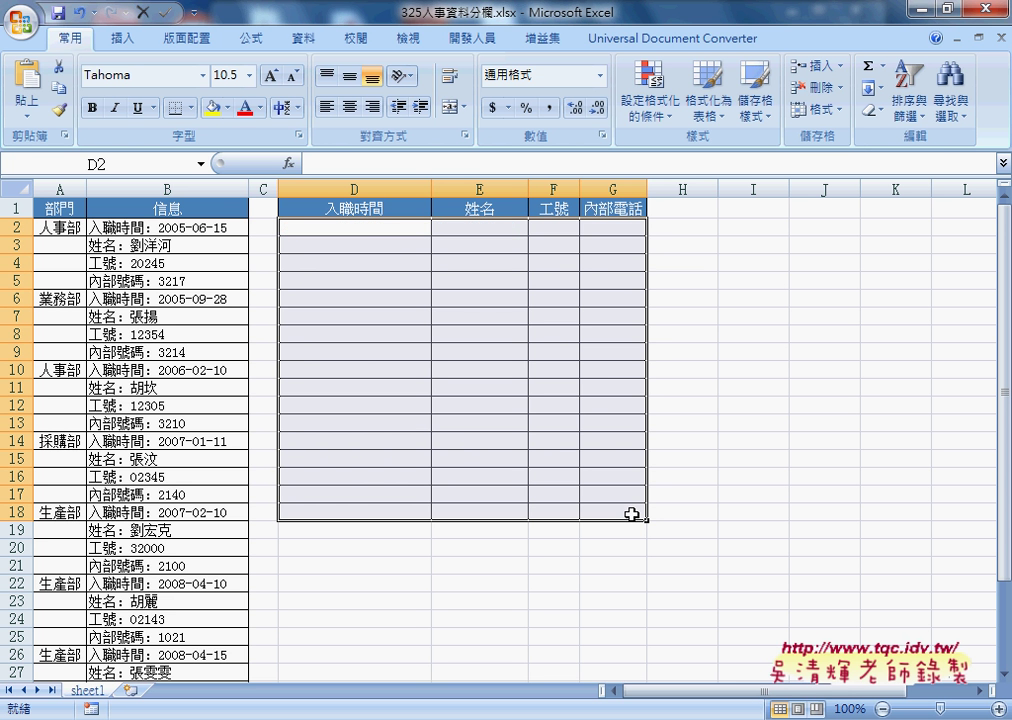
left_click(374, 229)
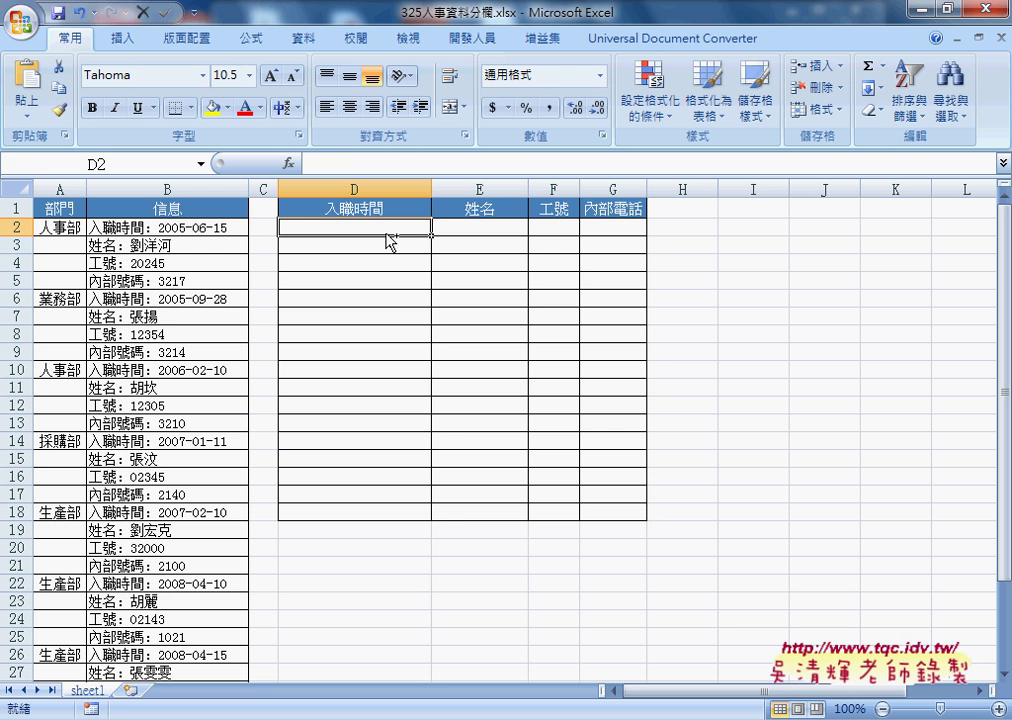
key("ctrl+z")
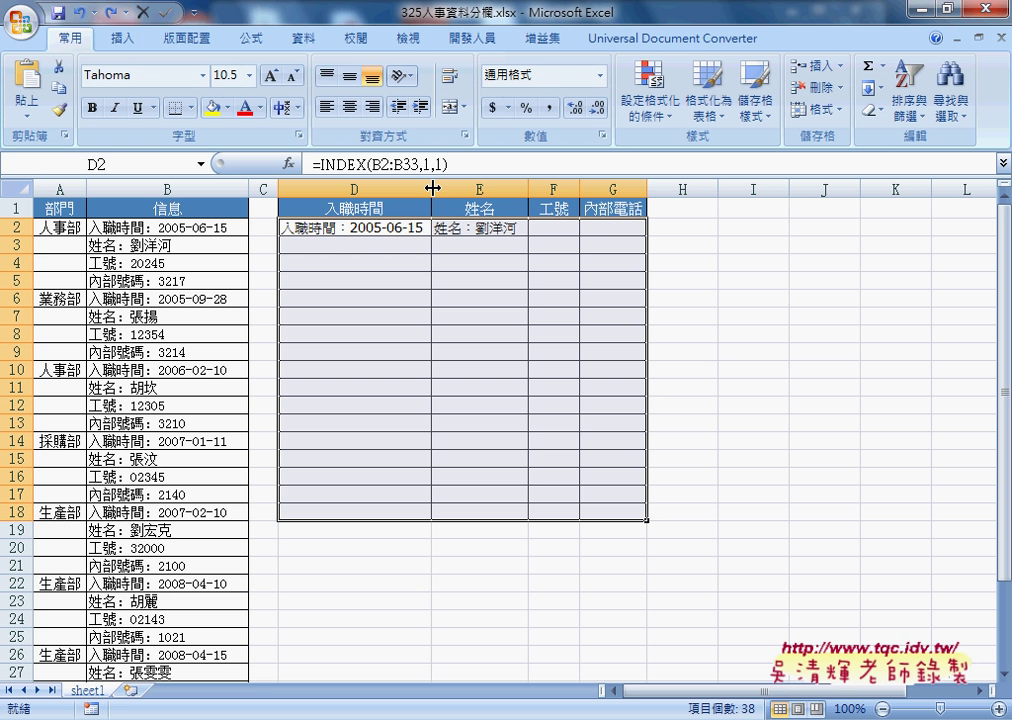
- Widen column D slightly and reopen D2's INDEX formula for editing
left_click_drag(431, 189, 440, 189)
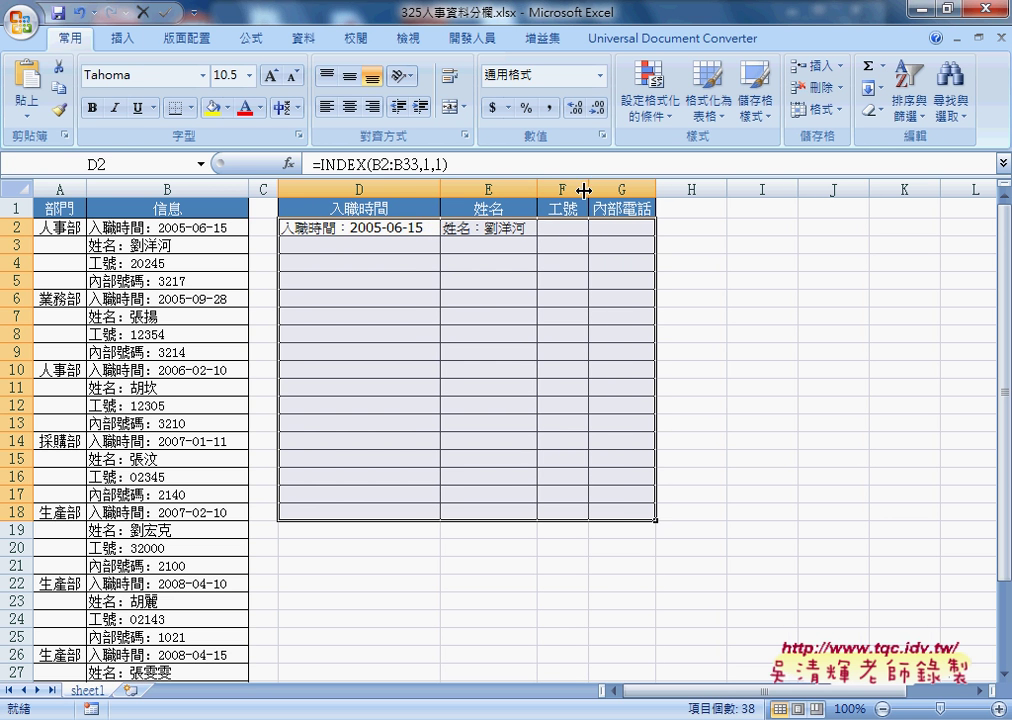
left_click(366, 229)
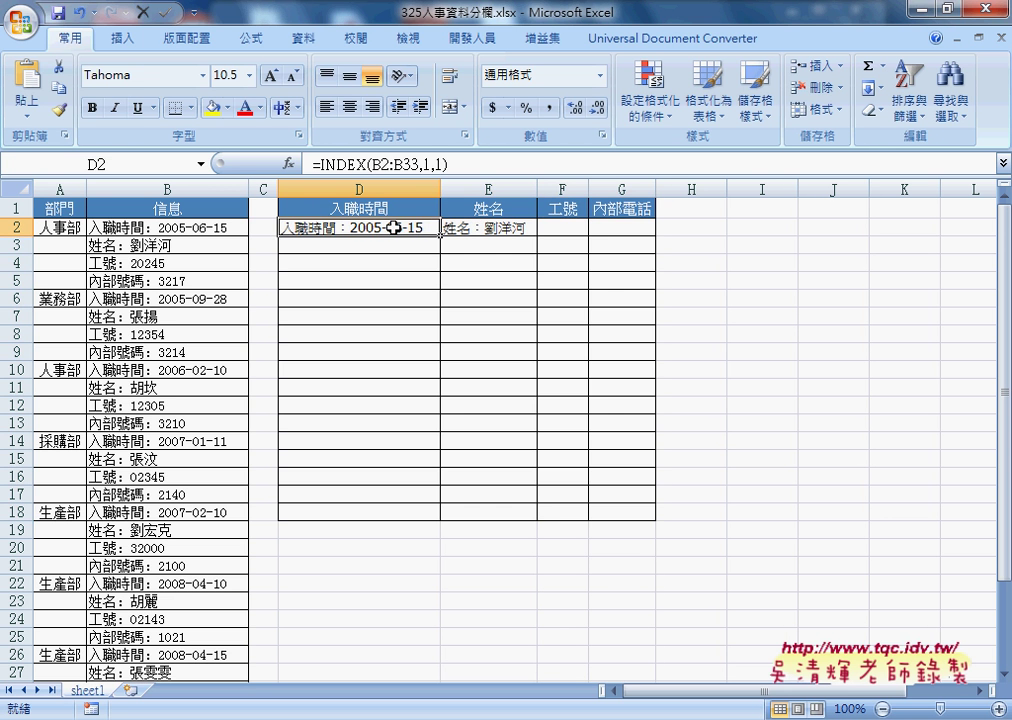
left_click(428, 163)
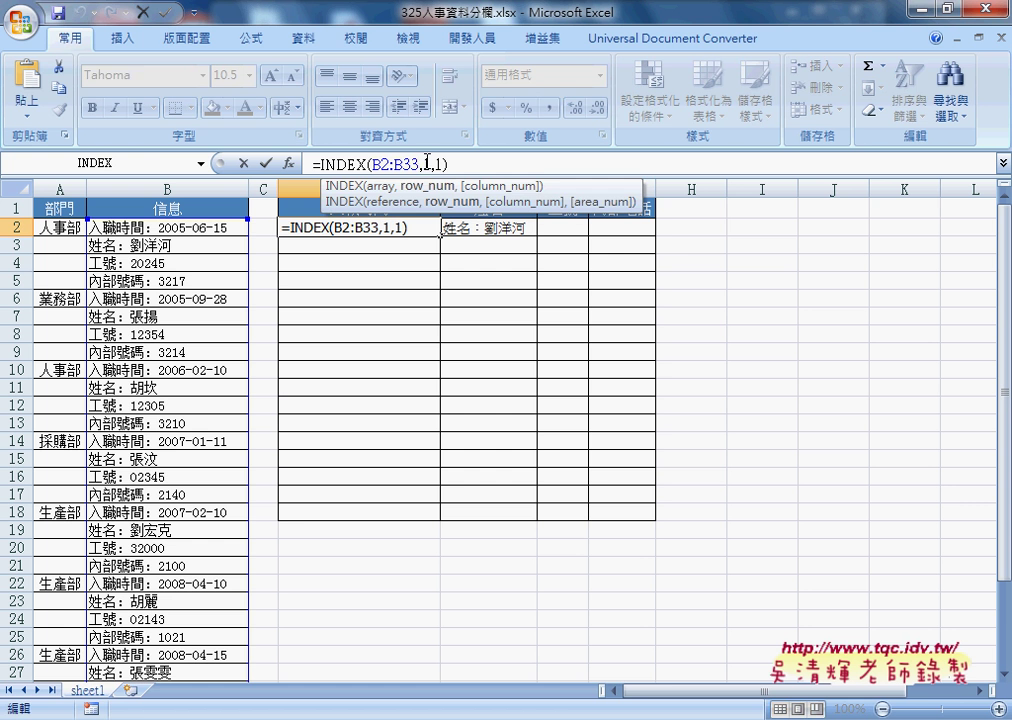
double_click(427, 163)
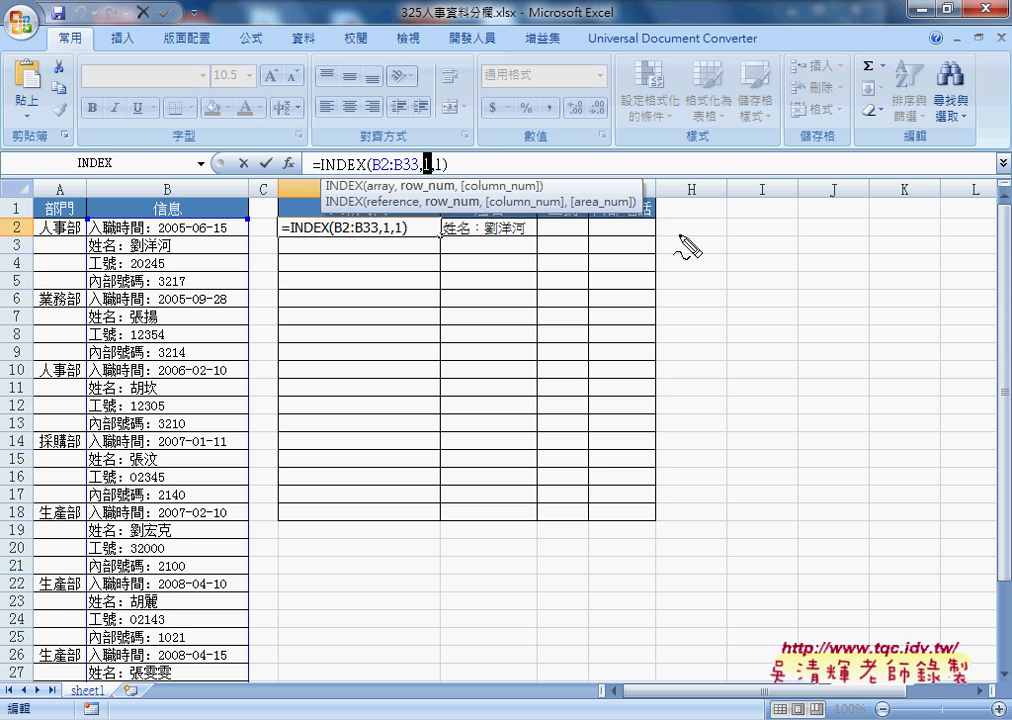
left_click_drag(388, 196, 383, 201)
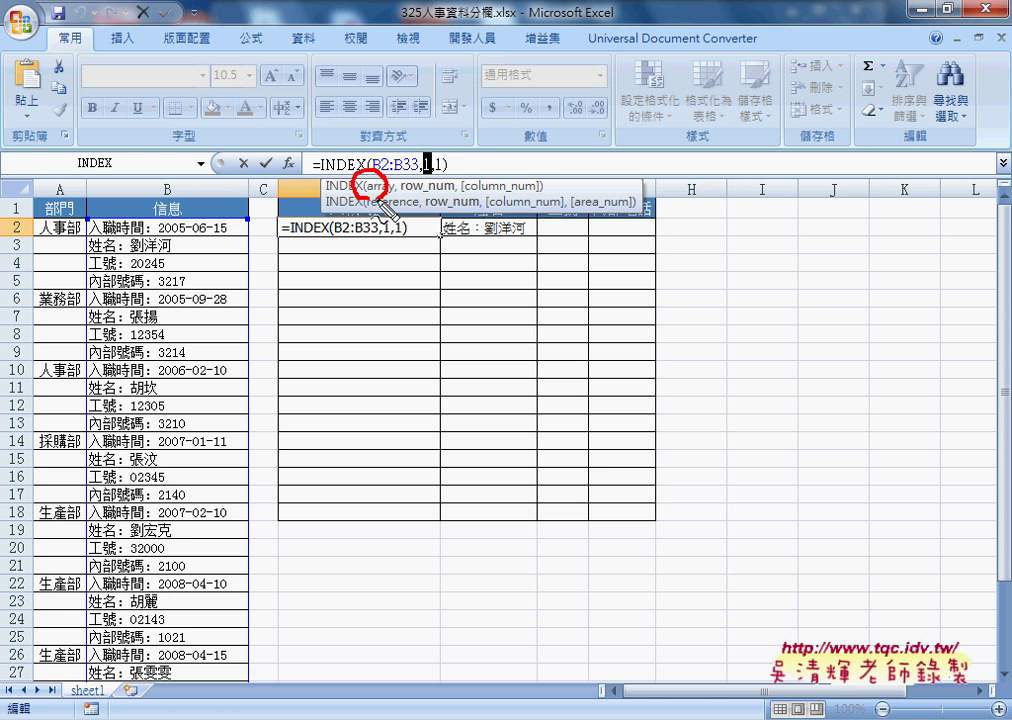
mouse_move(356, 113)
left_mouse_down()
mouse_move(357, 148)
mouse_move(440, 130)
mouse_move(432, 140)
mouse_move(492, 148)
mouse_move(478, 160)
mouse_move(535, 177)
left_mouse_up()
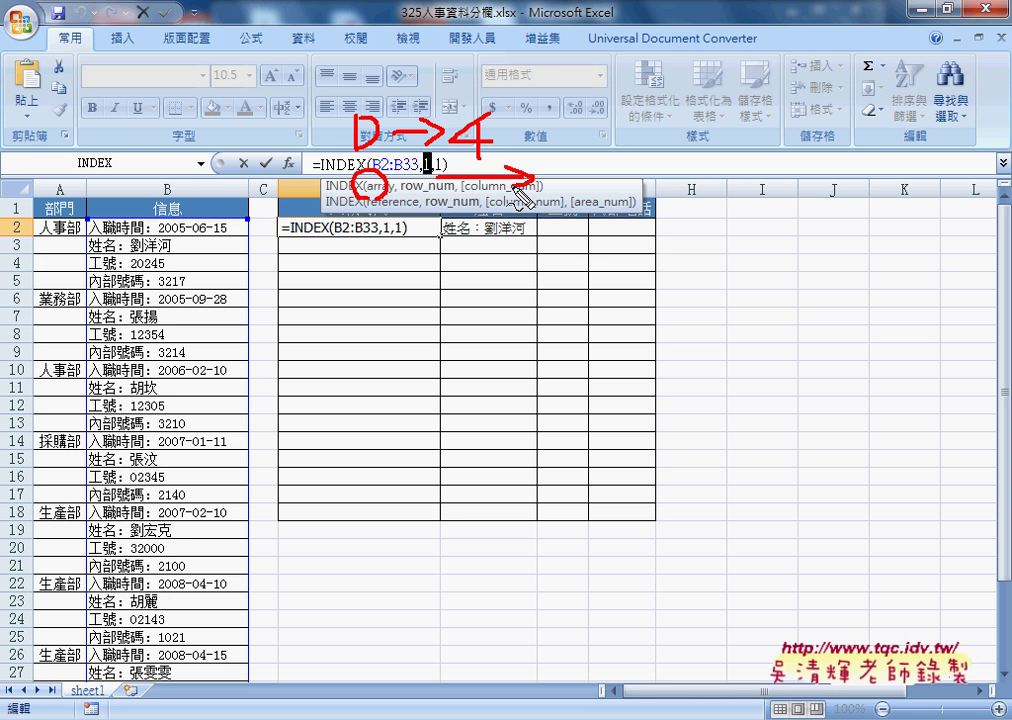
mouse_move(518, 104)
left_mouse_down()
mouse_move(513, 138)
mouse_move(542, 102)
left_mouse_up()
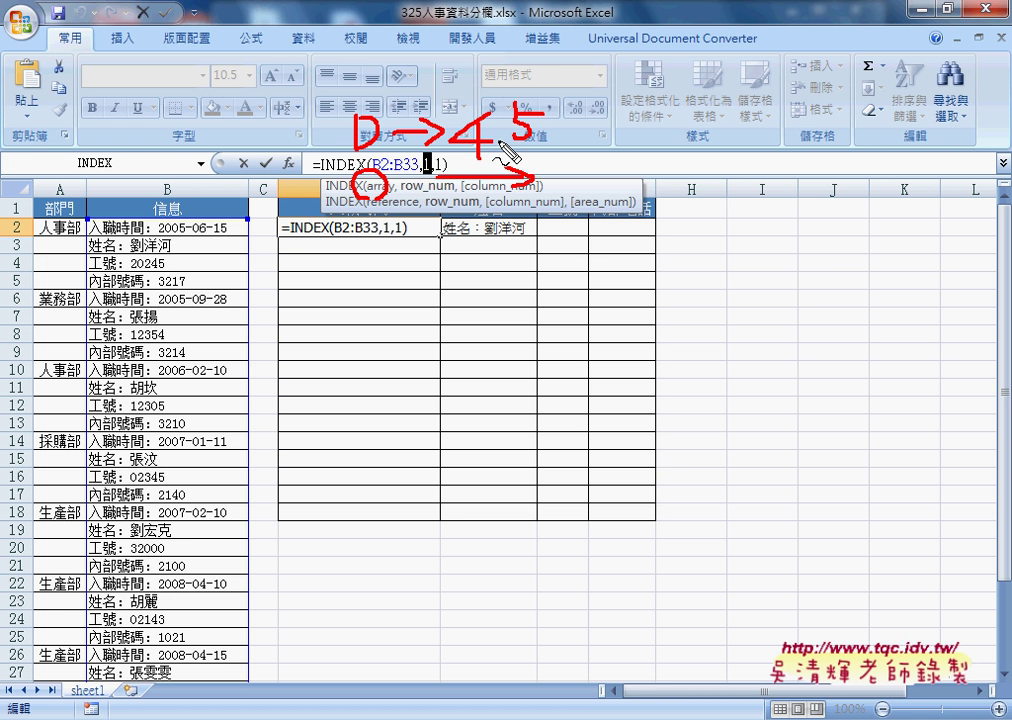
left_click_drag(499, 143, 551, 151)
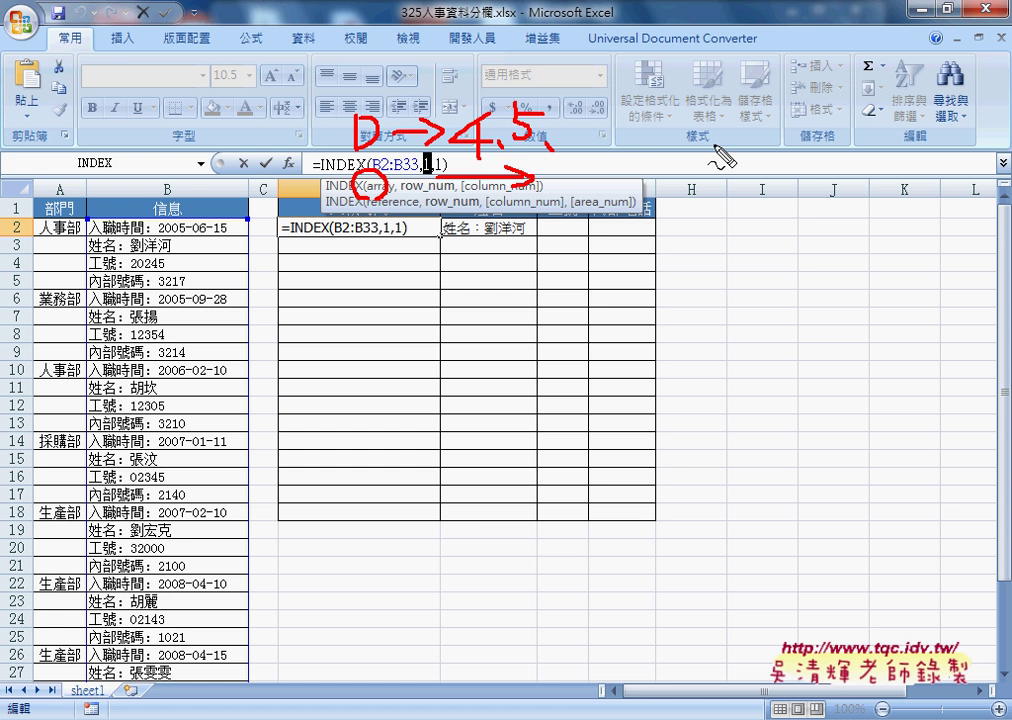
left_click_drag(468, 159, 492, 160)
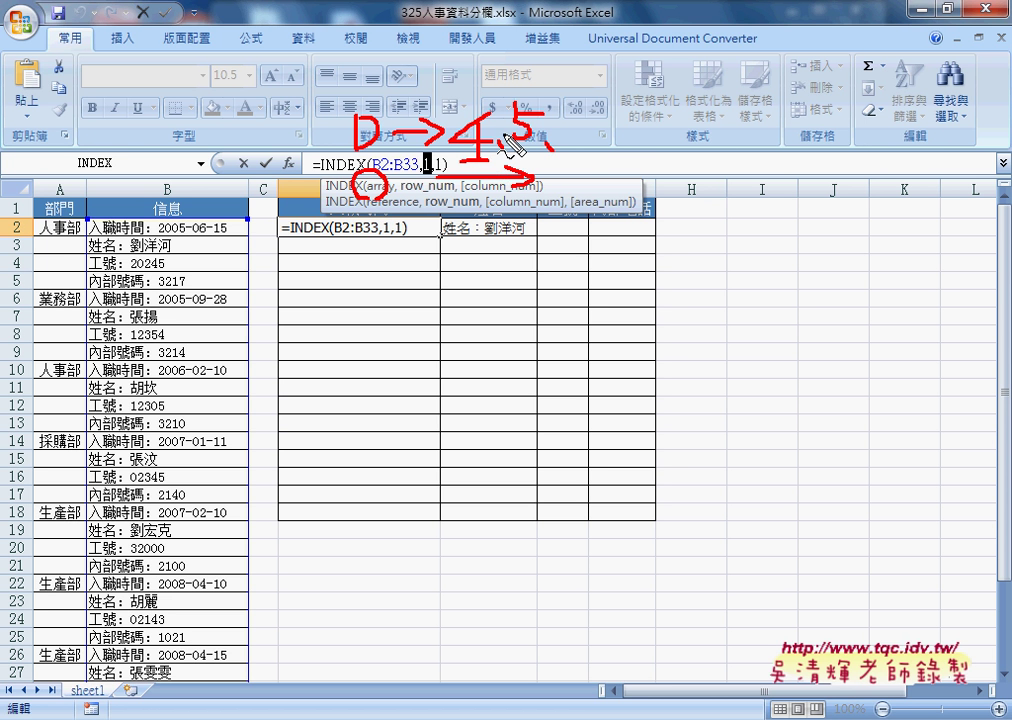
key("Escape")
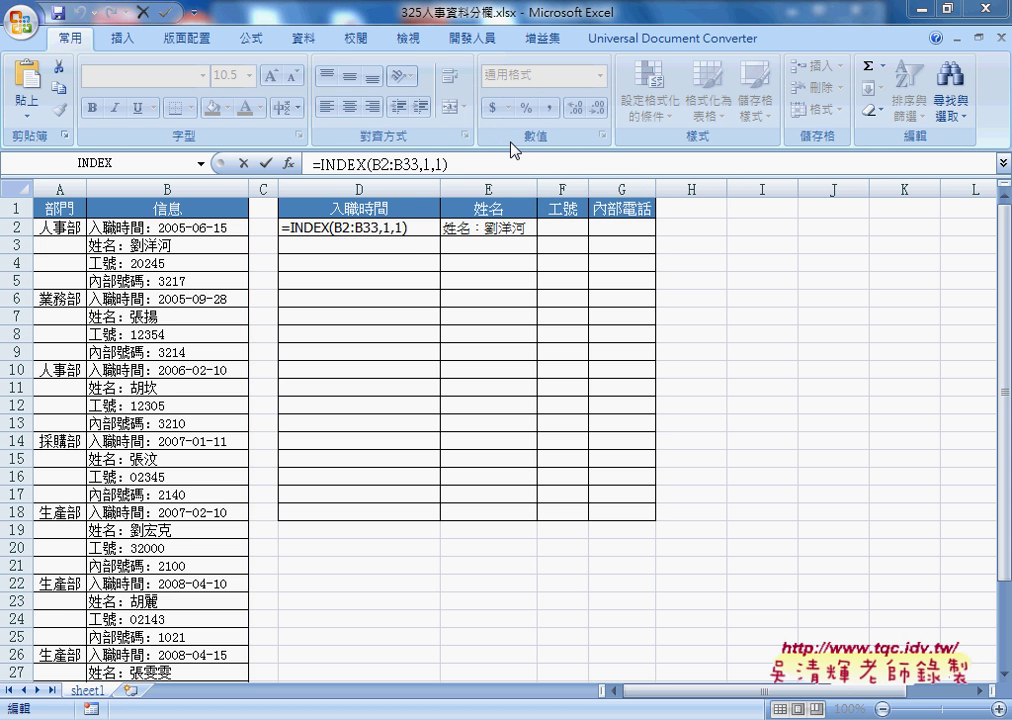
- Replace D2's row number 1 with COLUMN()-3, still returning the 2005-06-15 hire date
double_click(427, 164)
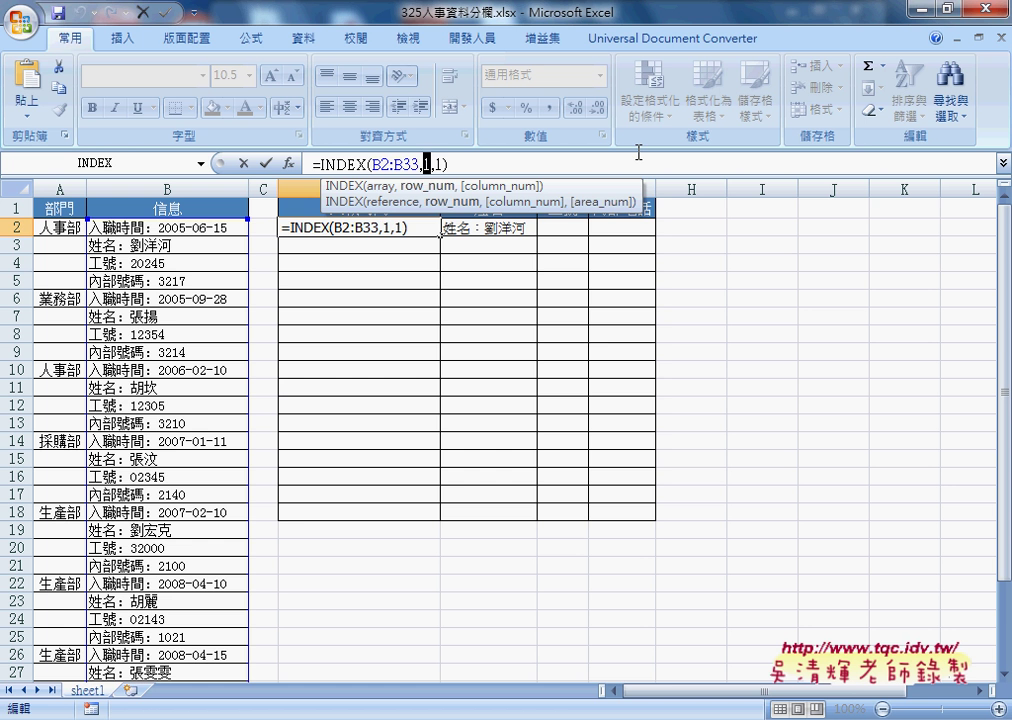
type("(")
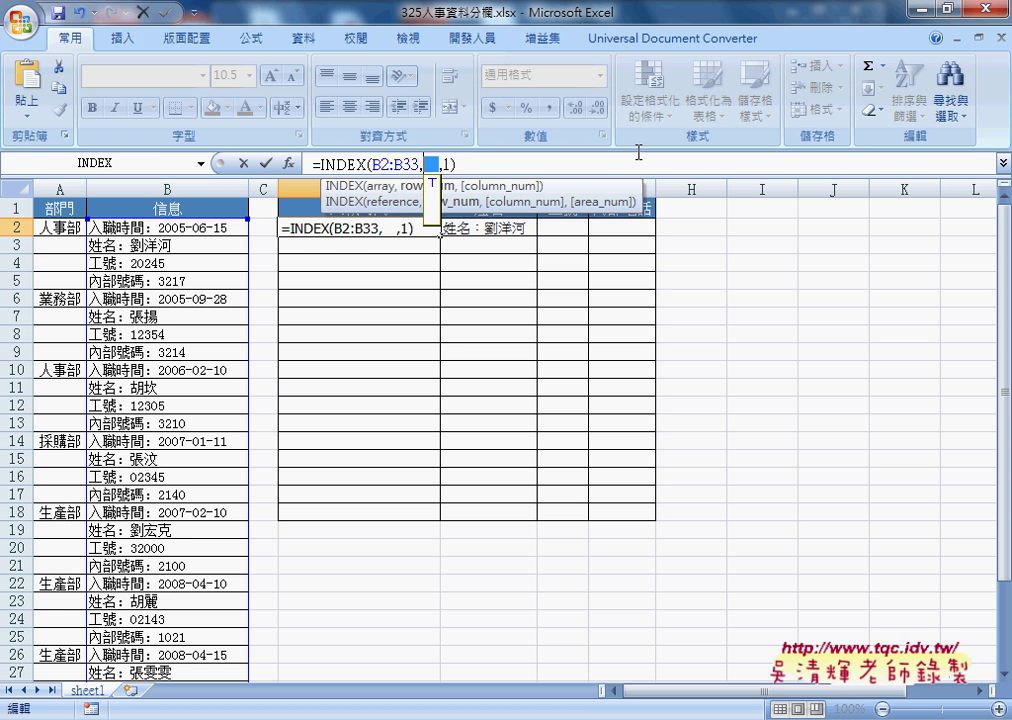
type("c")
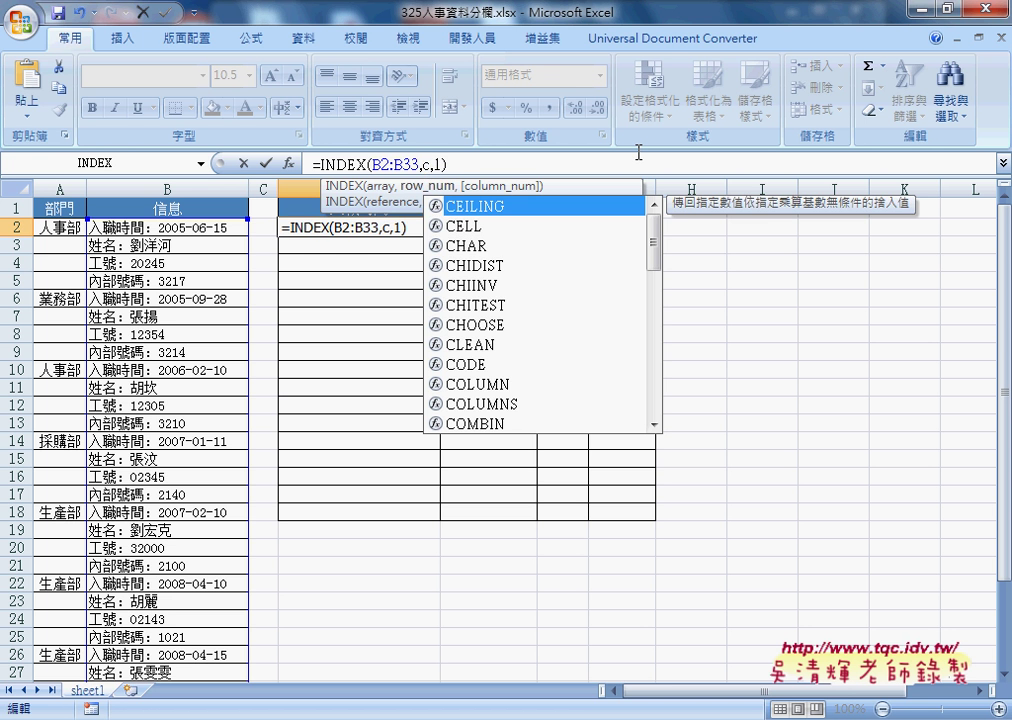
type("o")
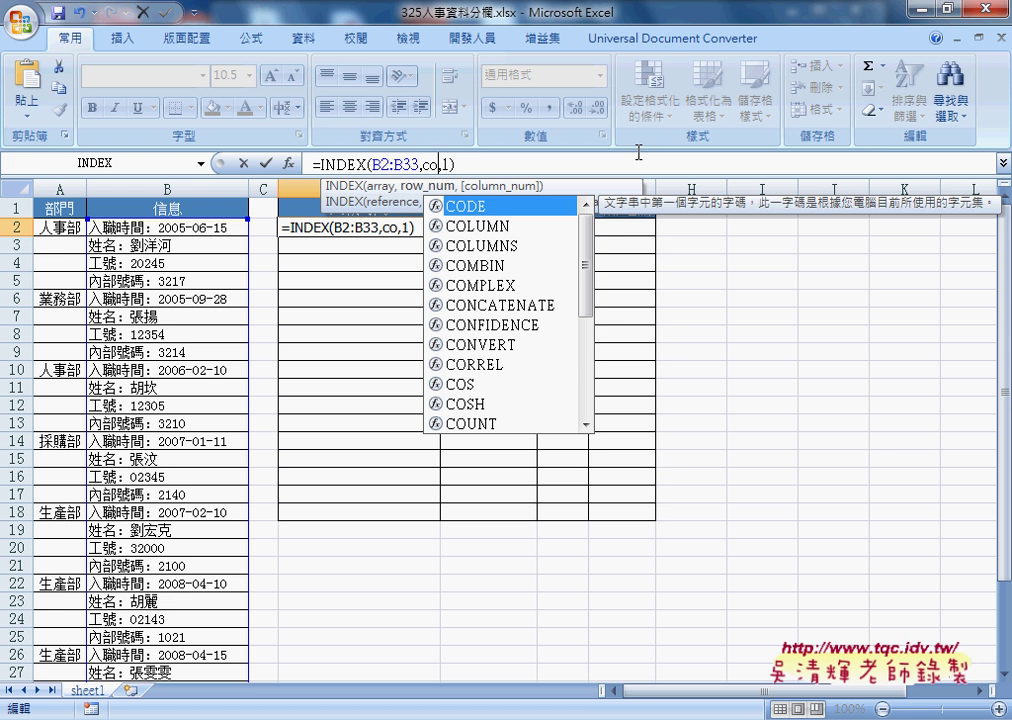
type("l")
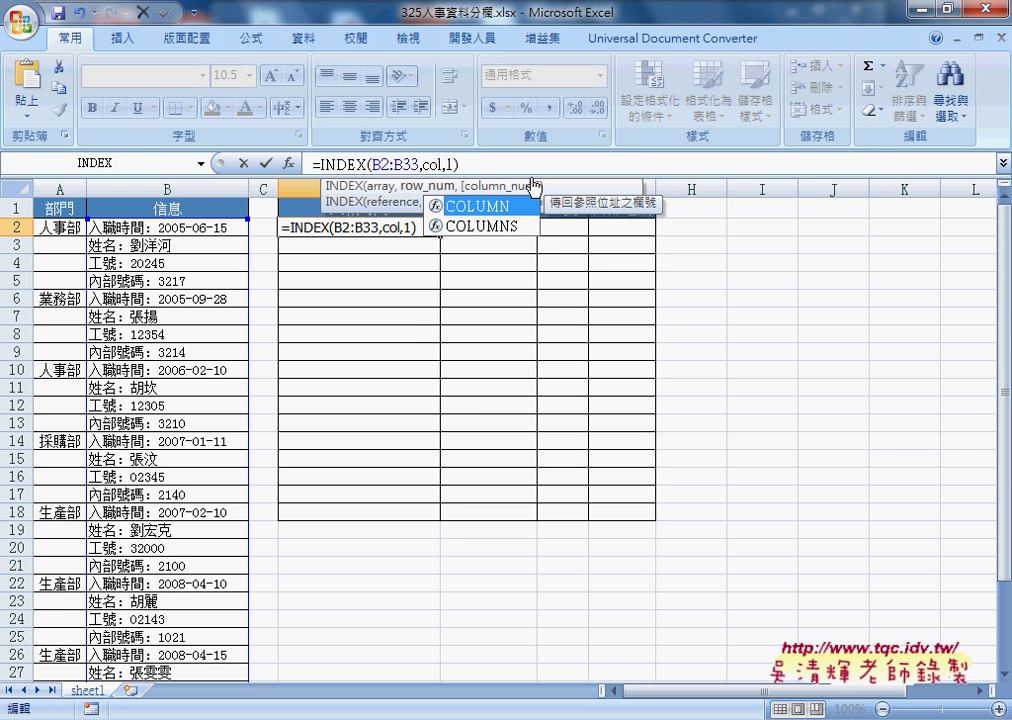
double_click(480, 207)
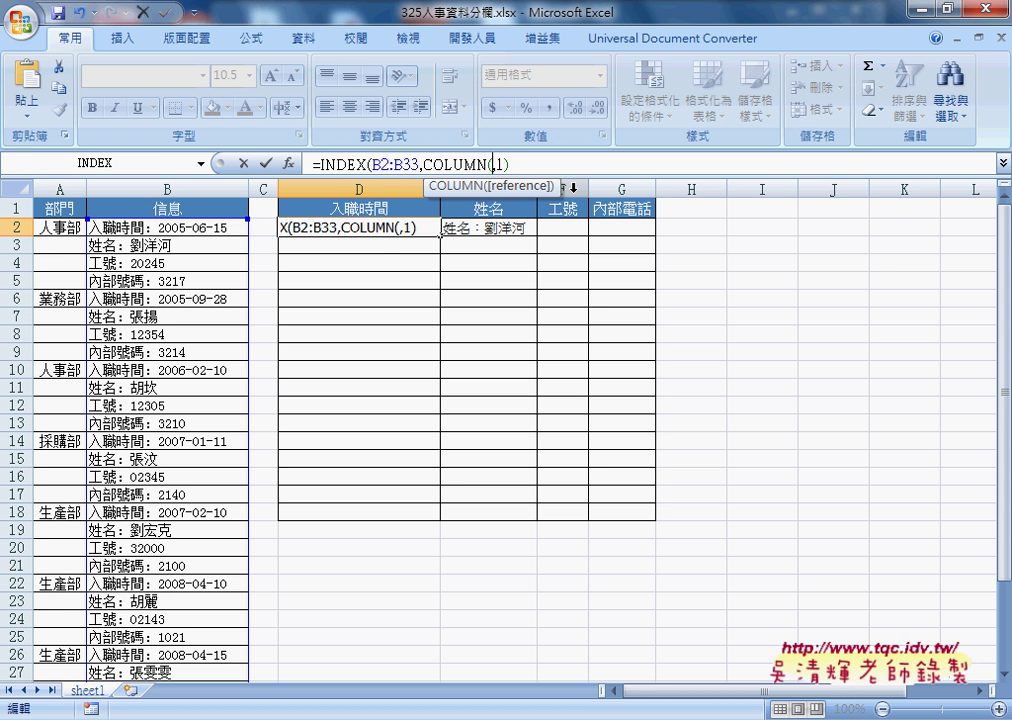
type(")")
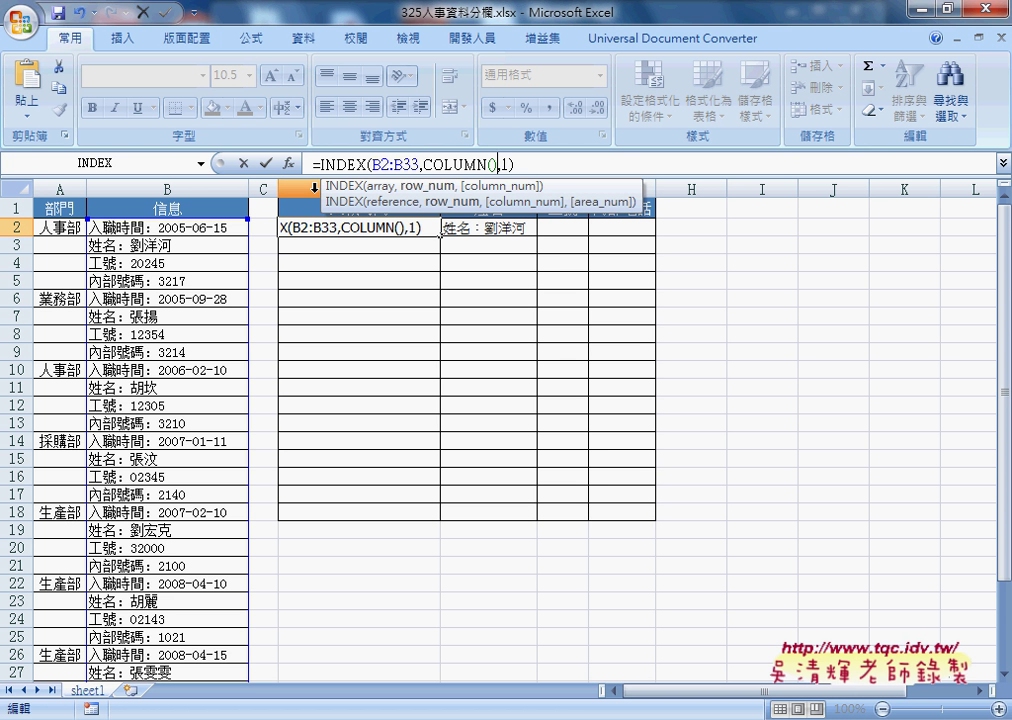
type("-")
type("3")
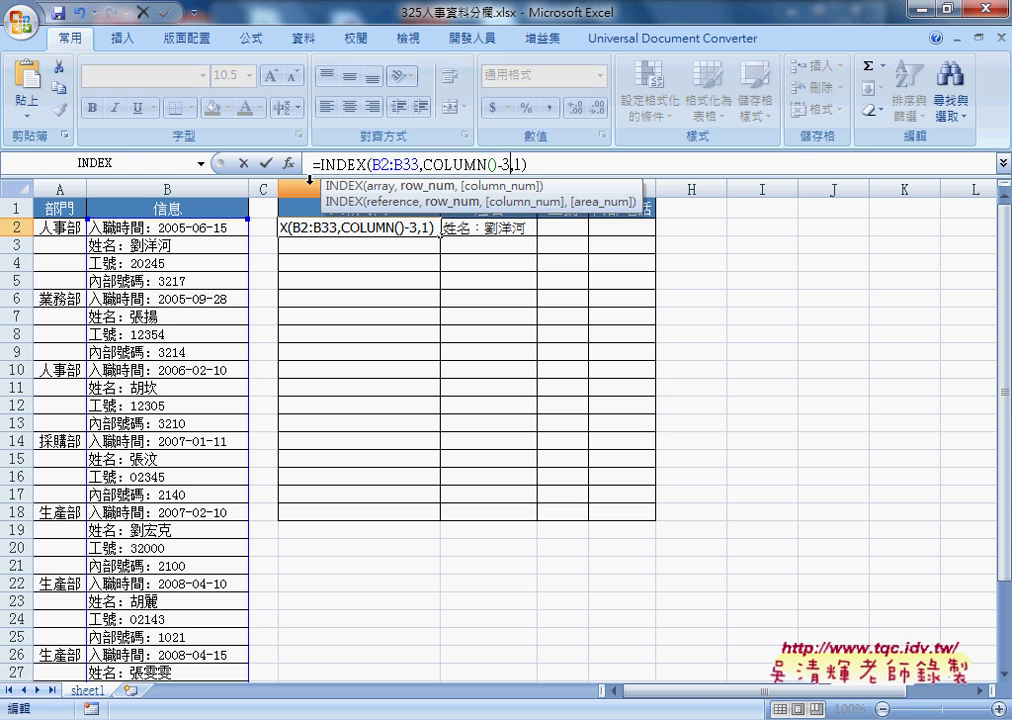
left_click(265, 163)
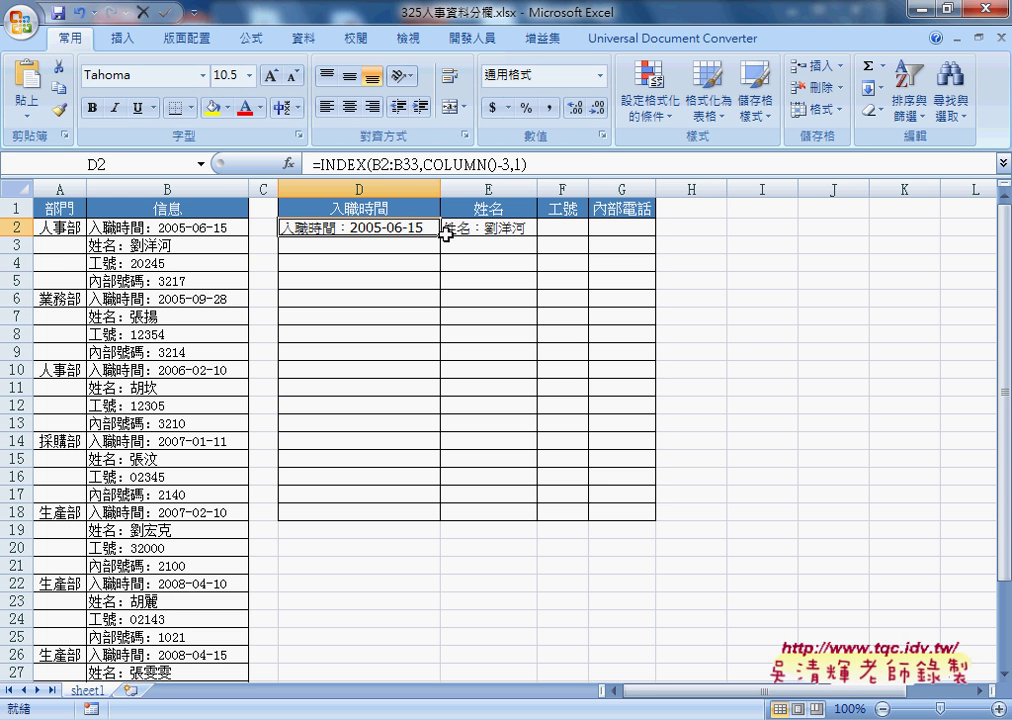
- Make D2's array reference absolute as $B$2:$B$33
left_click_drag(372, 164, 420, 164)
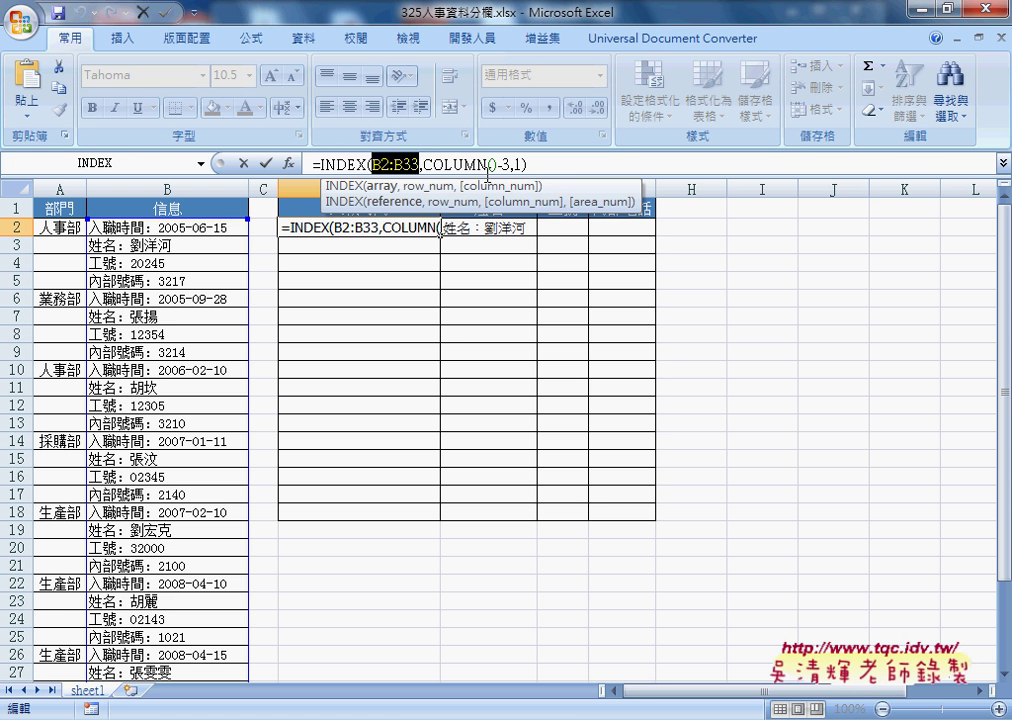
key("F4")
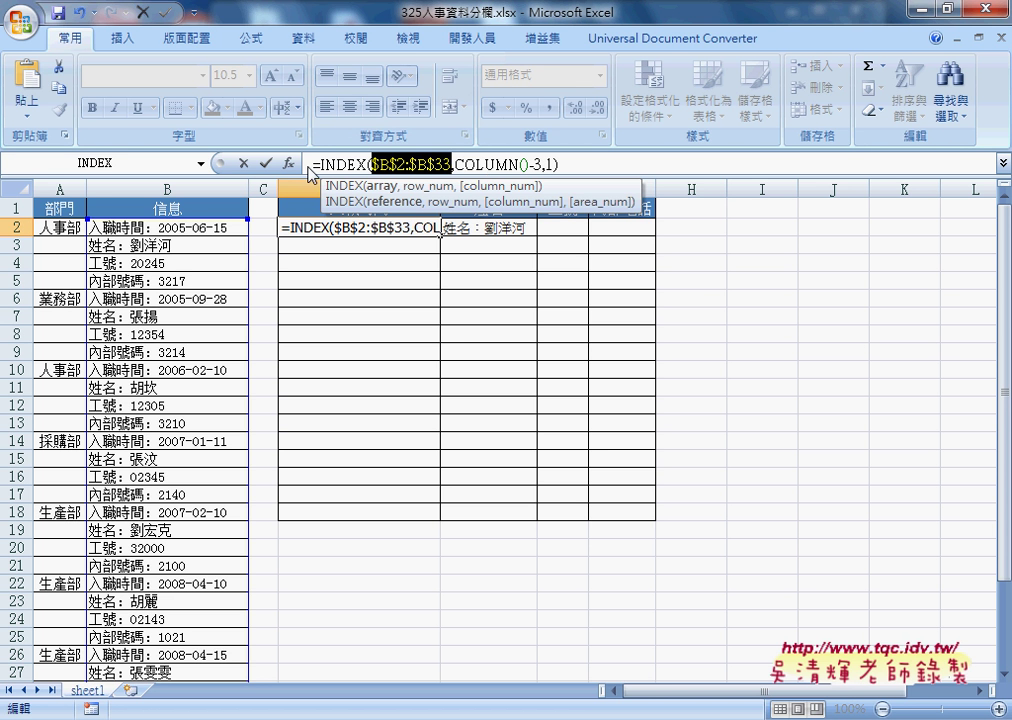
left_click(267, 163)
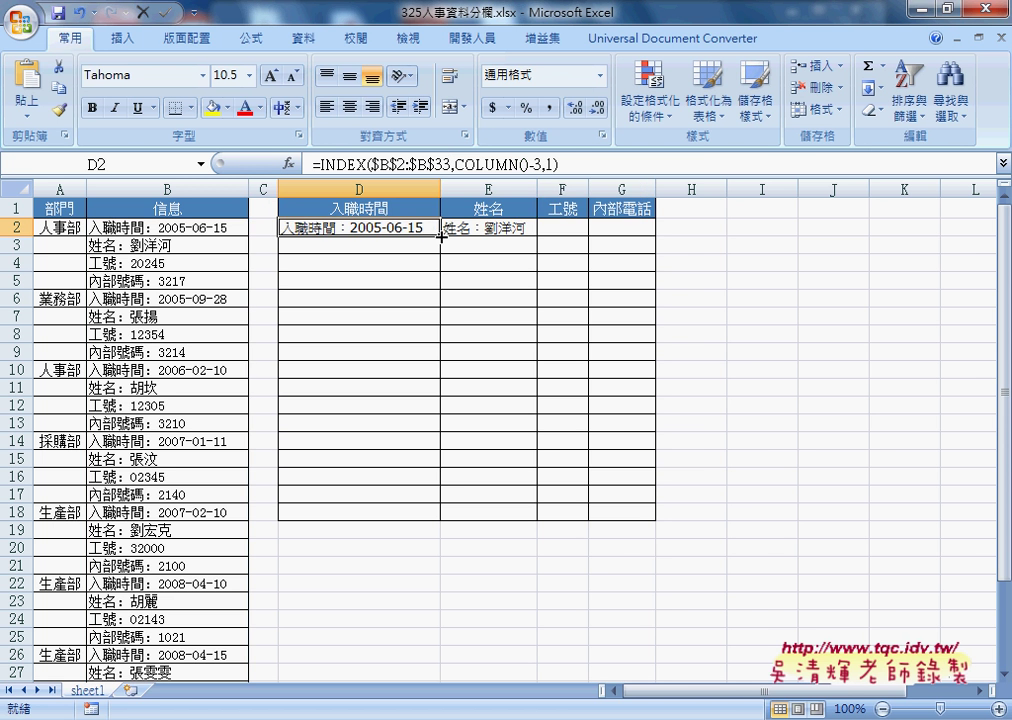
- Fill D2's formula across to G2, autofit columns F and G, then fill D2:G18
left_click_drag(441, 237, 648, 230)
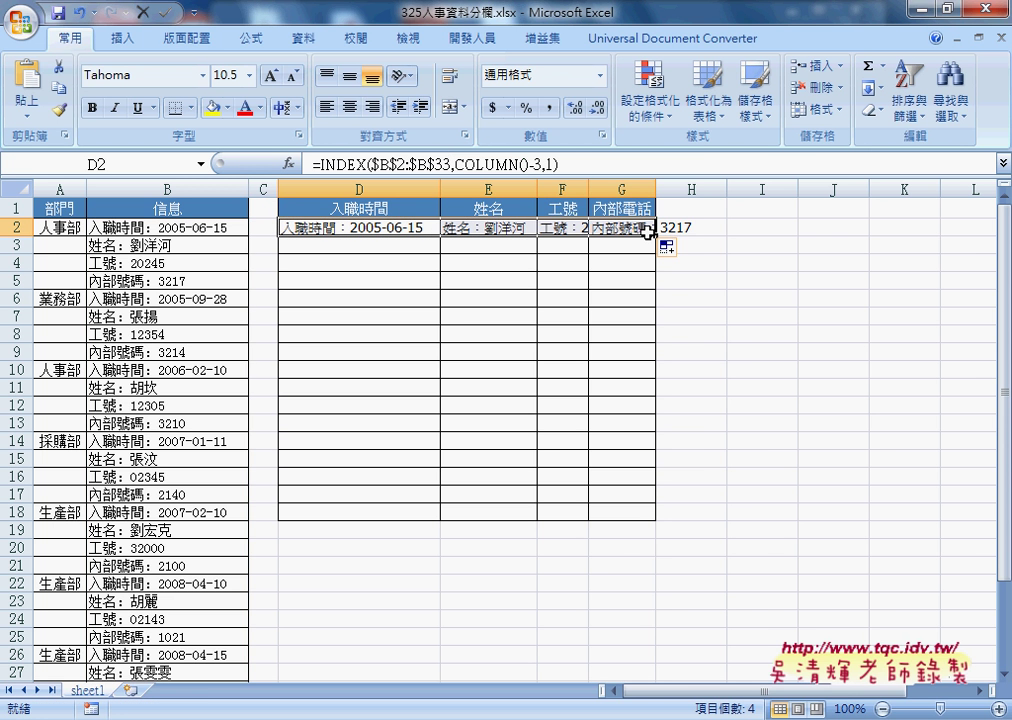
double_click(588, 190)
double_click(701, 190)
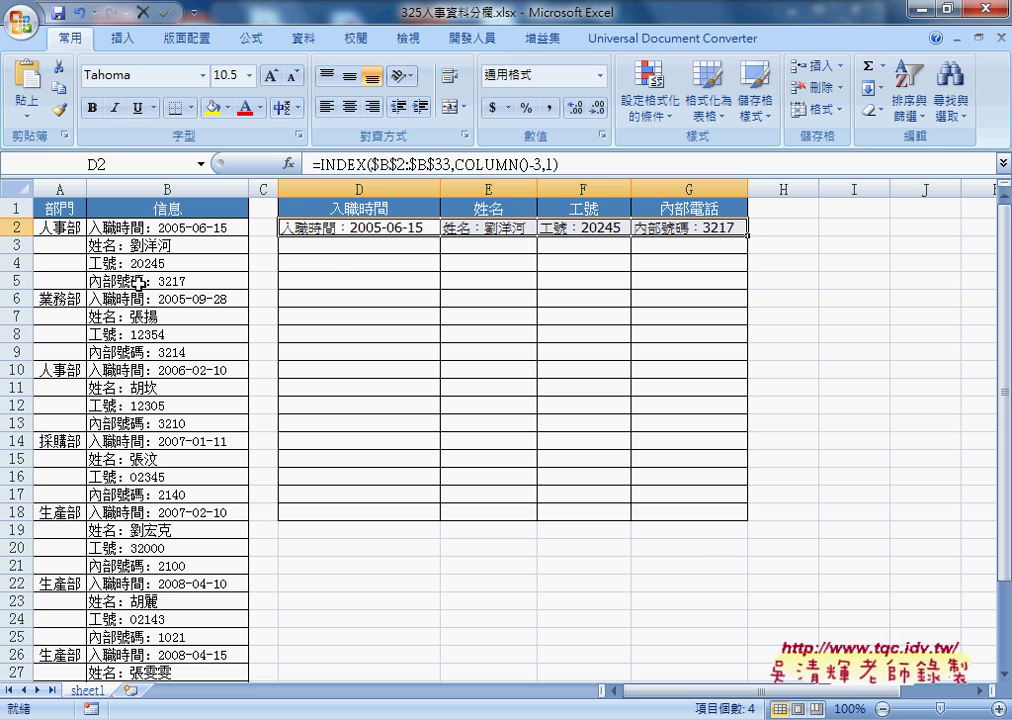
left_click(400, 229)
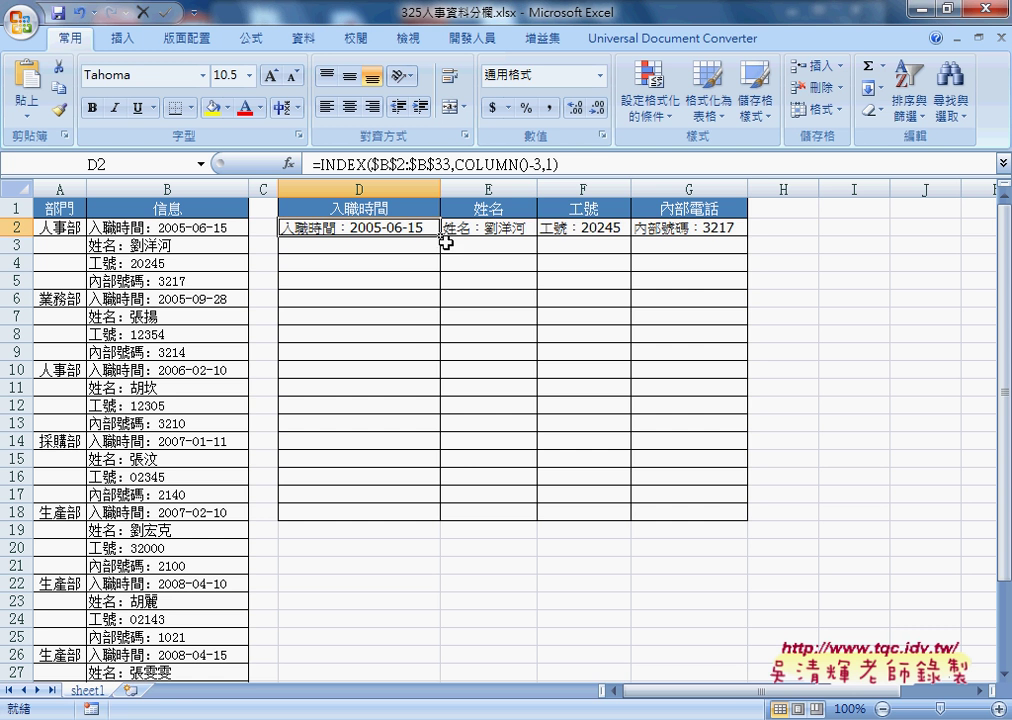
mouse_move(441, 237)
left_mouse_down()
mouse_move(745, 230)
mouse_move(764, 516)
left_mouse_up()
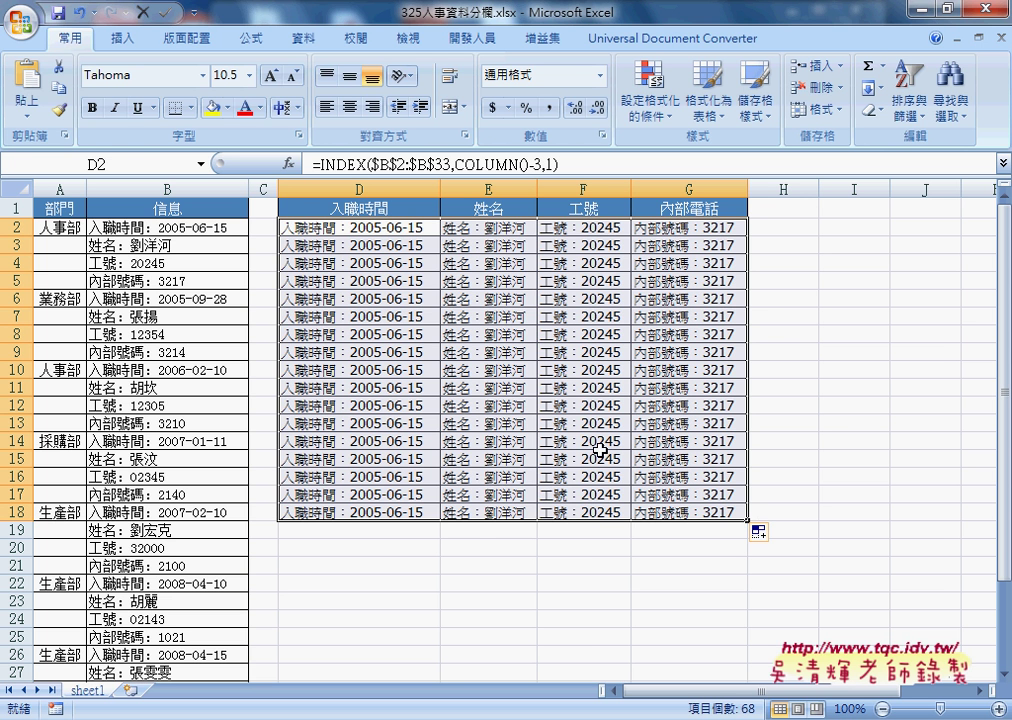
left_click(397, 229)
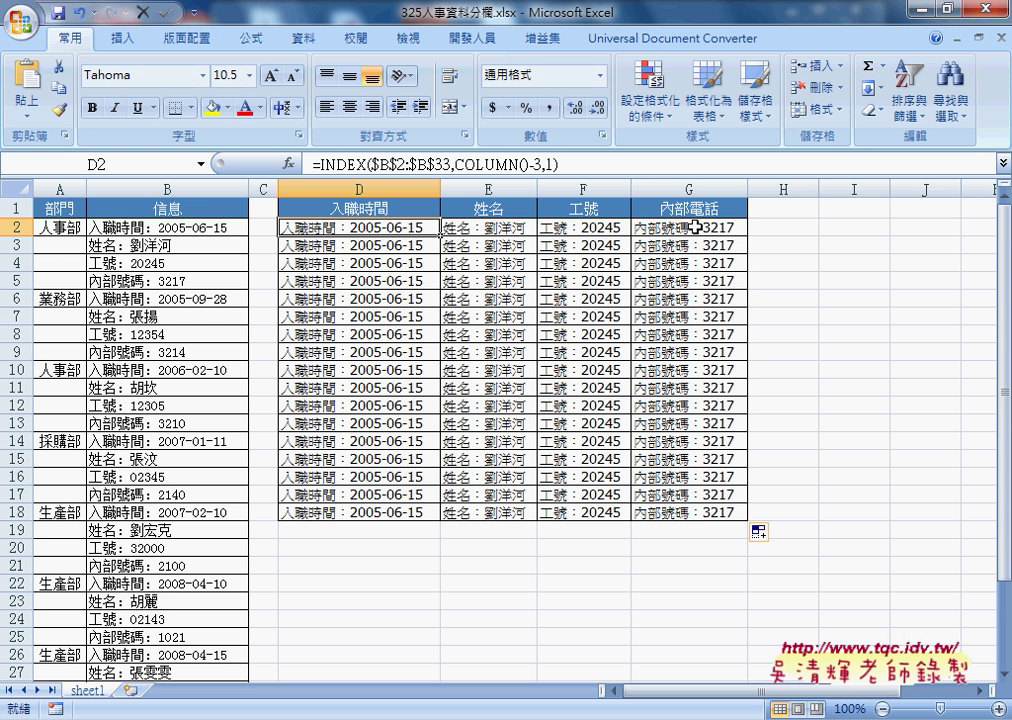
left_click(408, 245)
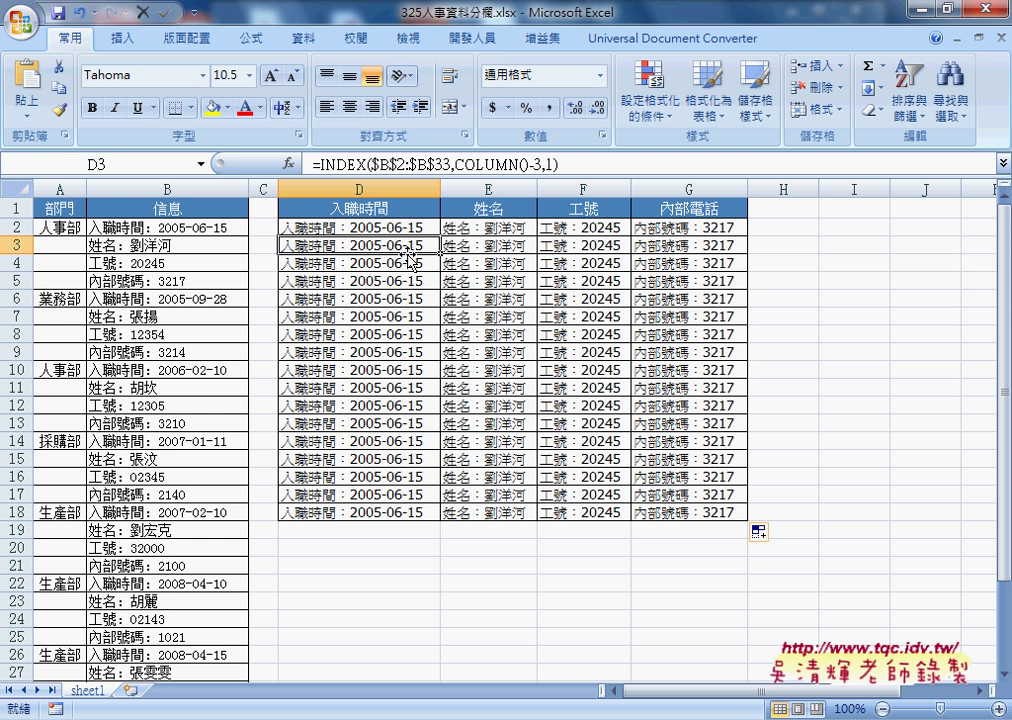
left_click(412, 228)
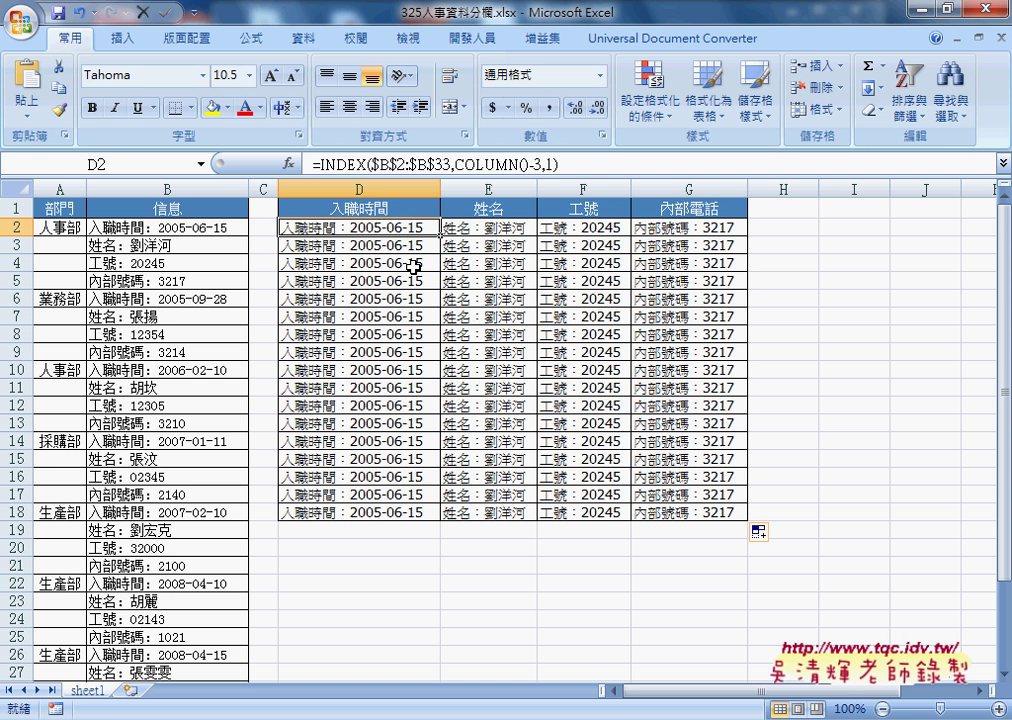
left_click(412, 263)
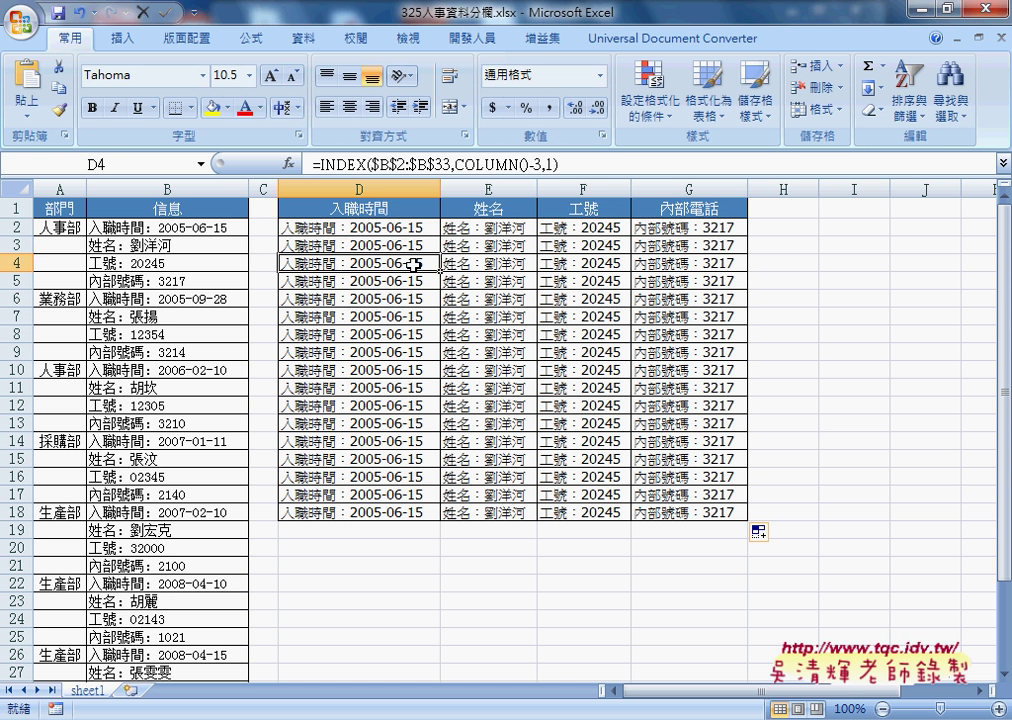
left_click(413, 281)
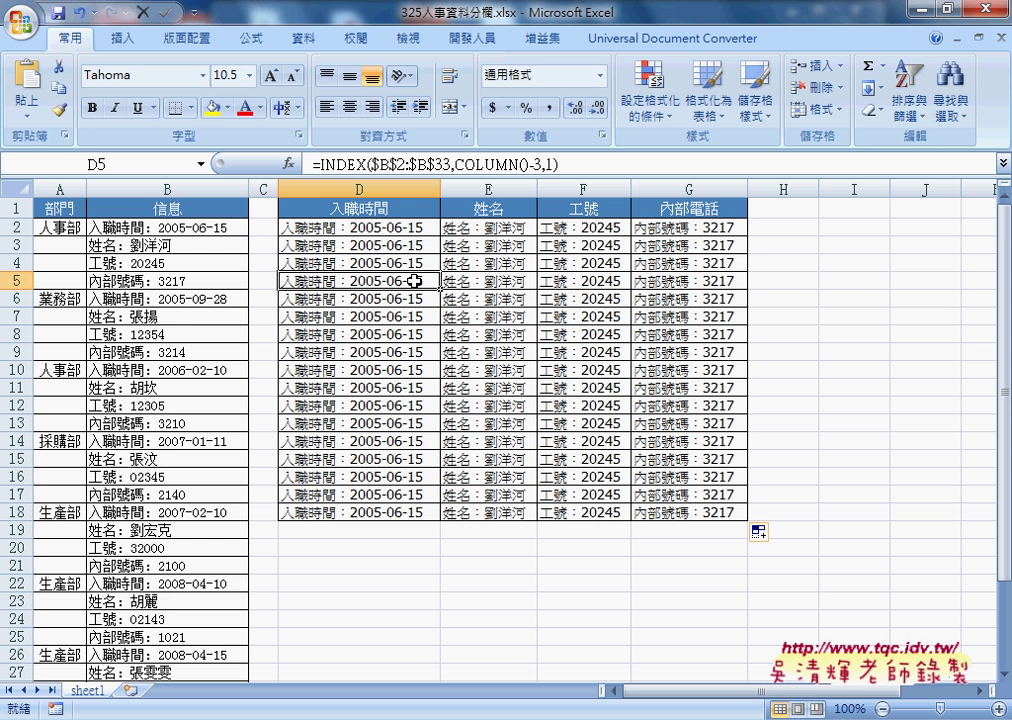
left_click(413, 226)
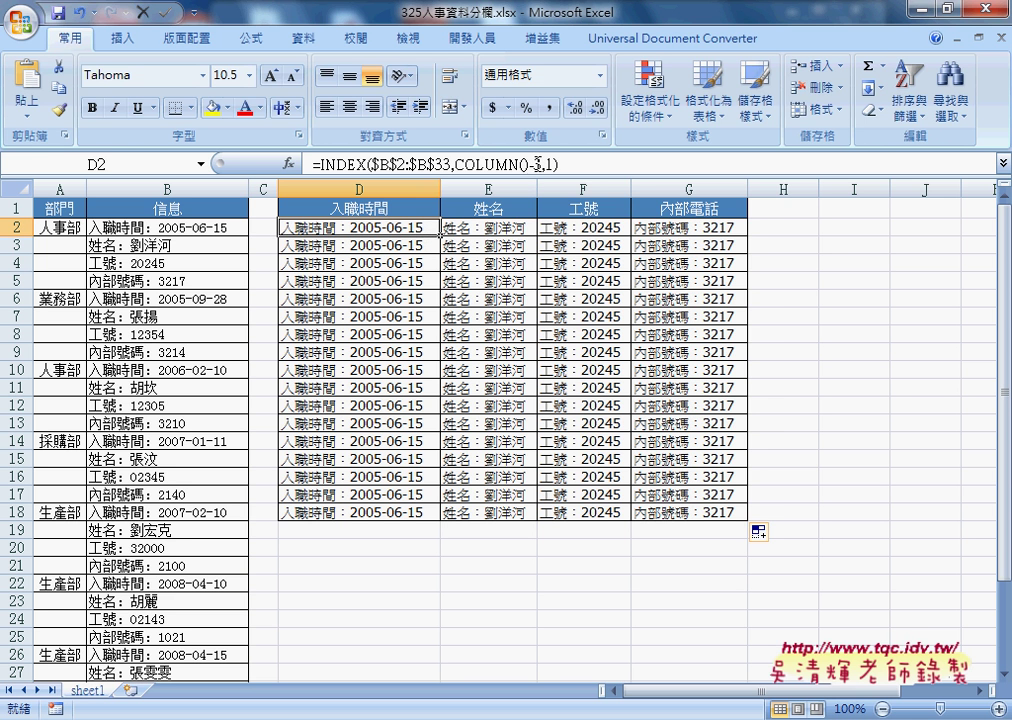
- Insert +(ROW()-2)*4 after COLUMN()-3 in D2's INDEX formula and confirm it
left_click(538, 163)
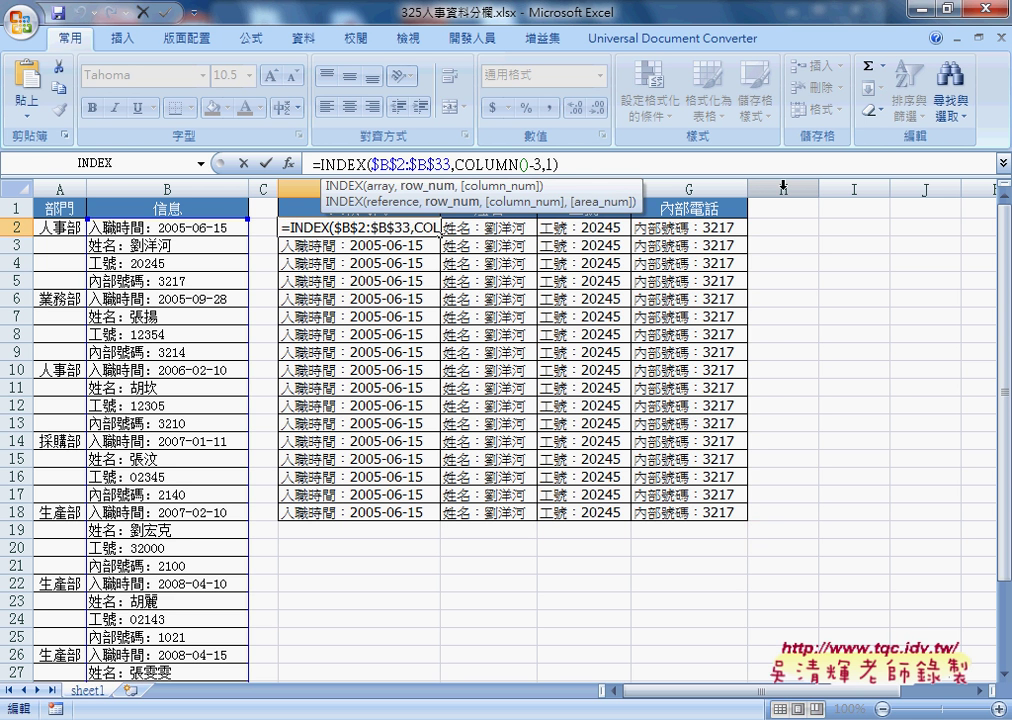
type("+")
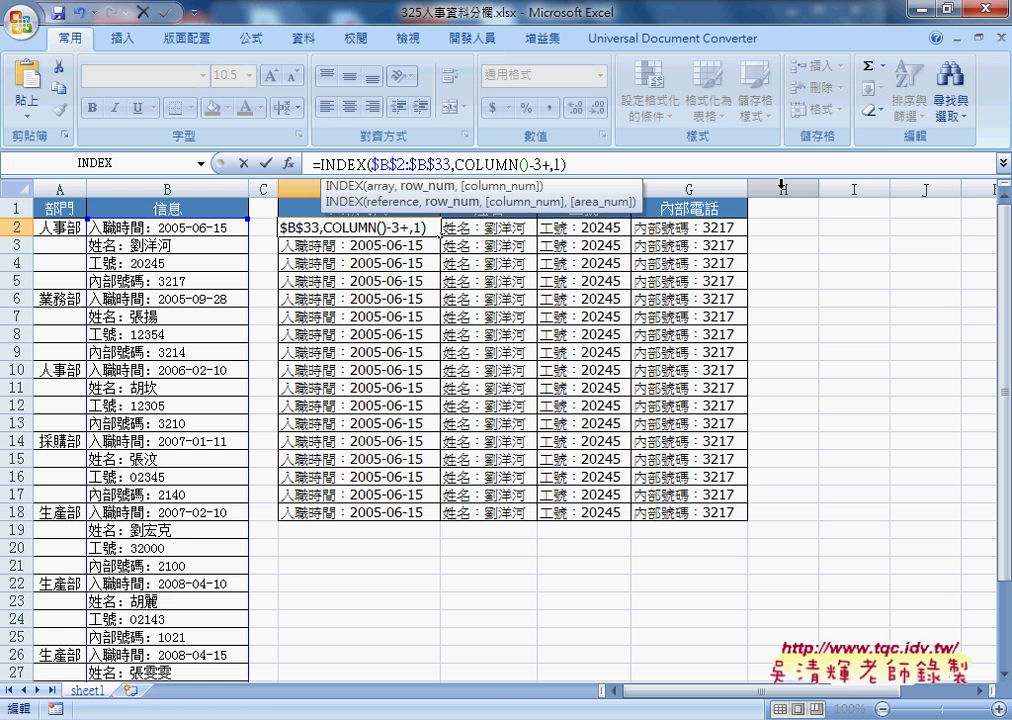
type("r")
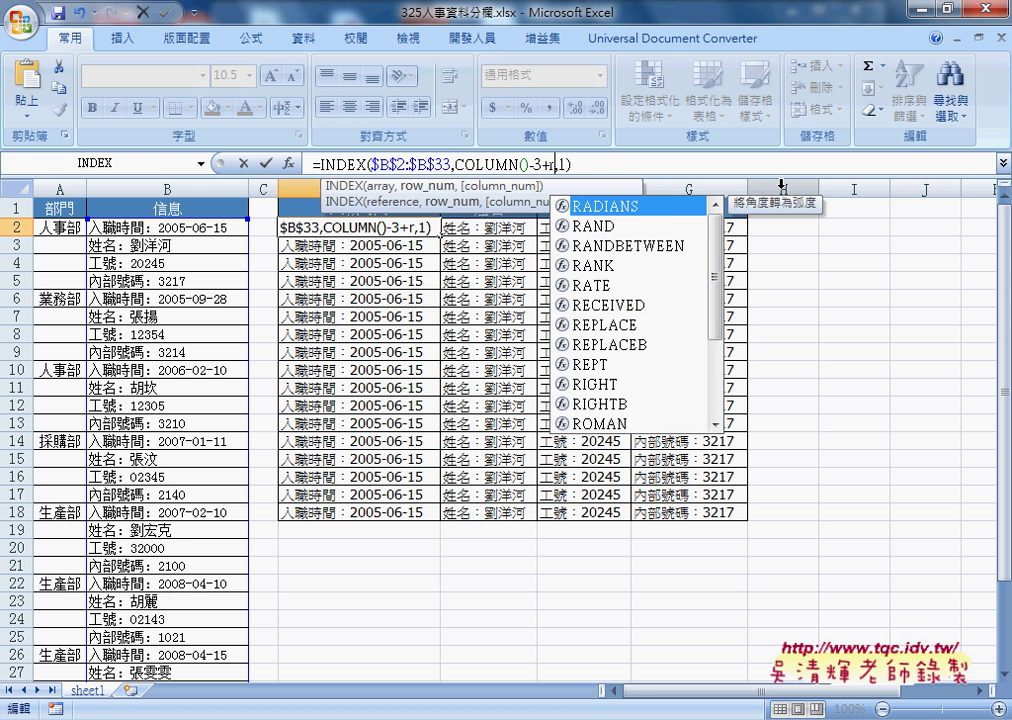
type("ow")
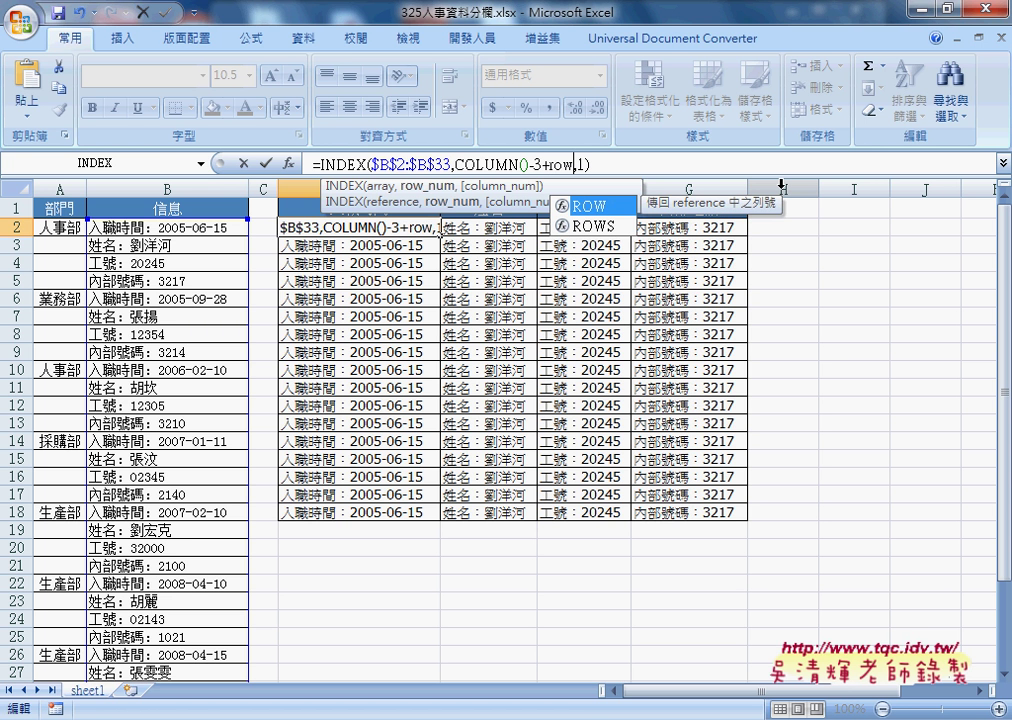
type("()")
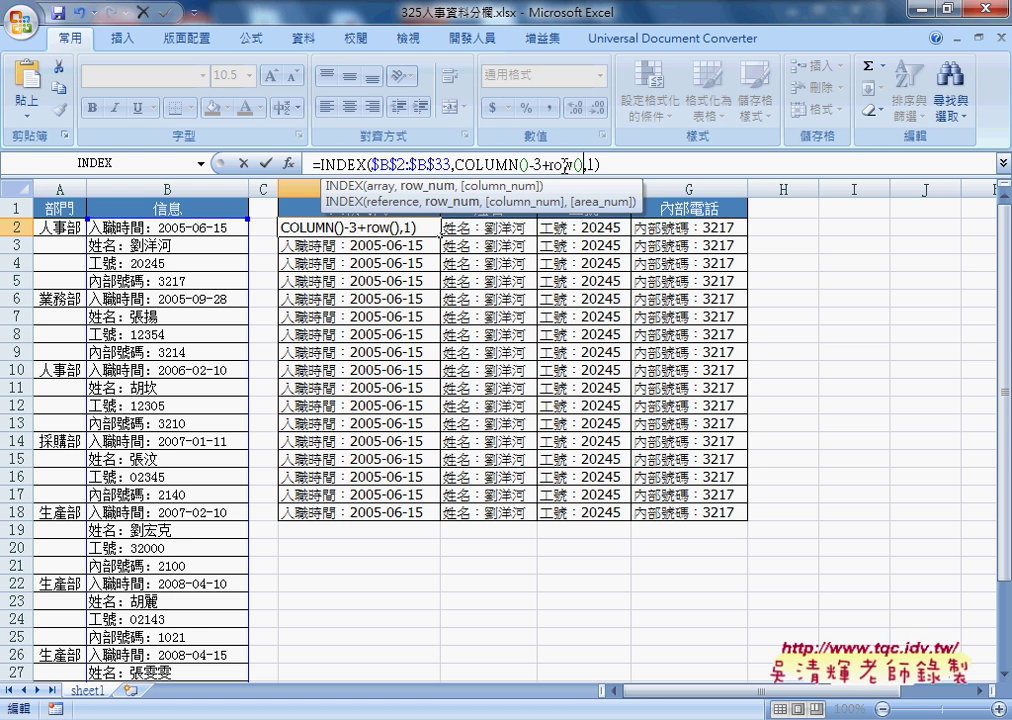
type("-")
type("2")
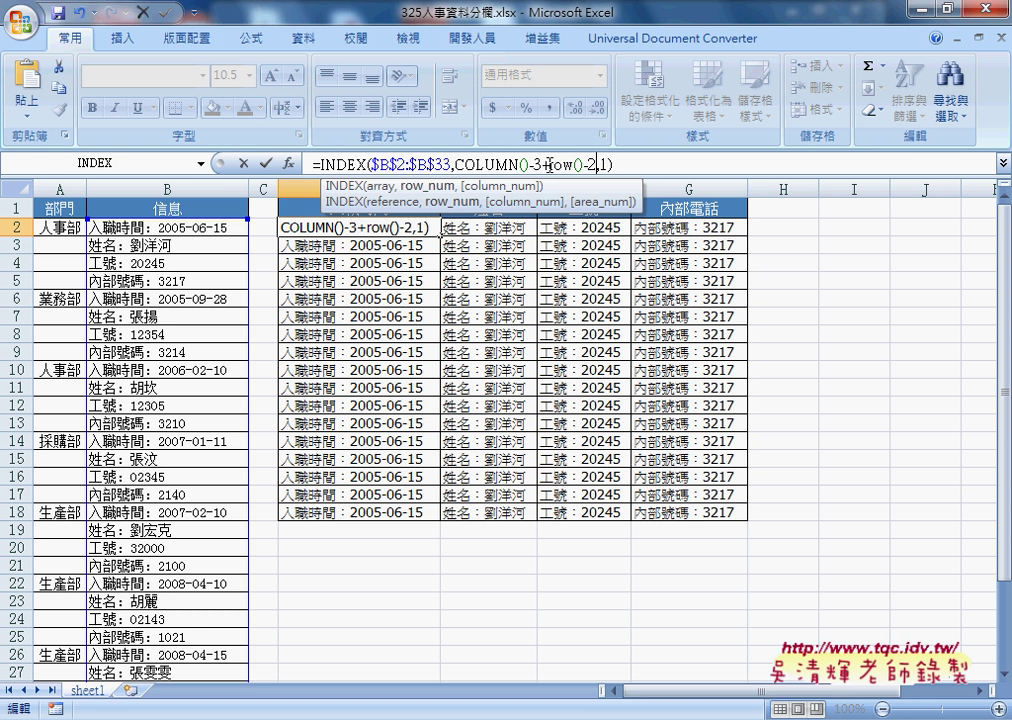
type("(")
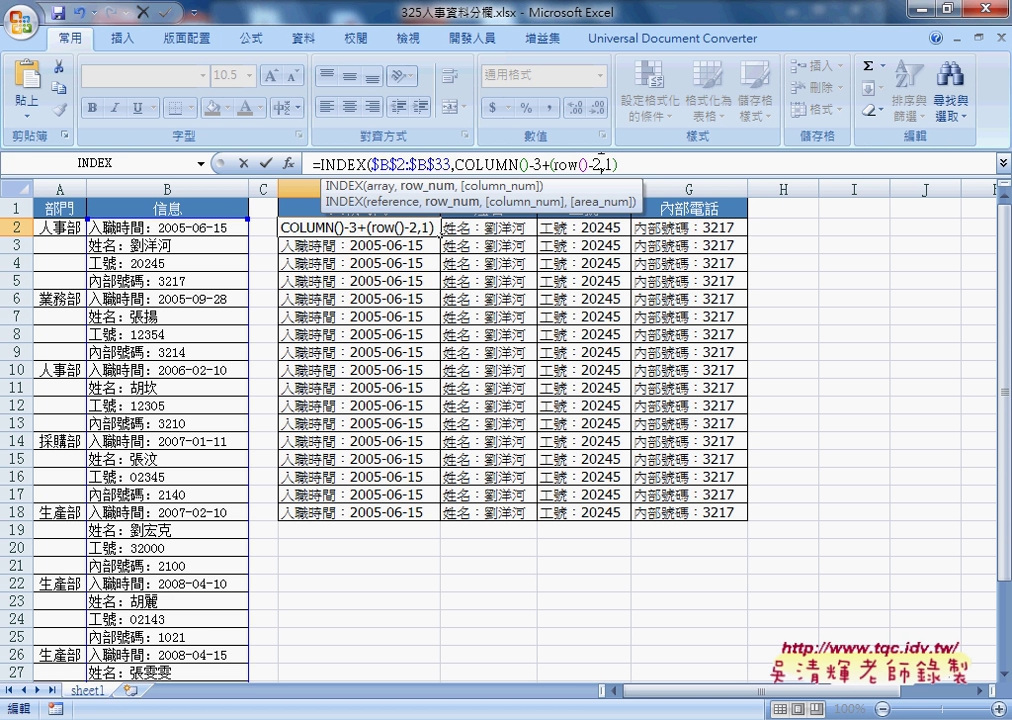
type(")")
type("*")
type("4")
left_click_drag(555, 163, 602, 162)
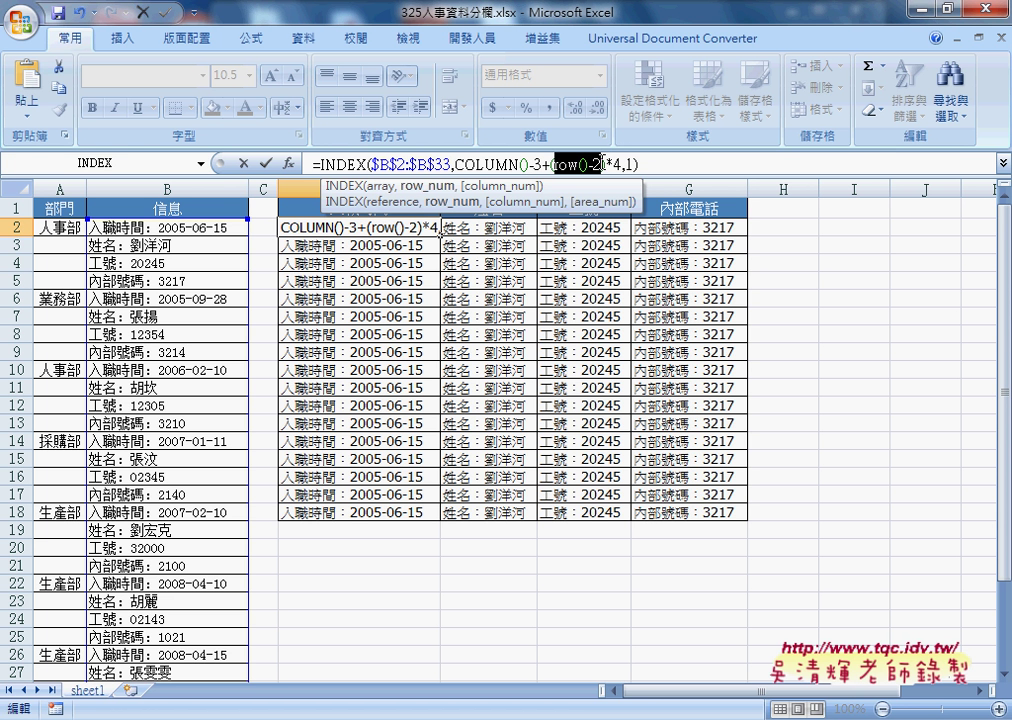
left_click(265, 163)
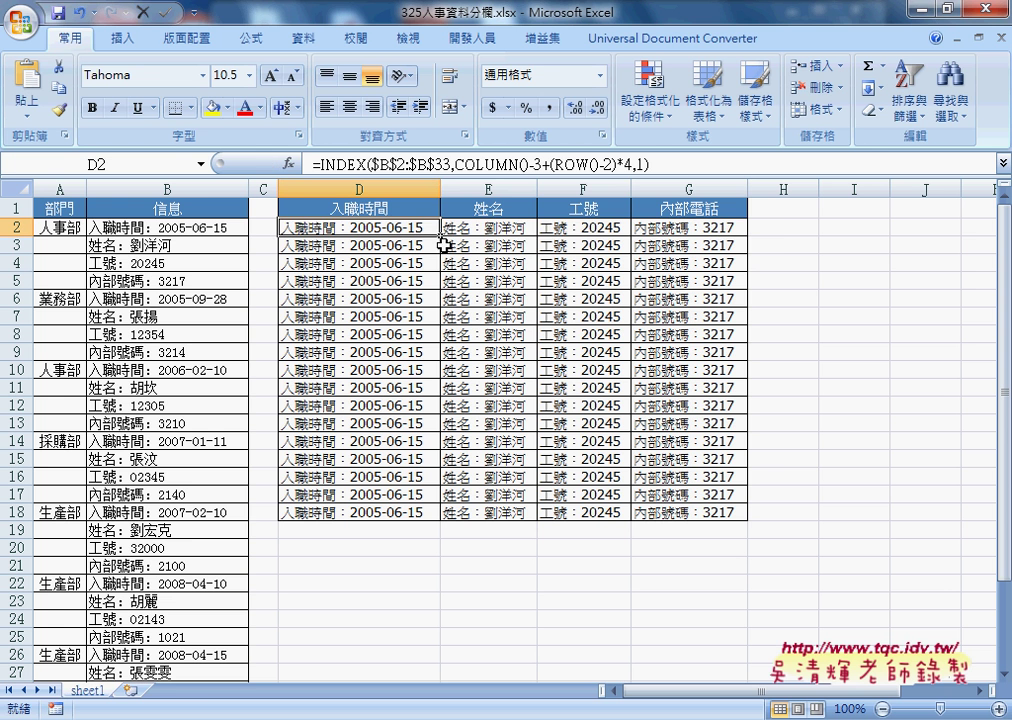
- Fill the D2 formula through G18, then delete the #REF! rows D10:G18
mouse_move(443, 242)
left_mouse_down()
mouse_move(745, 238)
mouse_move(744, 524)
left_mouse_up()
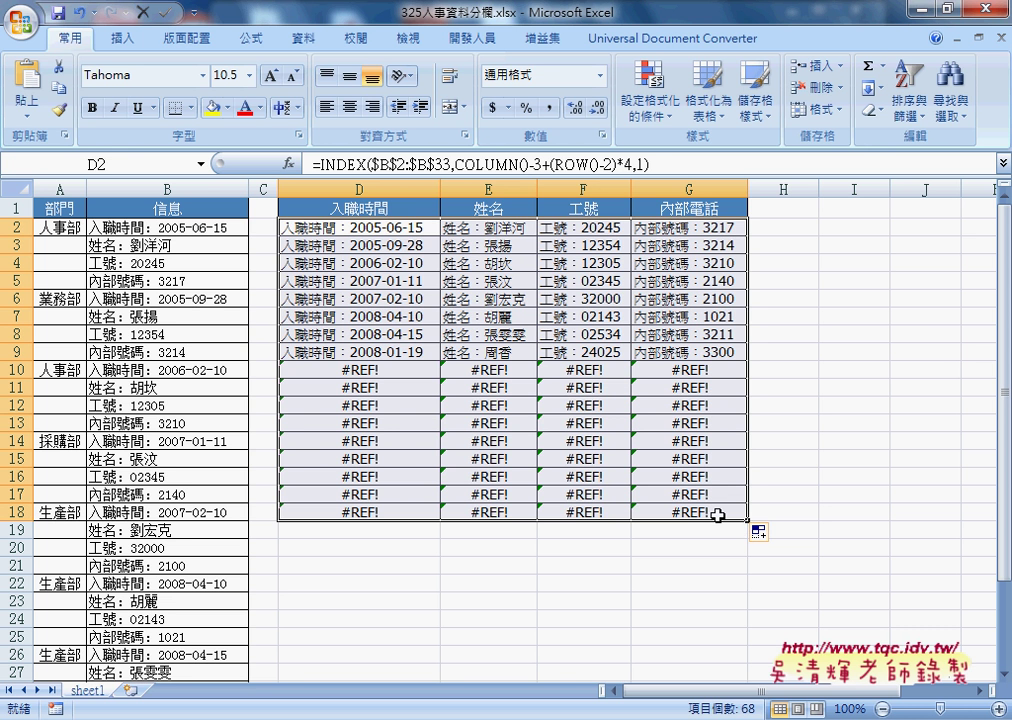
left_click_drag(340, 370, 692, 506)
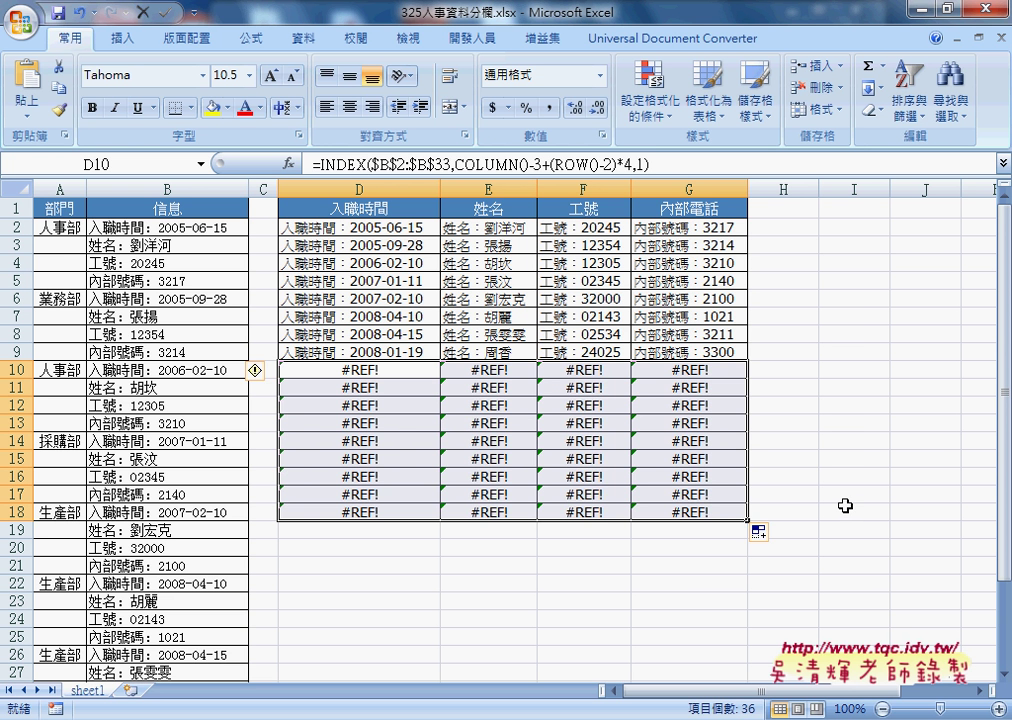
key("Delete")
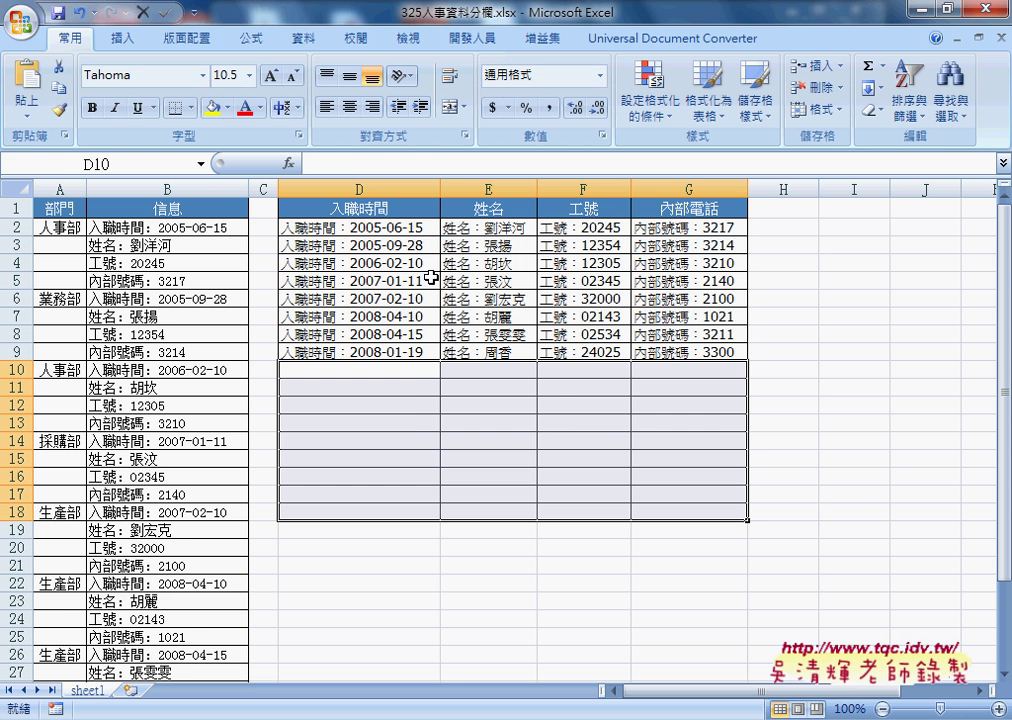
- Clear all remaining results in D2:G18
left_click(360, 227)
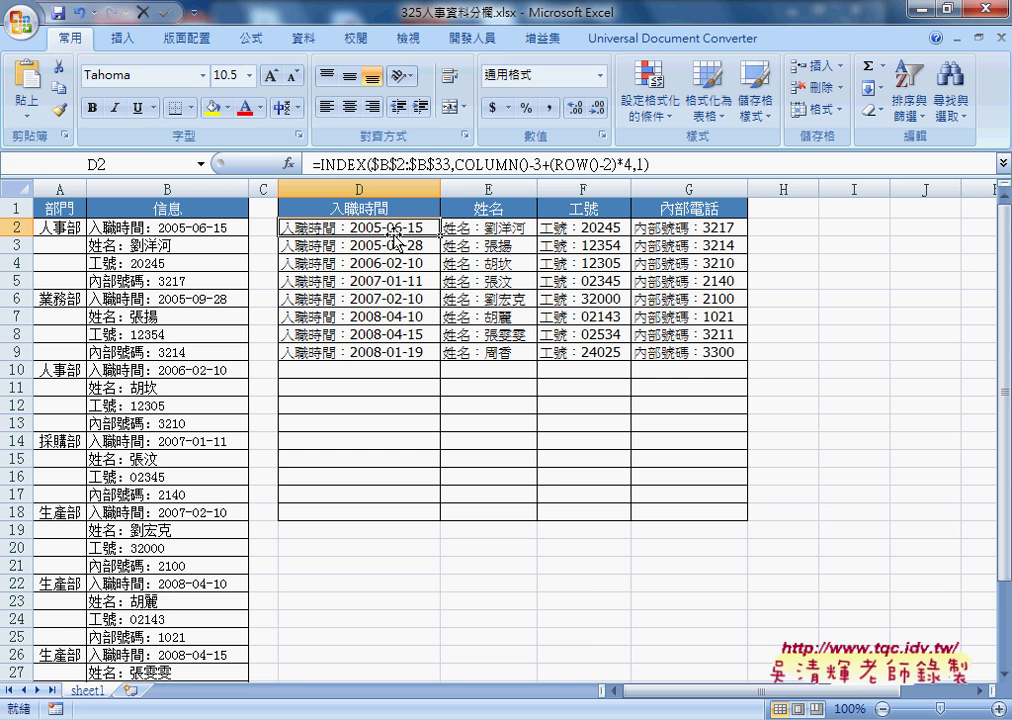
mouse_move(398, 228)
left_mouse_down()
mouse_move(680, 432)
mouse_move(680, 516)
left_mouse_up()
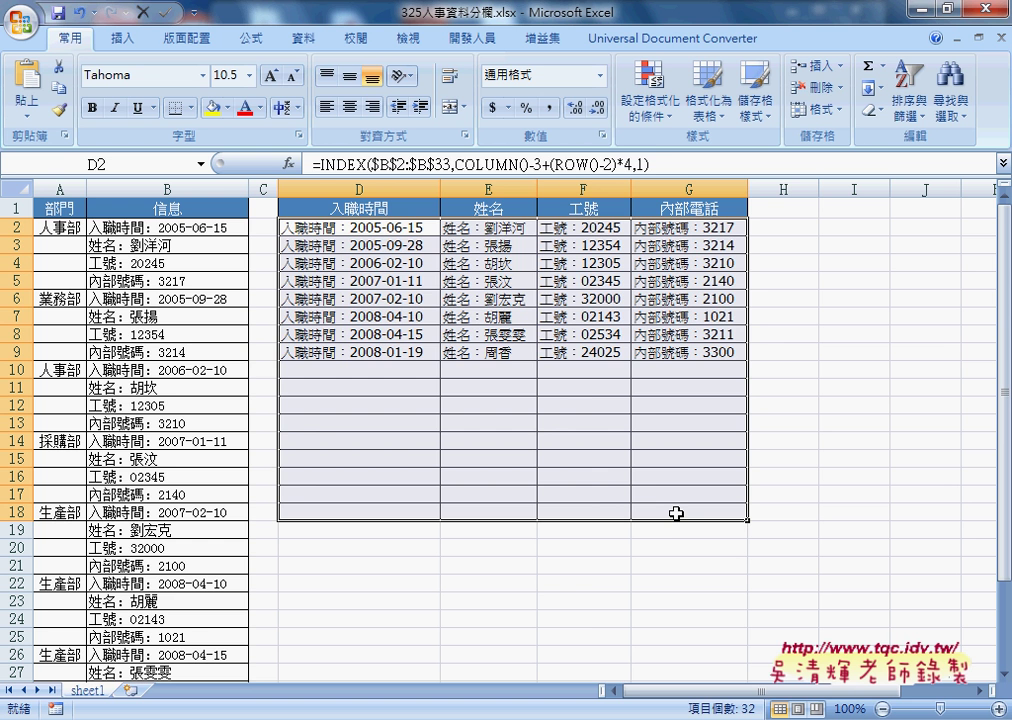
key("Delete")
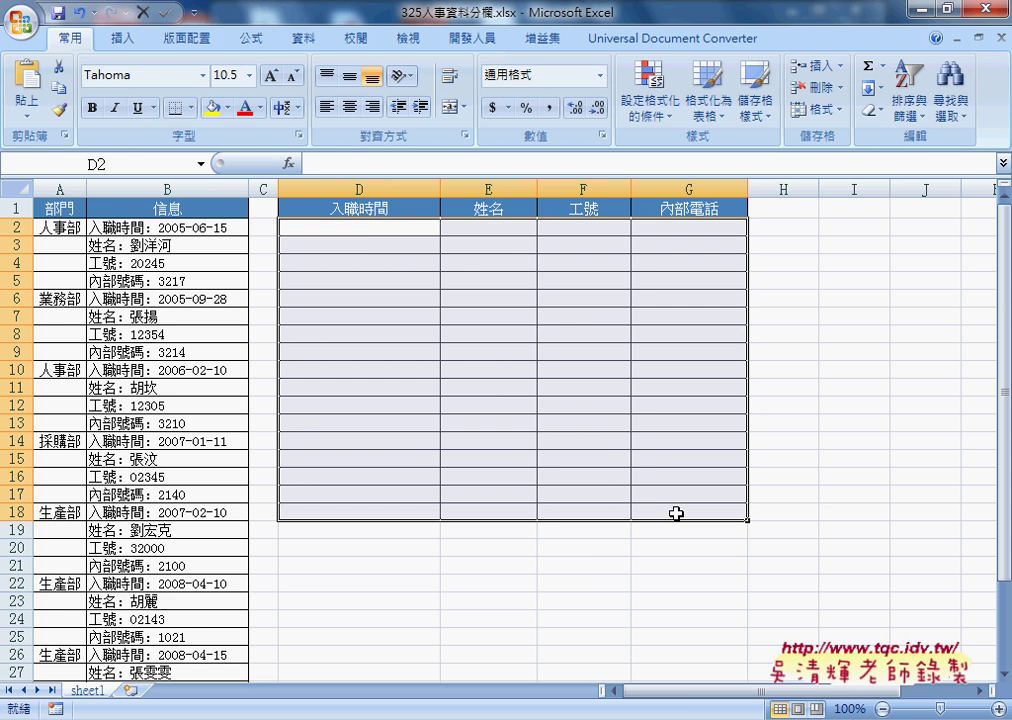
- Enter =COLUMN() with no arguments in D2 and copy it across to G2
left_click(376, 227)
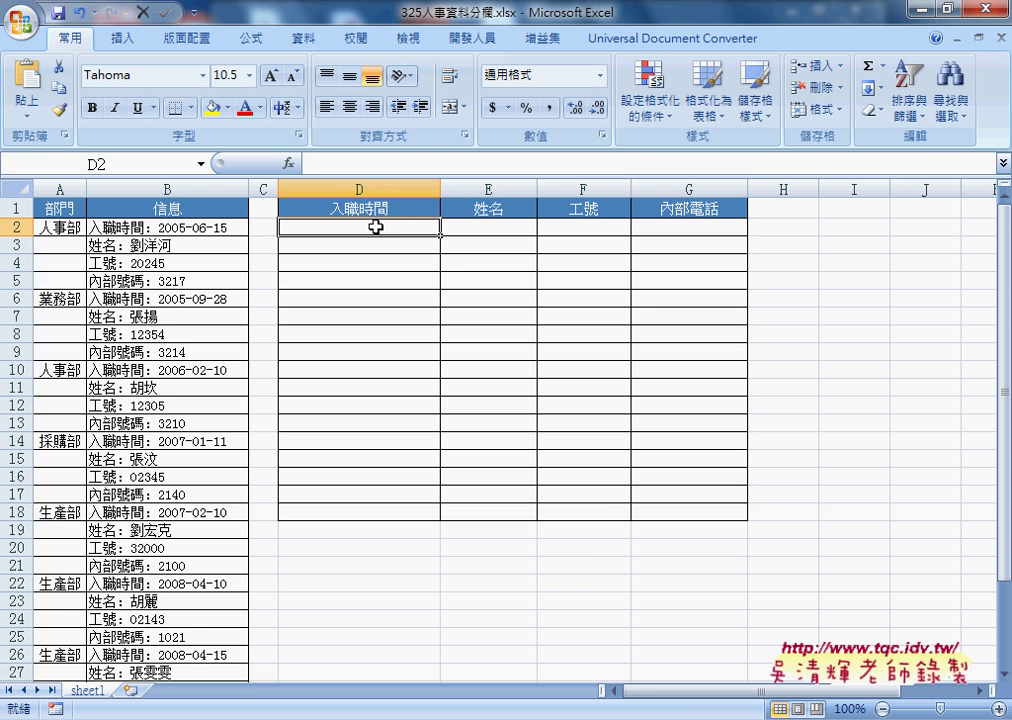
left_click(288, 163)
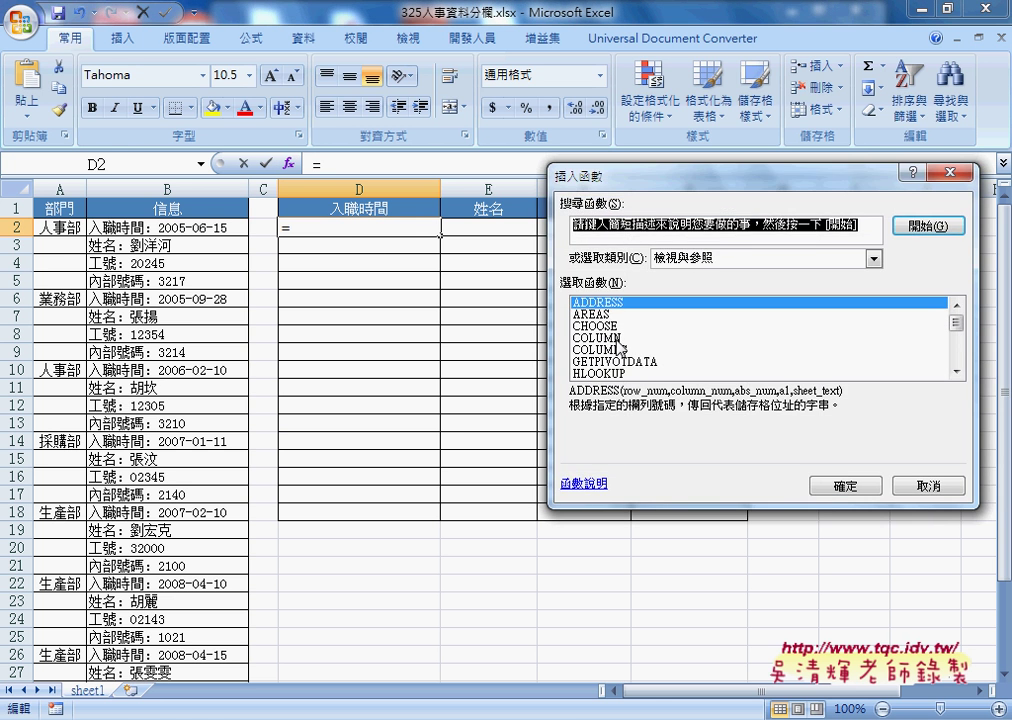
double_click(619, 340)
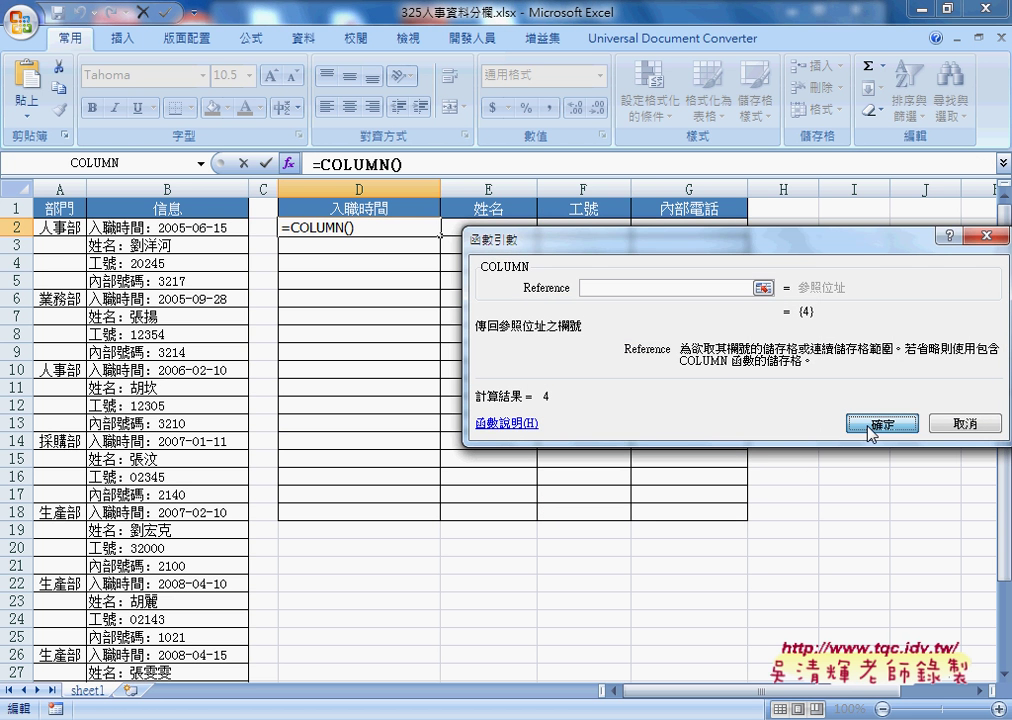
left_click(870, 425)
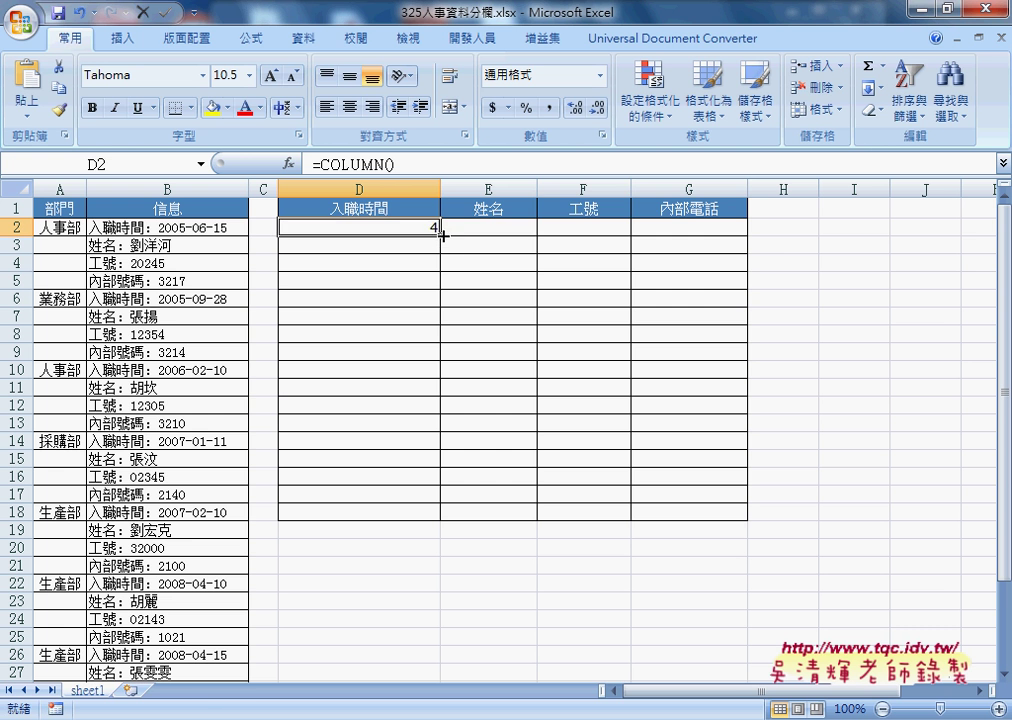
left_click_drag(442, 236, 738, 243)
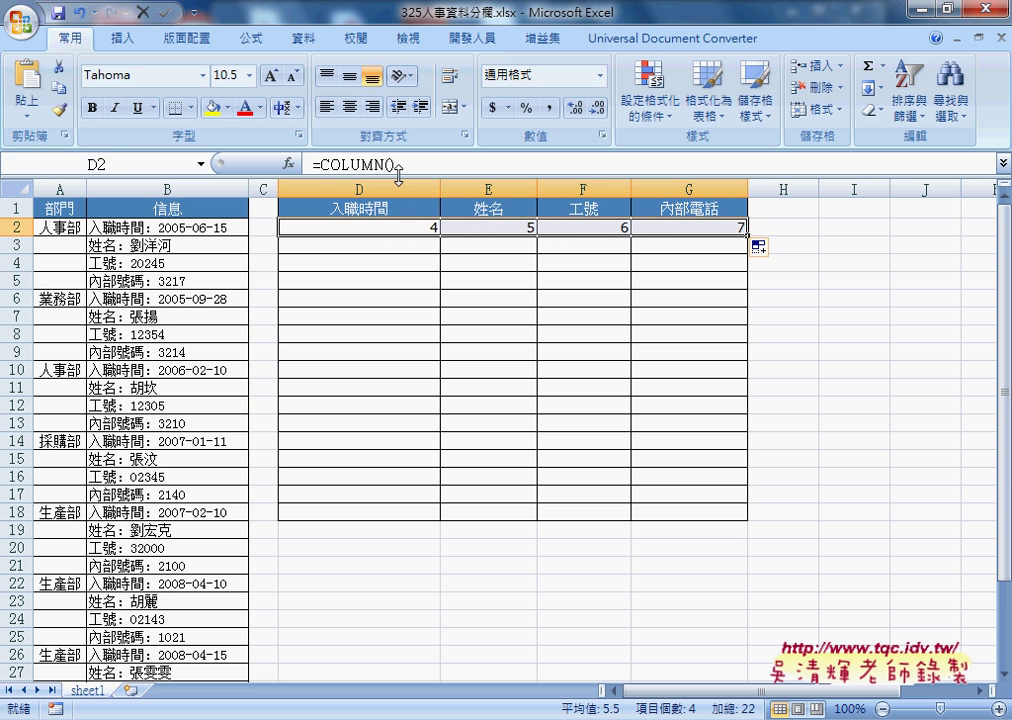
- Change D2 to =COLUMN()-3 and fill it across to G and down to row 19
left_click(515, 172)
type("-")
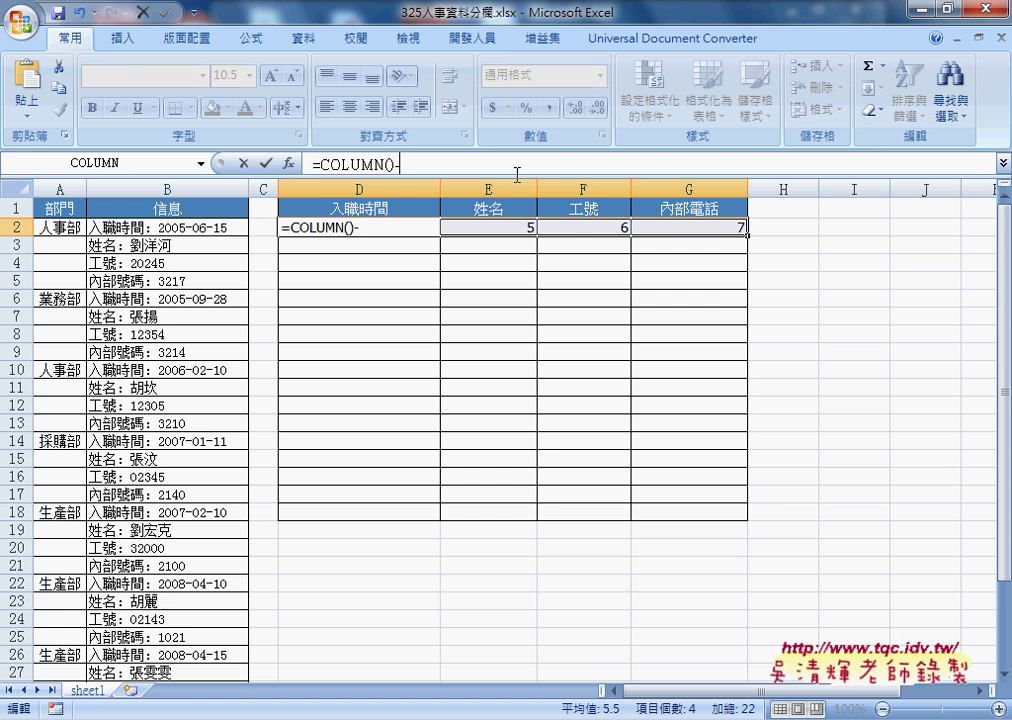
type("3")
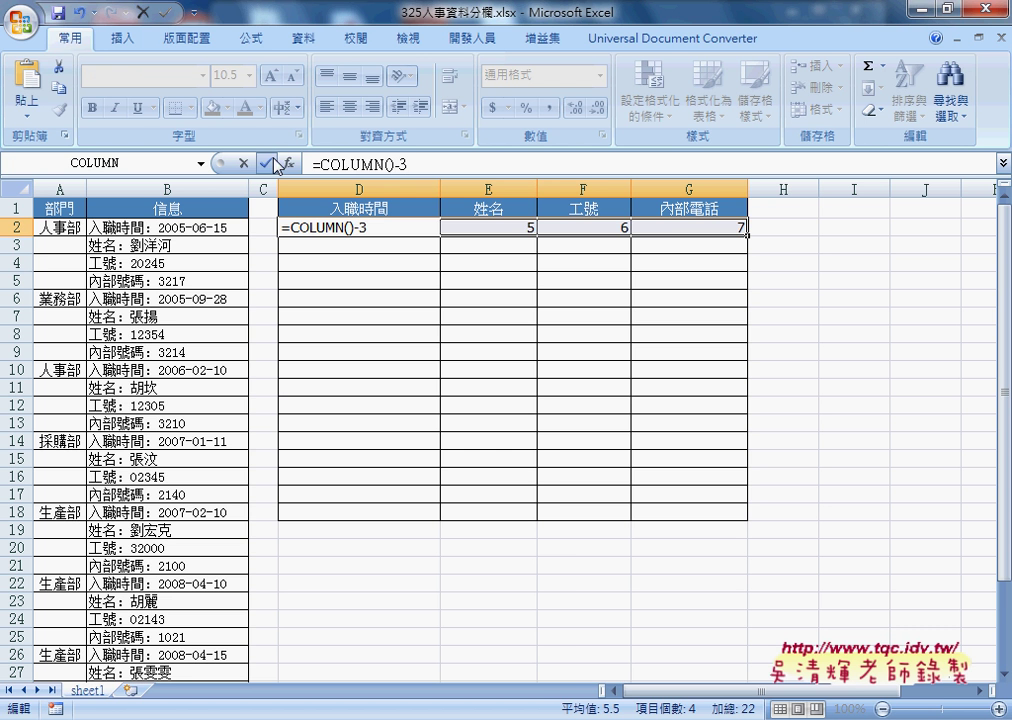
left_click(274, 163)
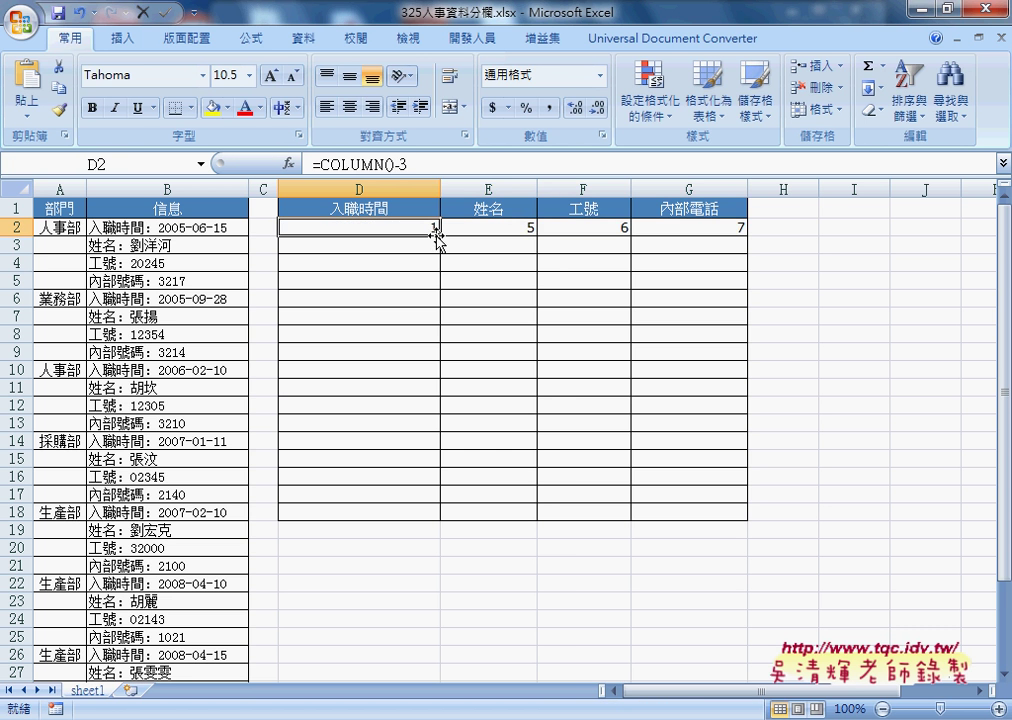
left_click_drag(437, 233, 745, 233)
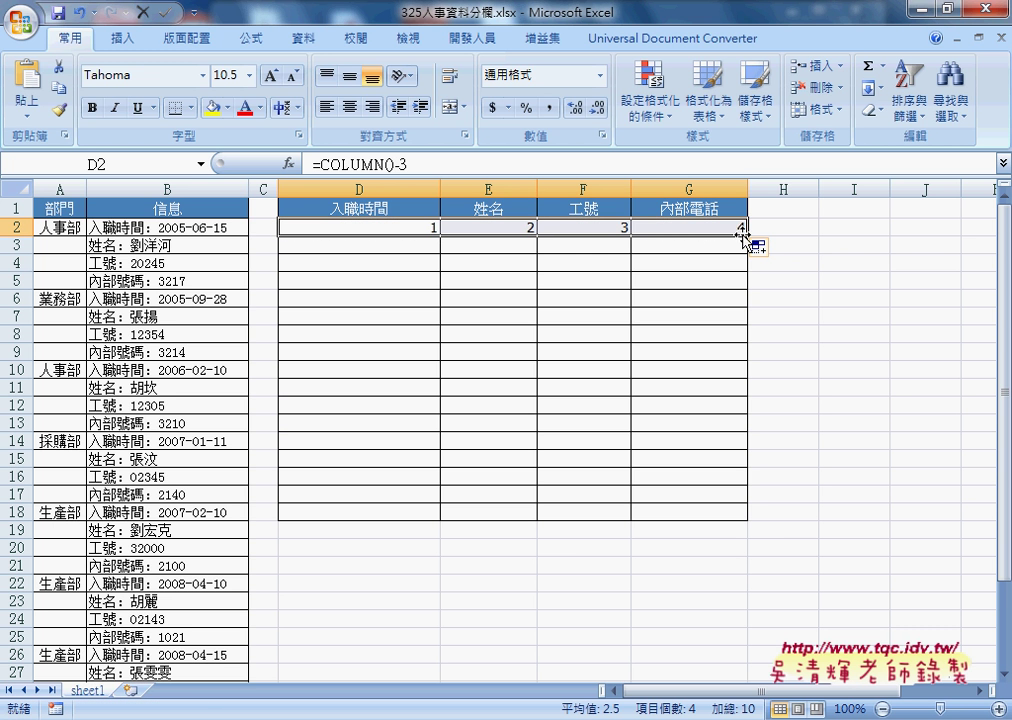
left_click_drag(743, 233, 746, 520)
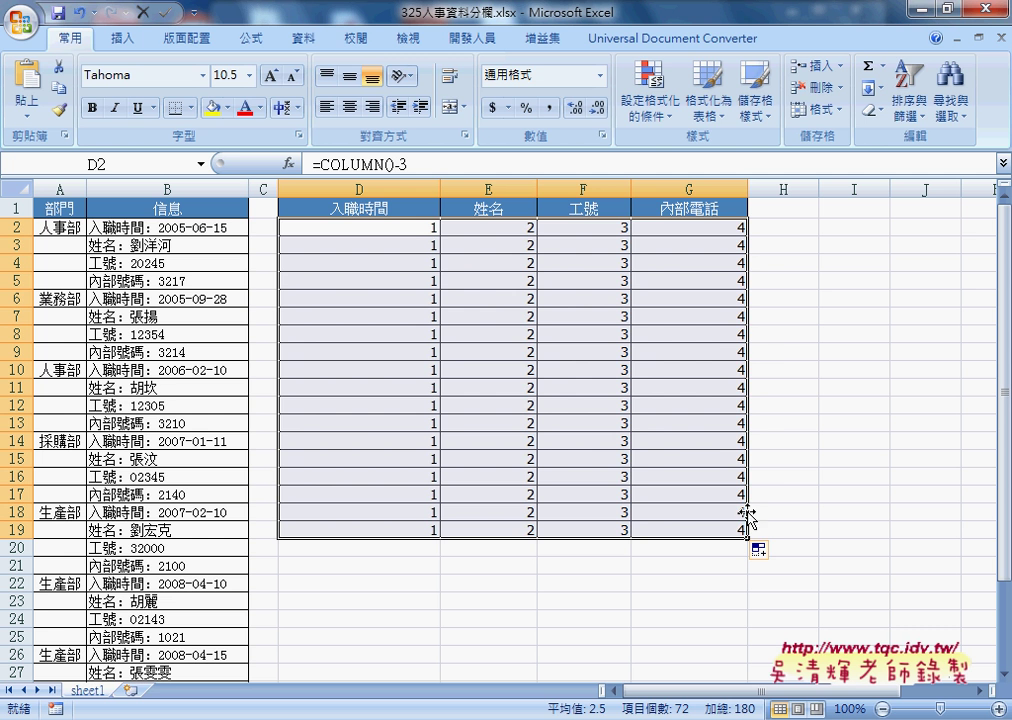
left_click(403, 224)
left_click(430, 163)
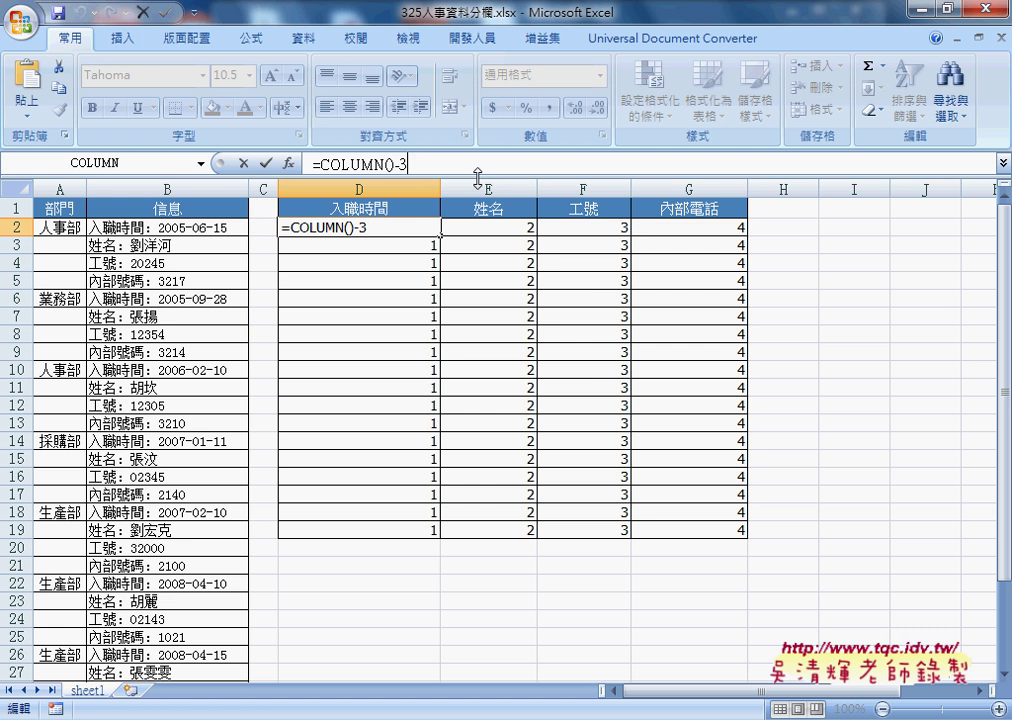
- Change D2 to =COLUMN()-3+(ROW()-2)*4 and fill it through G19, numbering 1 to 72
type("+r")
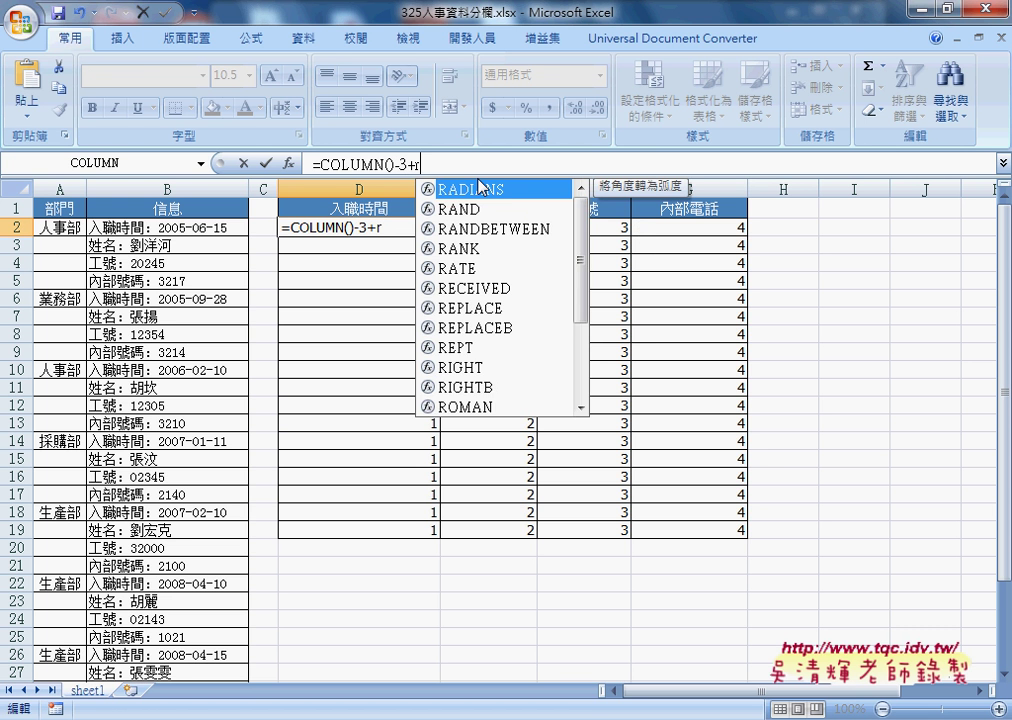
type("ow")
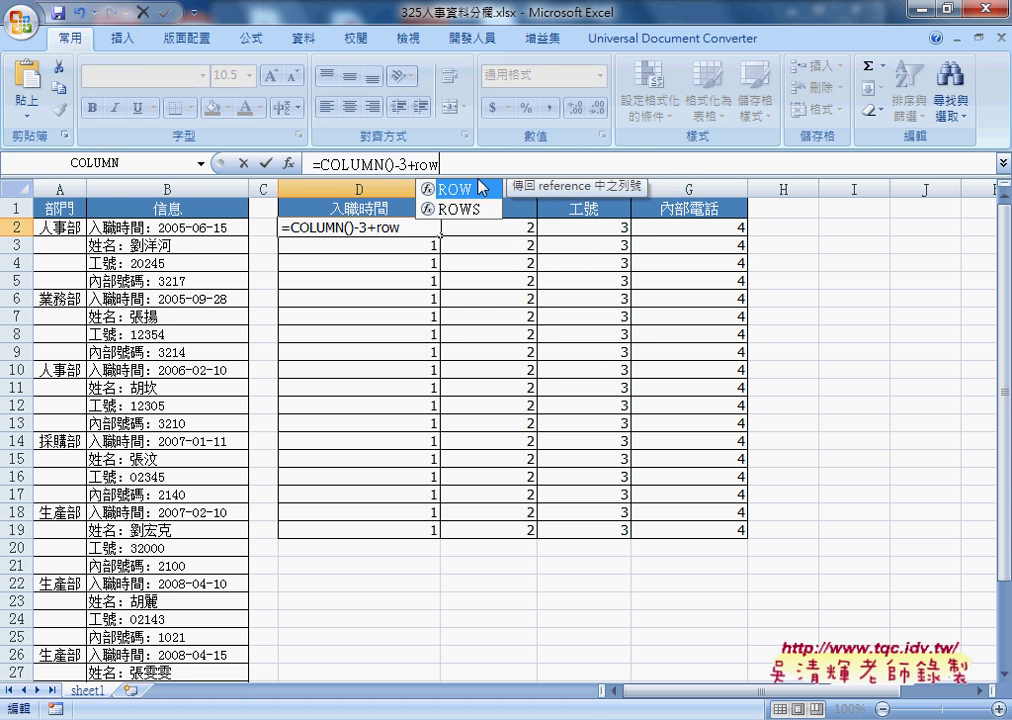
type("()")
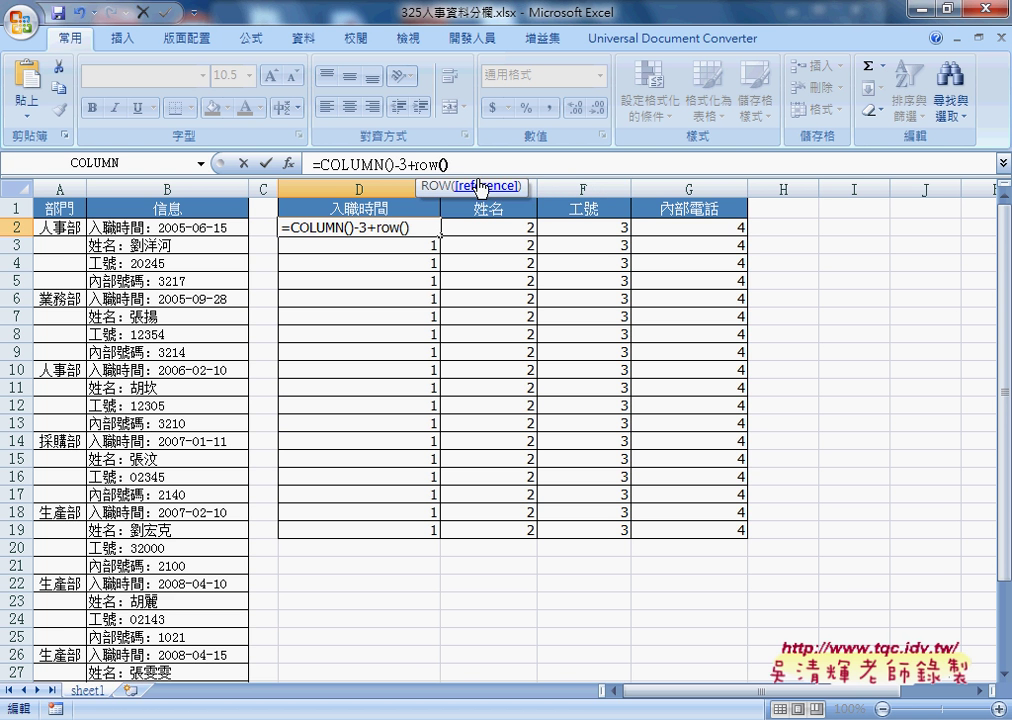
type("-2")
key("Left")
key("Left")
key("Left")
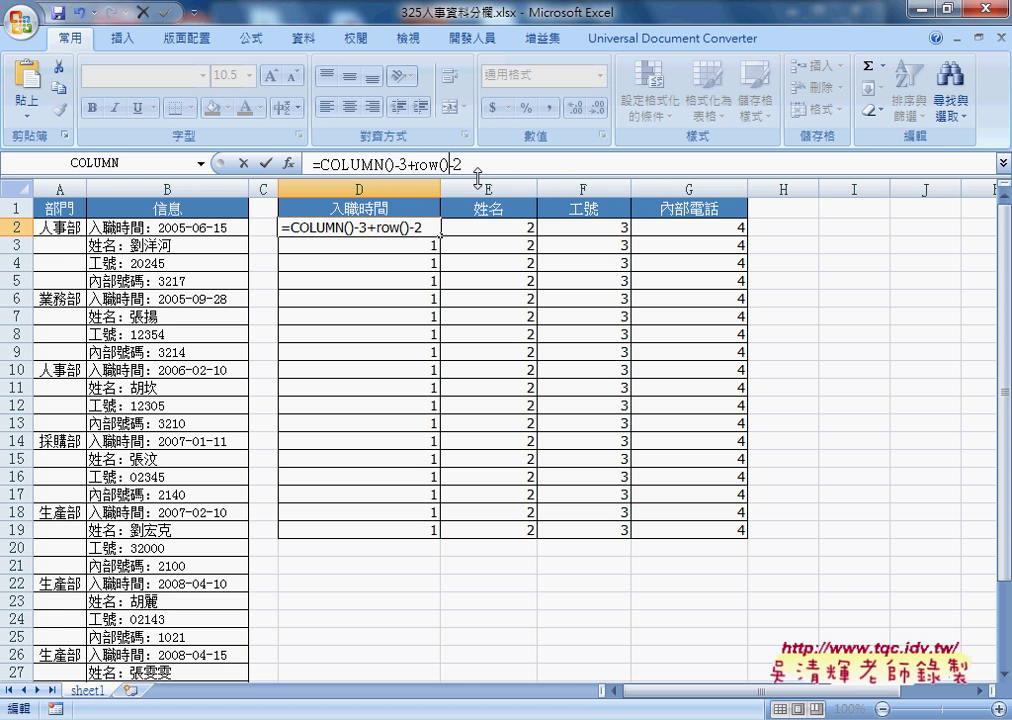
key("Left")
key("Left")
key("Left")
key("Left")
type("(")
key("End")
type(")")
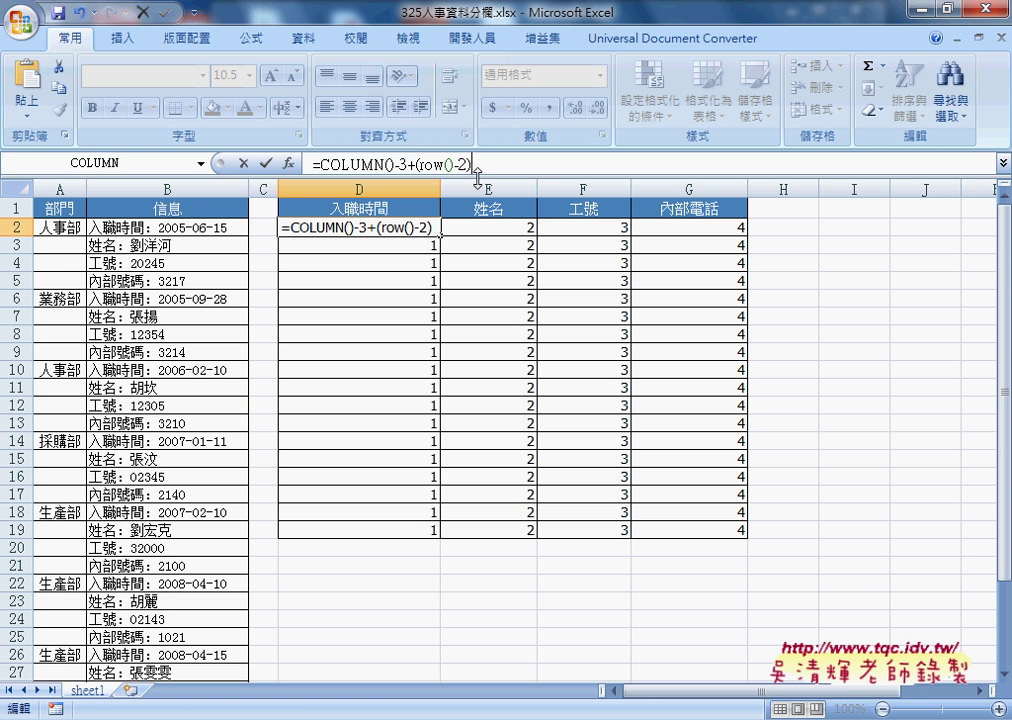
type("*")
type("4")
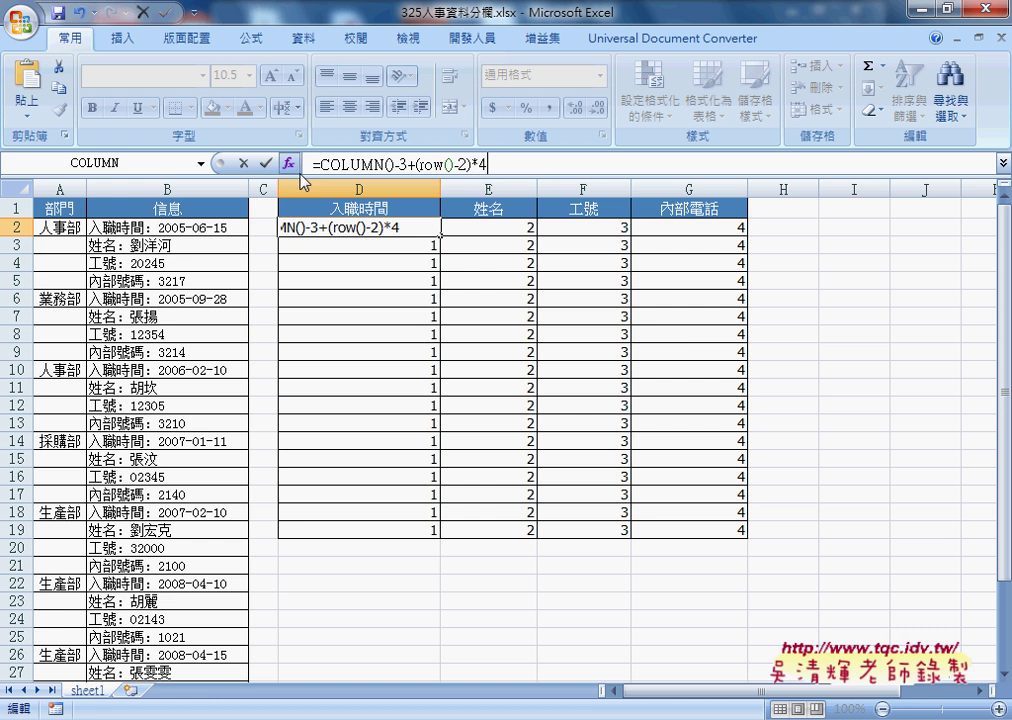
left_click(266, 163)
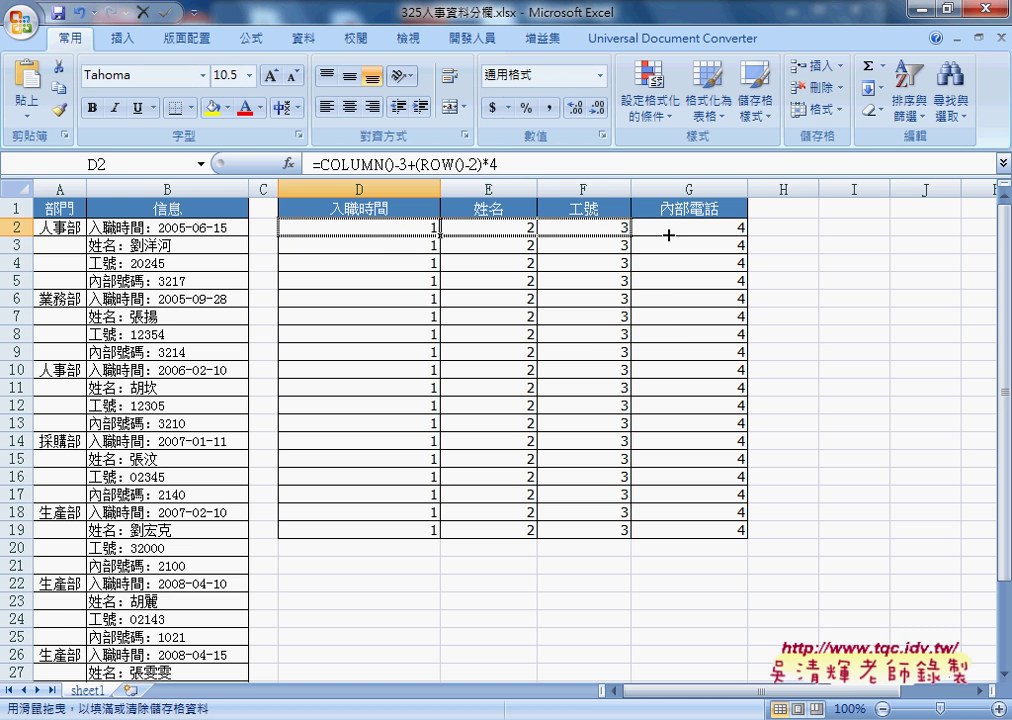
mouse_move(440, 236)
left_mouse_down()
mouse_move(745, 236)
mouse_move(762, 476)
mouse_move(752, 530)
left_mouse_up()
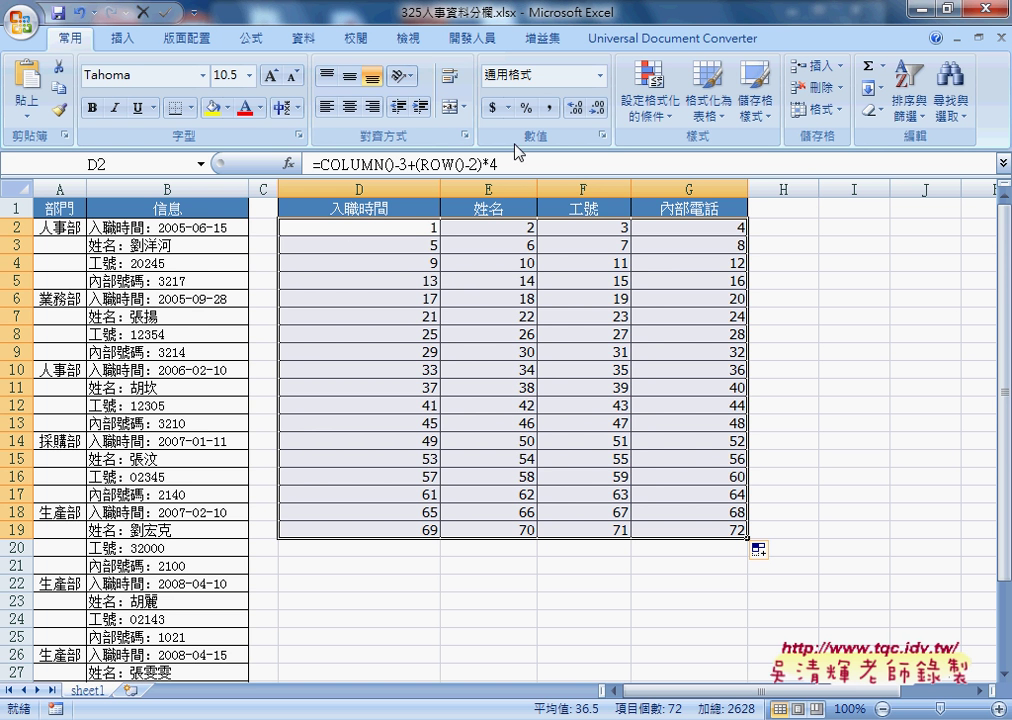
left_click_drag(497, 164, 321, 164)
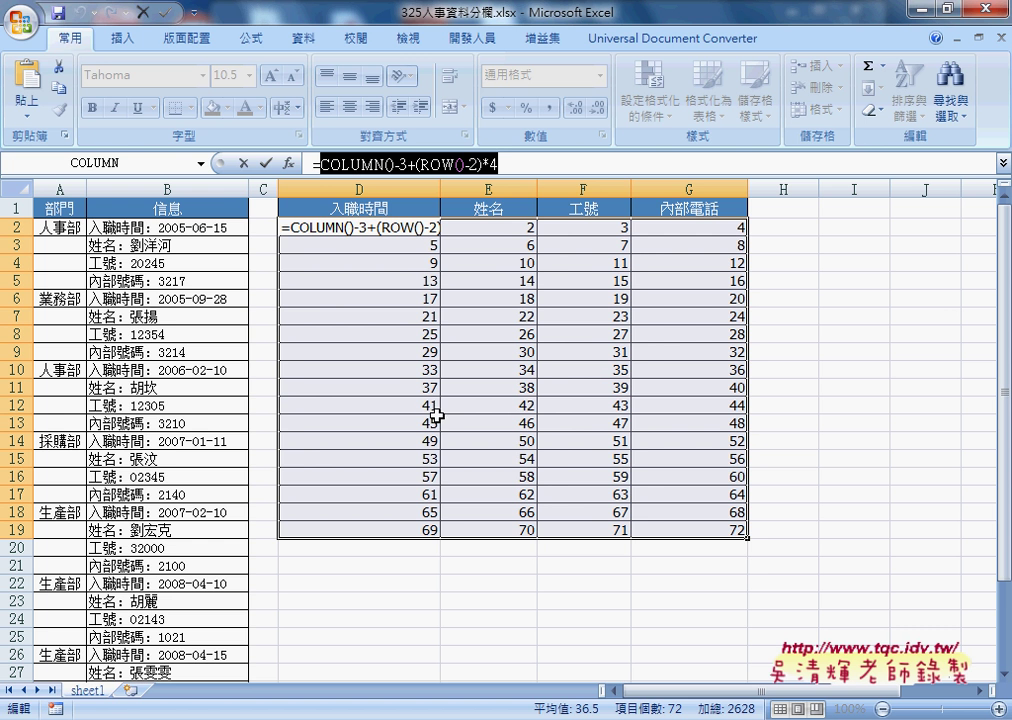
left_click(244, 163)
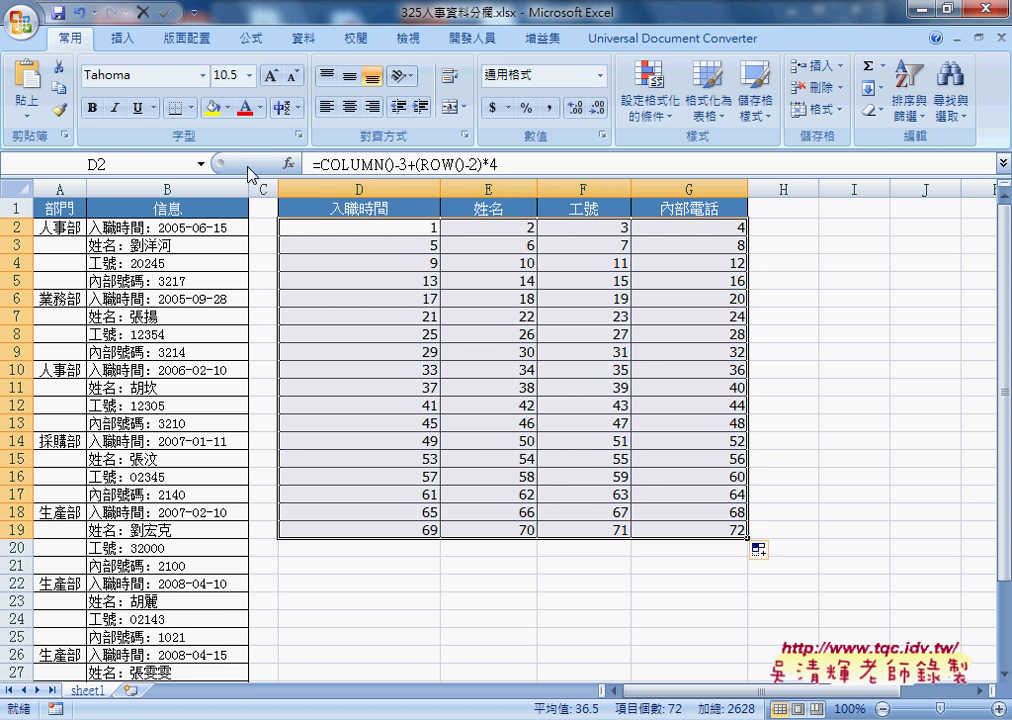
left_click(384, 226)
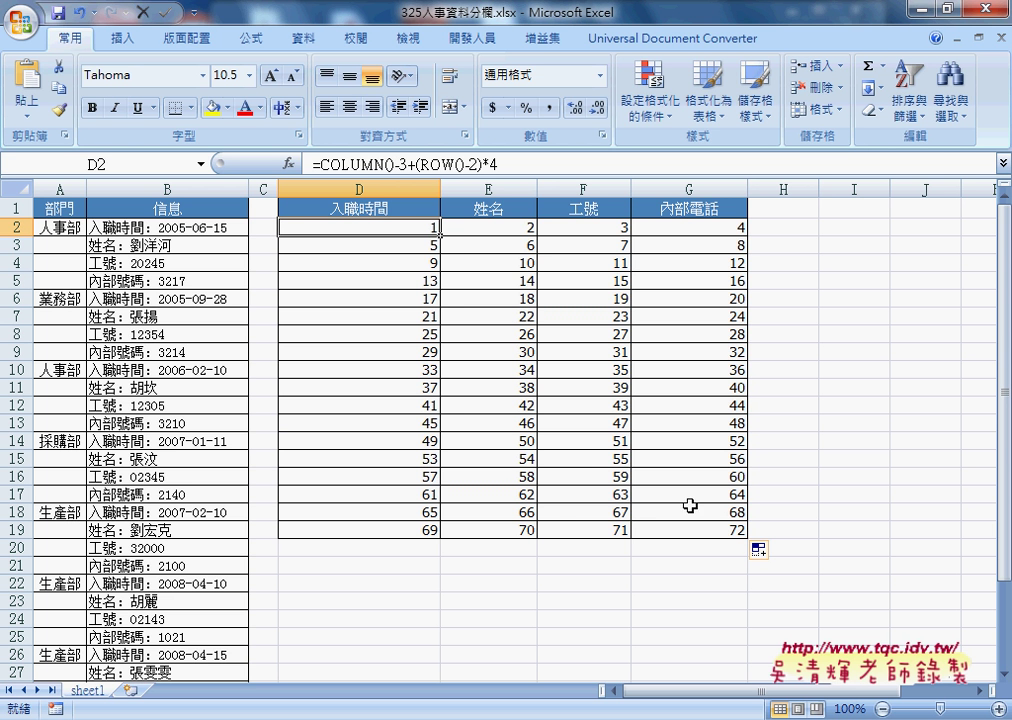
left_click(324, 164)
left_click_drag(322, 164, 469, 165)
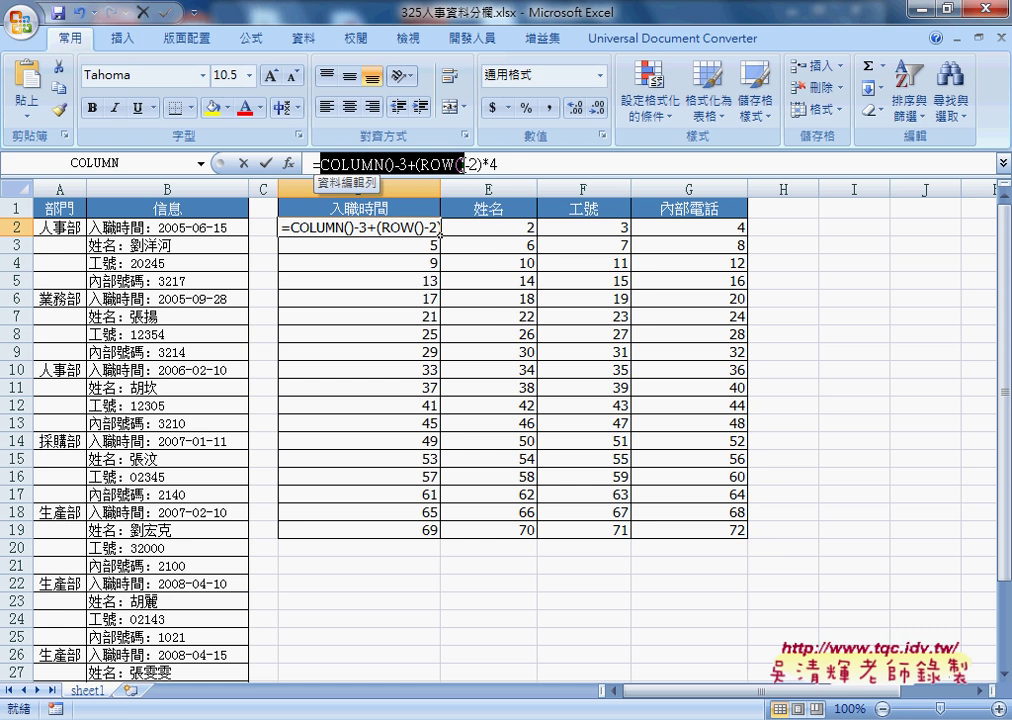
right_click(469, 165)
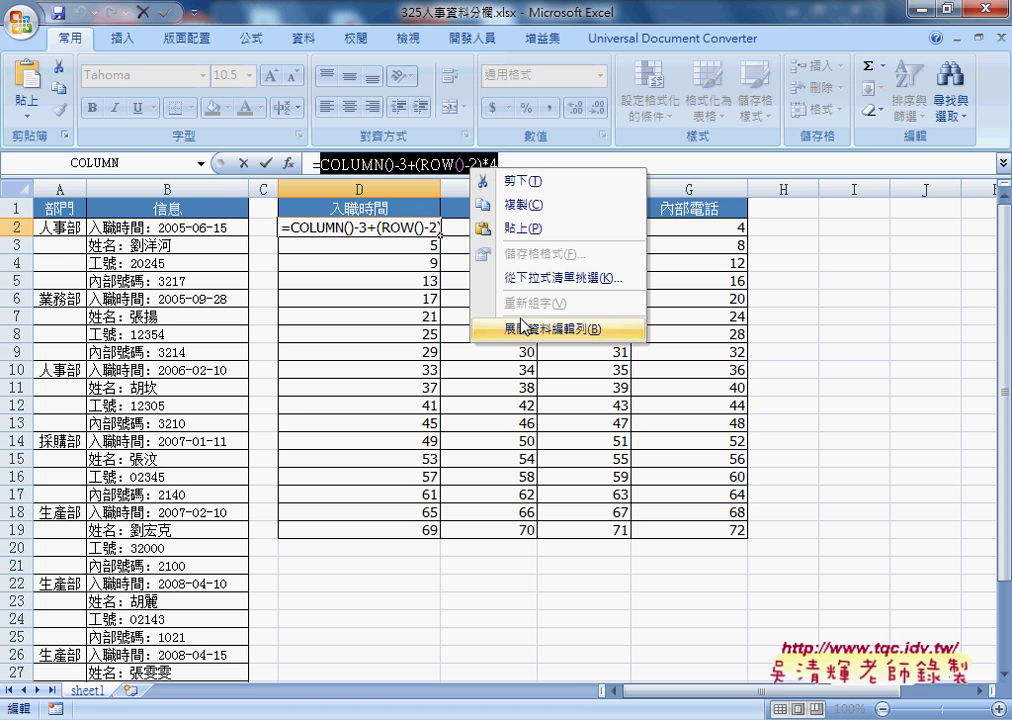
key("Escape")
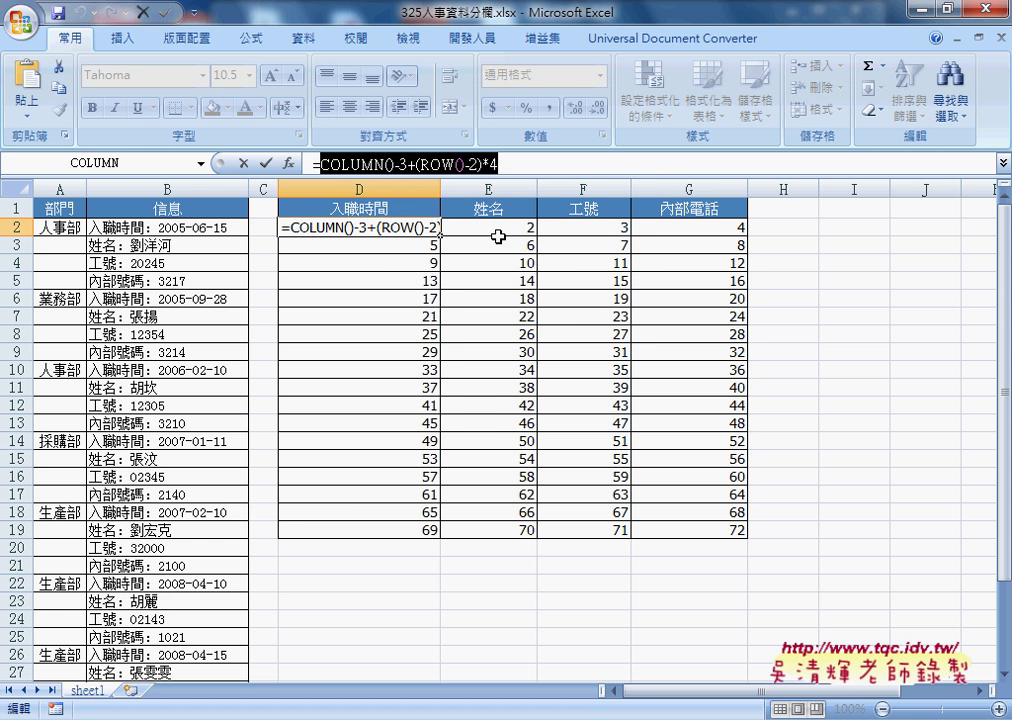
left_click(243, 162)
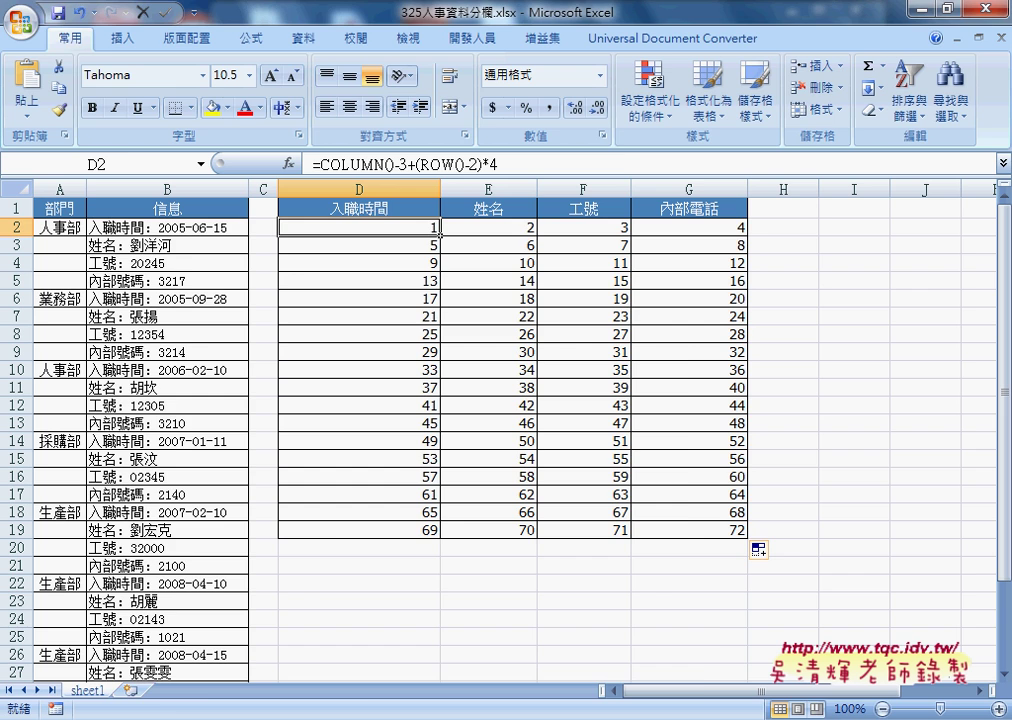
key("alt+Tab")
- In the Google Docs notes, highlight the *4 part of the formula and 'Row' in the heading
left_click_drag(380, 535, 96, 537)
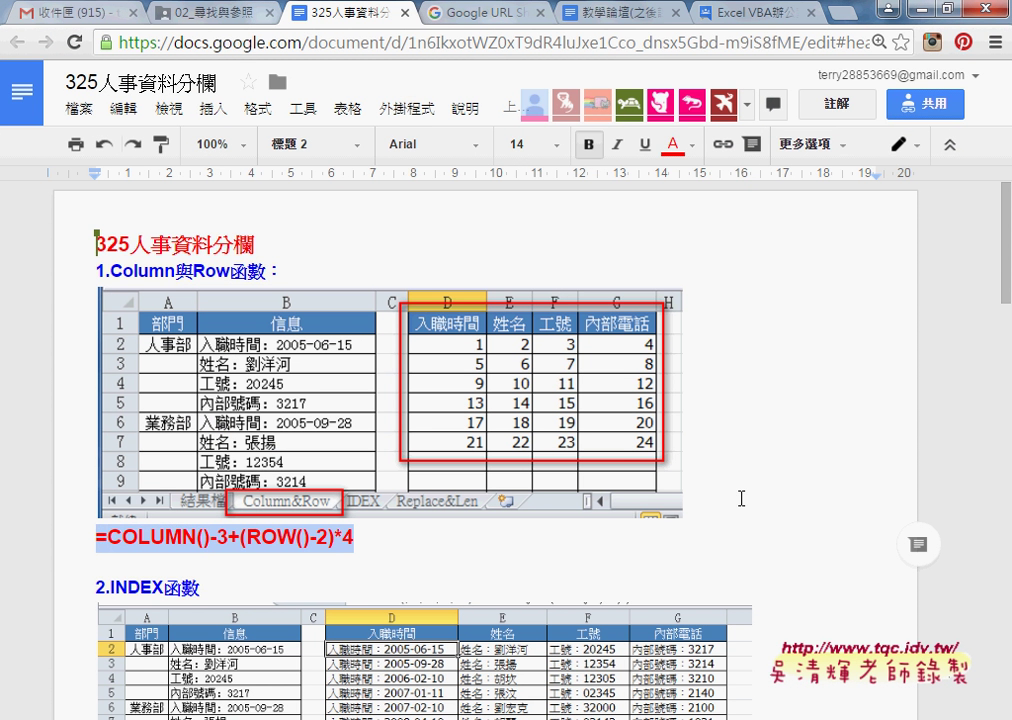
left_click_drag(110, 271, 229, 273)
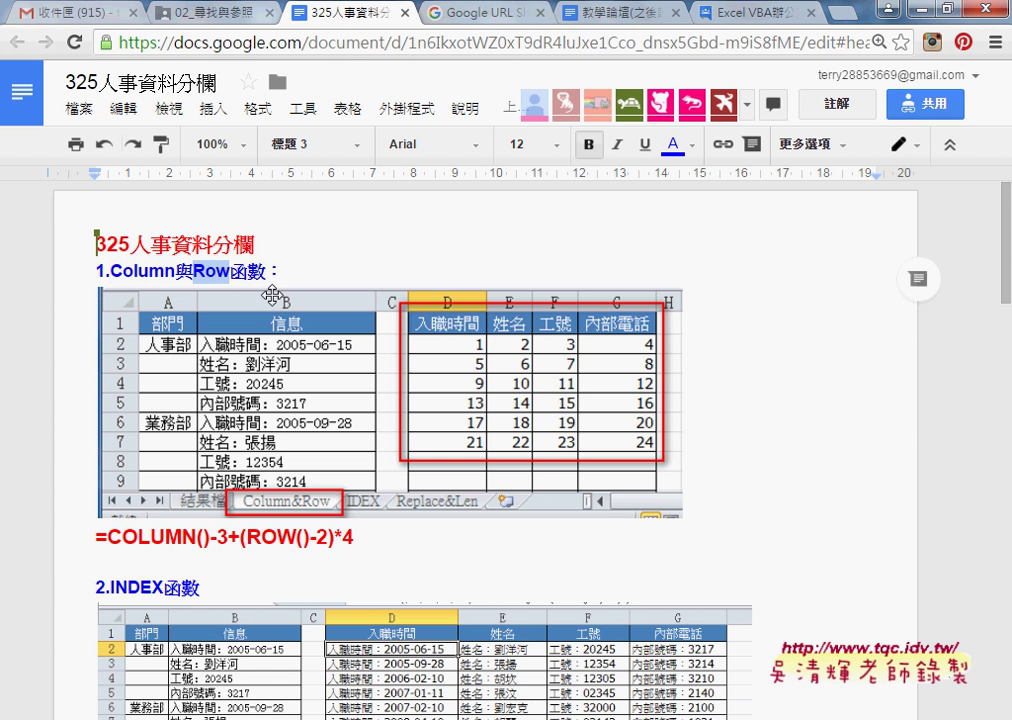